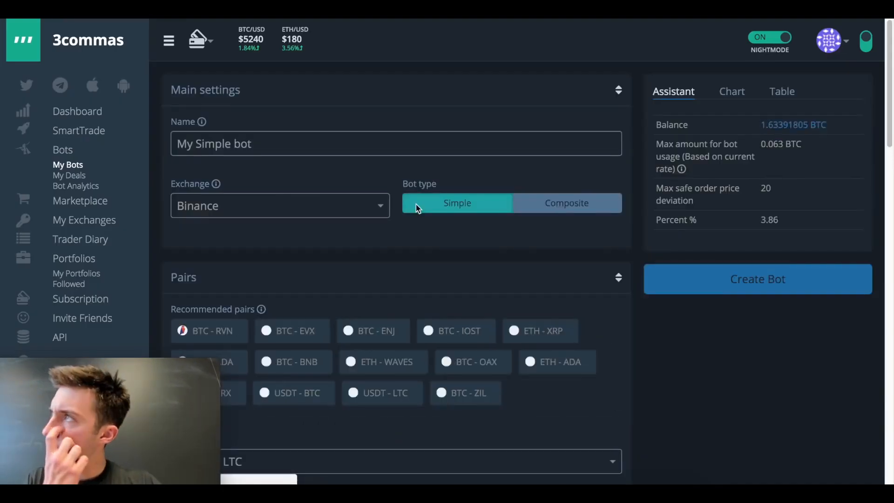
Select BTC - FET as the bot's trading pair
scroll(415, 205, down, 3)
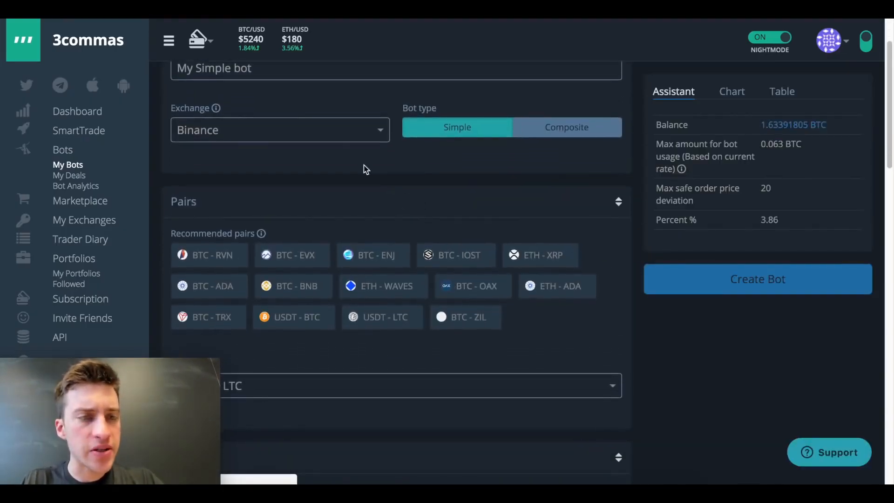
scroll(311, 139, down, 3)
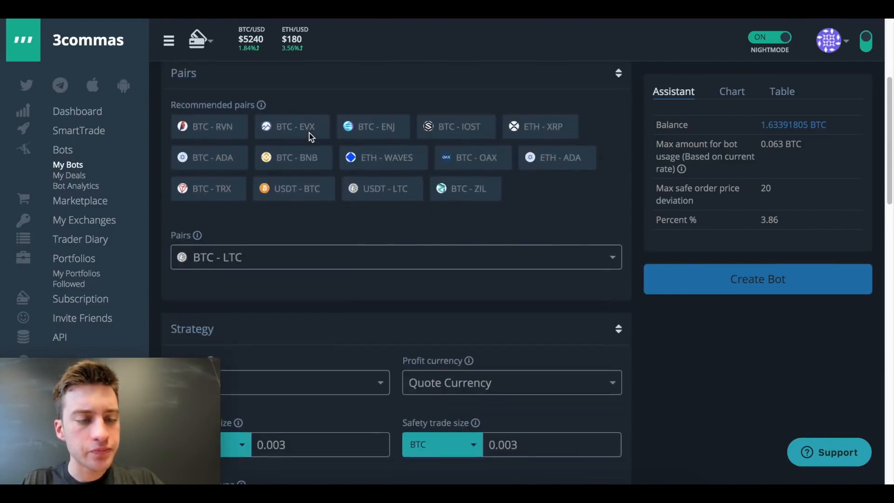
click(288, 252)
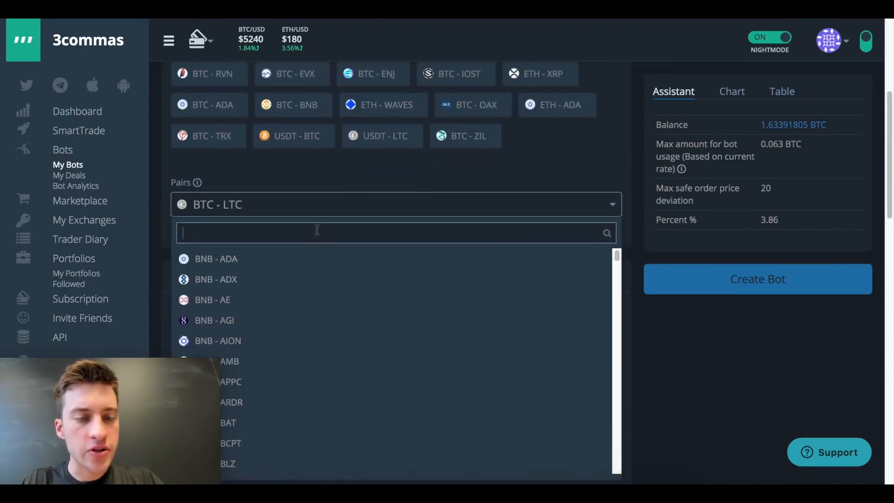
text(btc fet)
click(280, 261)
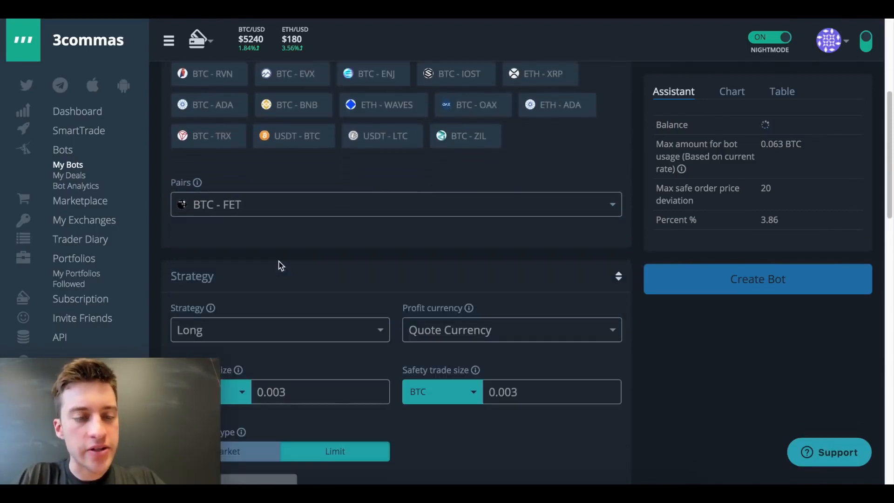
Set the base trade size to 0.3 BTC
scroll(326, 276, down, 2)
scroll(326, 276, down, 3)
double_click(309, 214)
text(0.3)
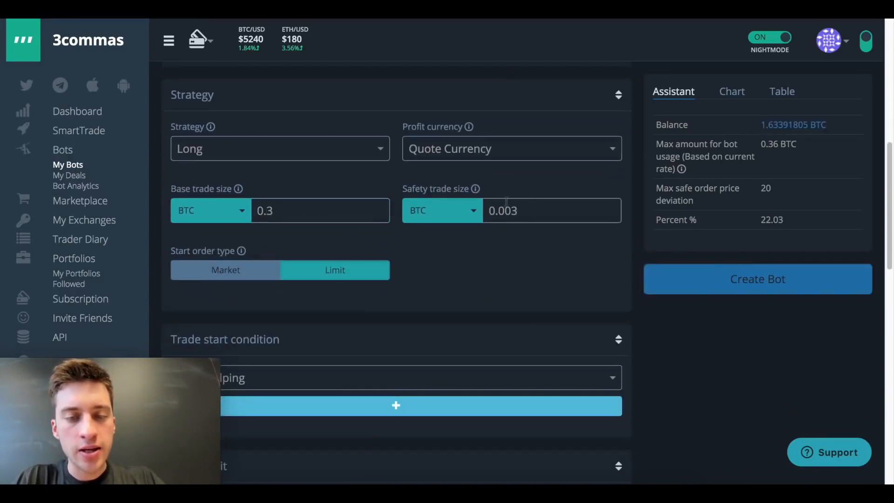
mouse_move(485, 192)
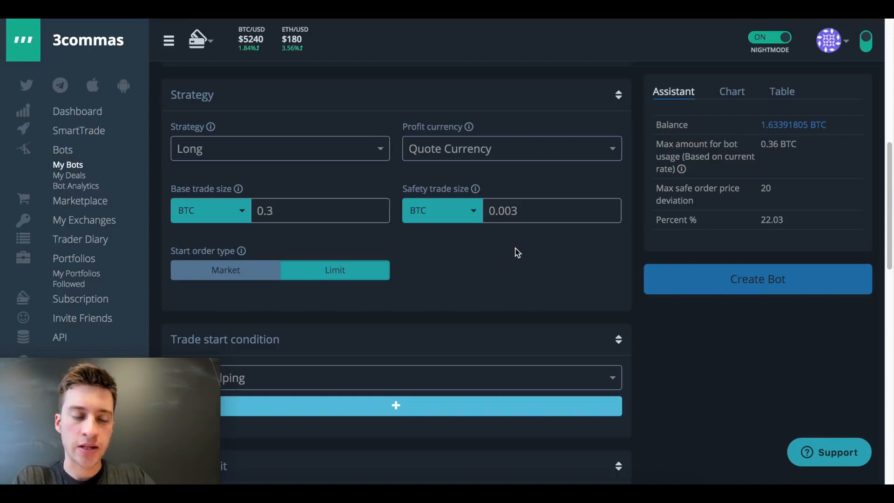
Set both max safety trades and max active safety trades to 0
scroll(516, 251, down, 2)
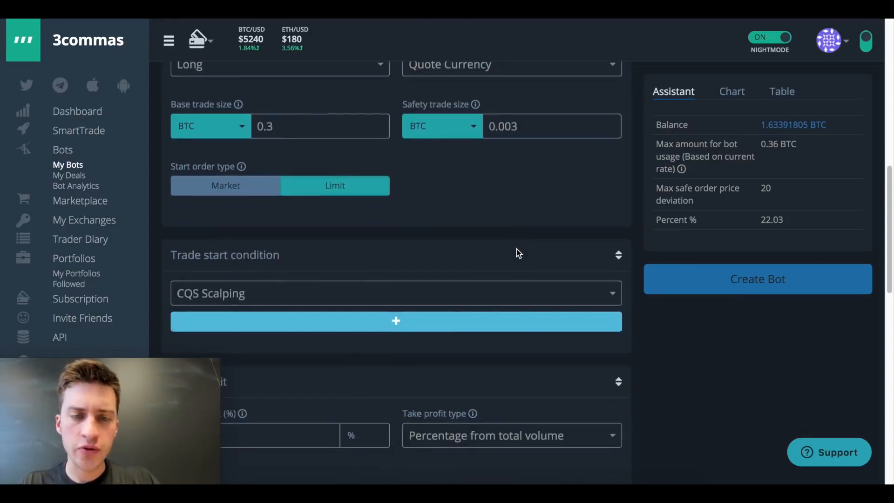
scroll(529, 214, down, 3)
scroll(528, 213, up, 2)
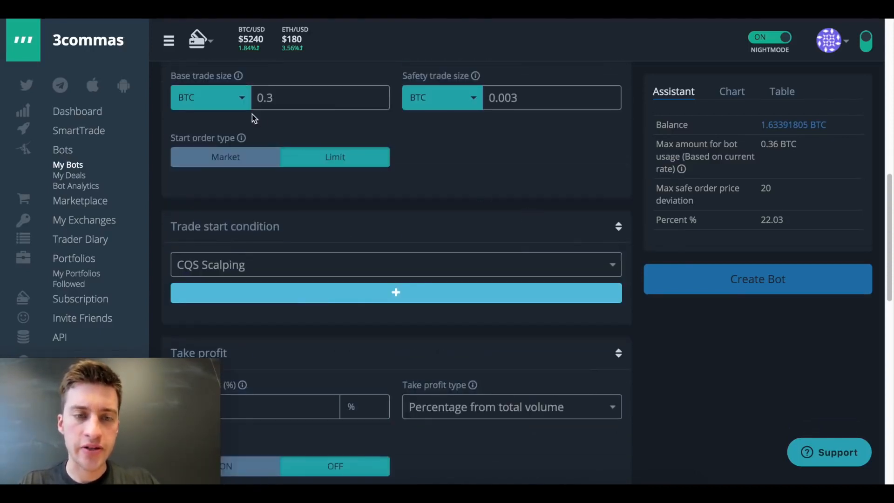
scroll(473, 139, down, 4)
scroll(474, 140, down, 3)
double_click(372, 207)
text(0)
double_click(577, 207)
text(0)
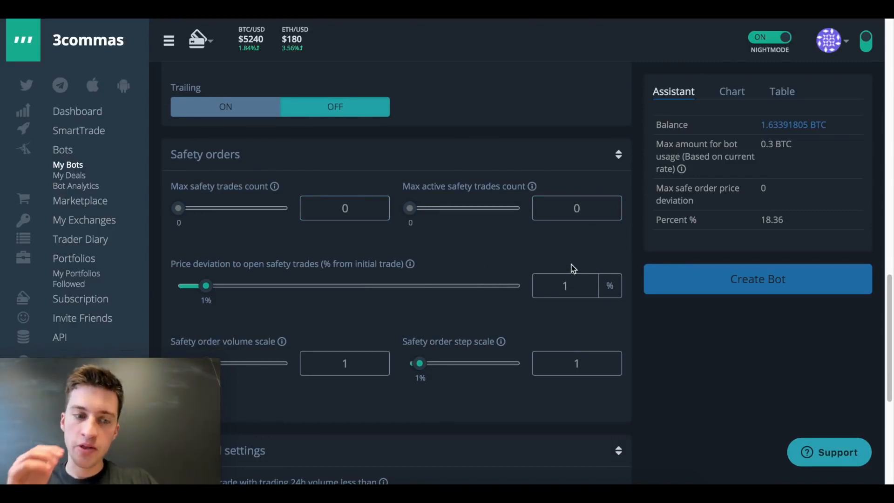
scroll(573, 268, up, 10)
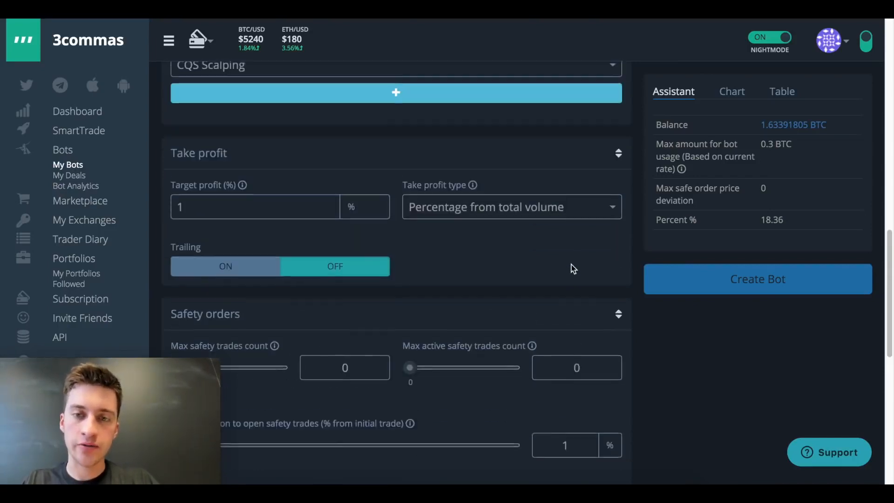
scroll(511, 192, down, 7)
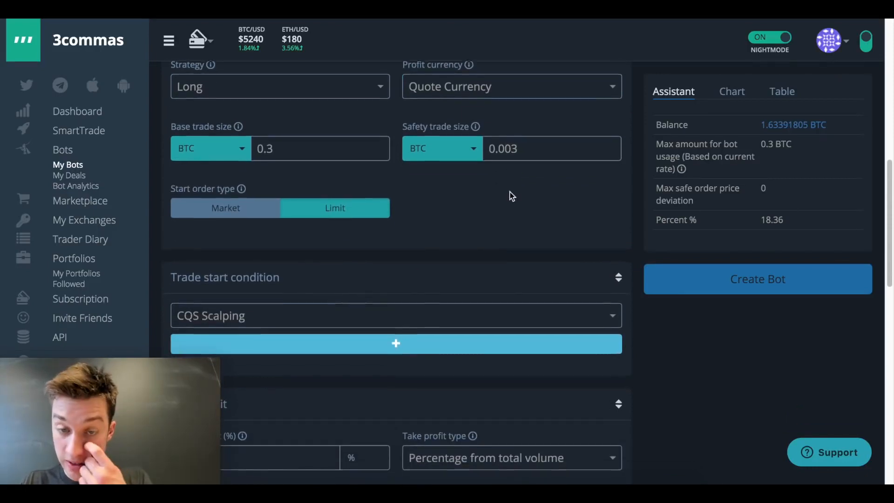
scroll(561, 280, down, 3)
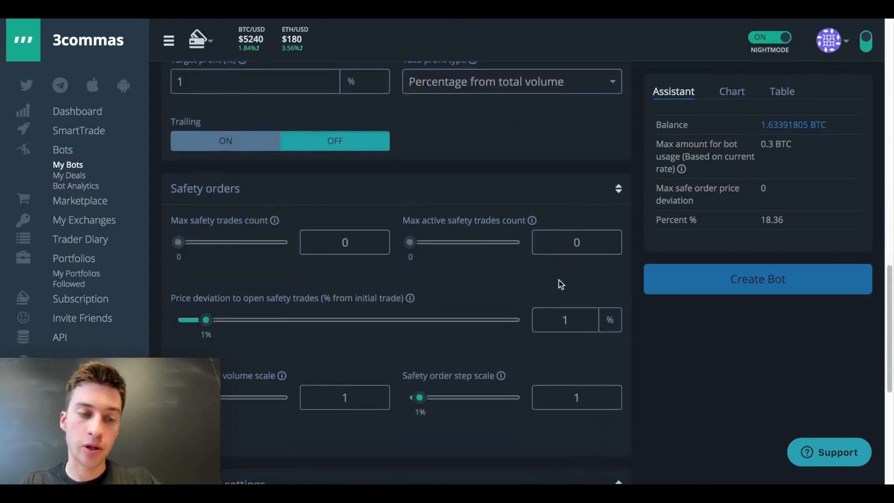
scroll(558, 280, up, 5)
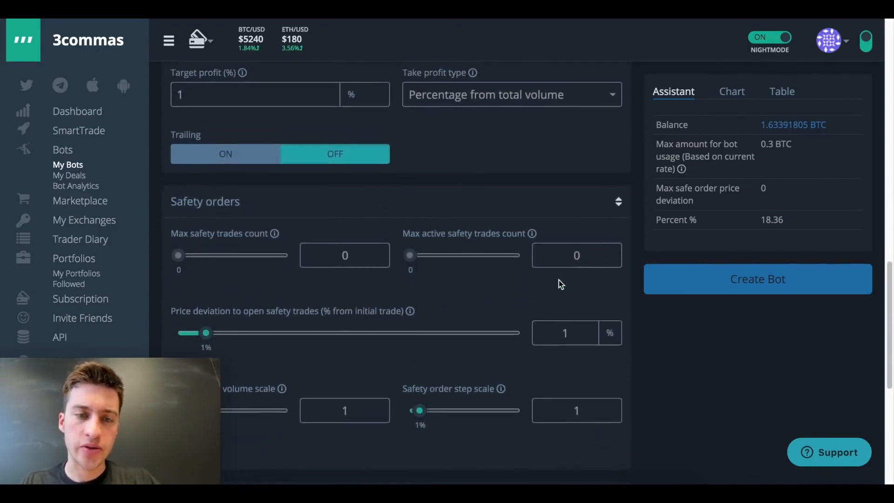
scroll(351, 251, up, 2)
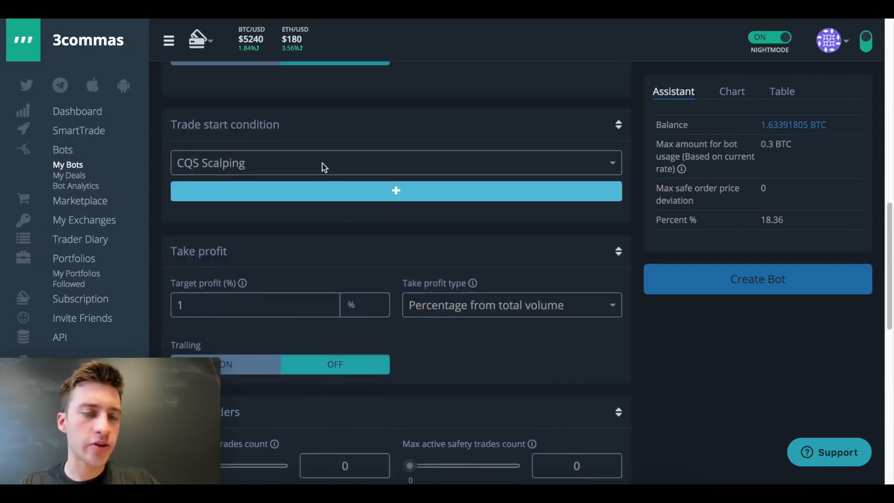
Switch the trade start condition from CQS Scalping to Trading View custom signal (beta)
click(317, 164)
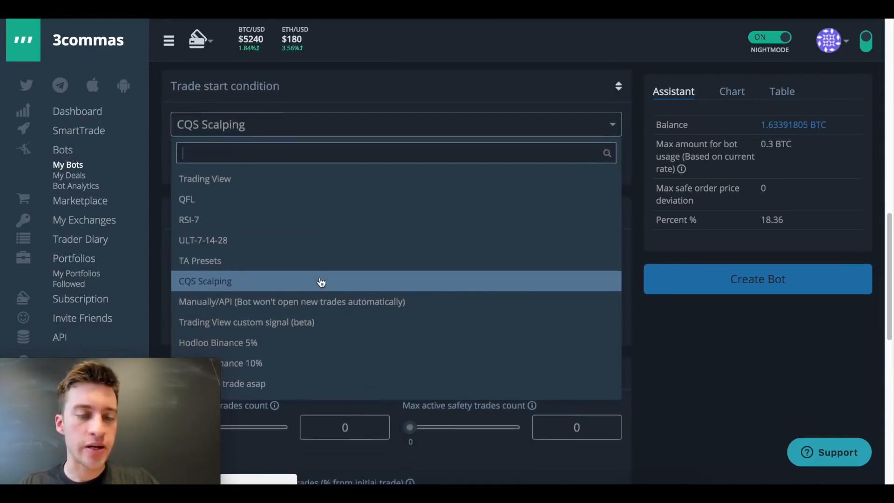
scroll(321, 281, down, 1)
click(292, 317)
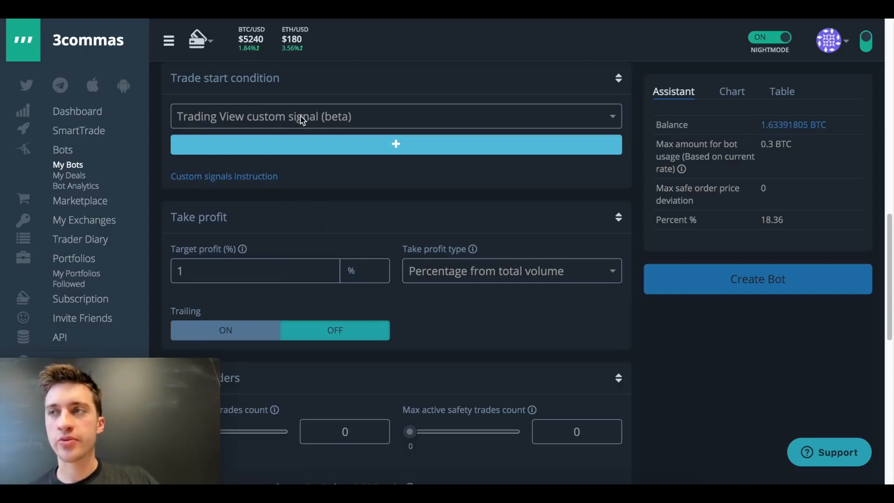
scroll(303, 120, up, 3)
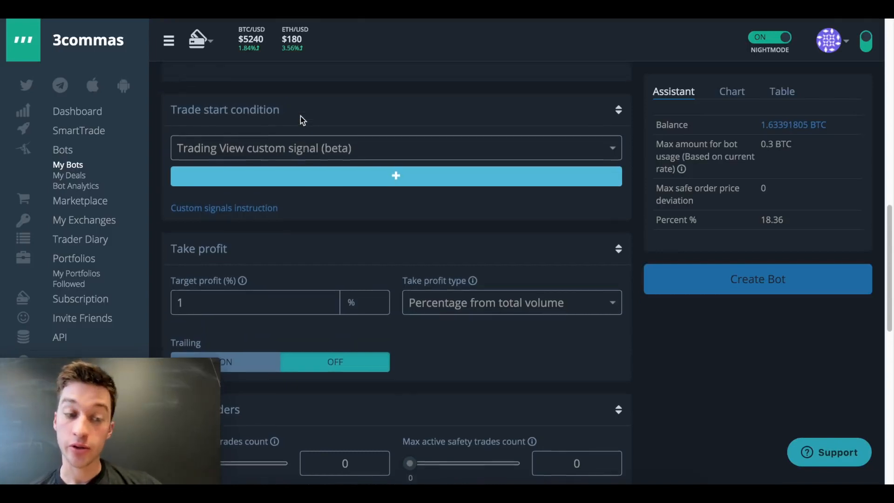
scroll(300, 119, up, 3)
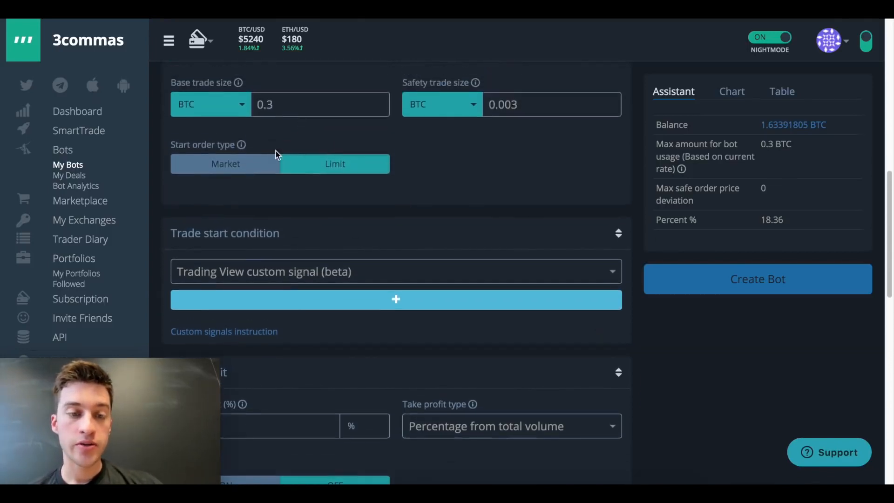
mouse_move(242, 147)
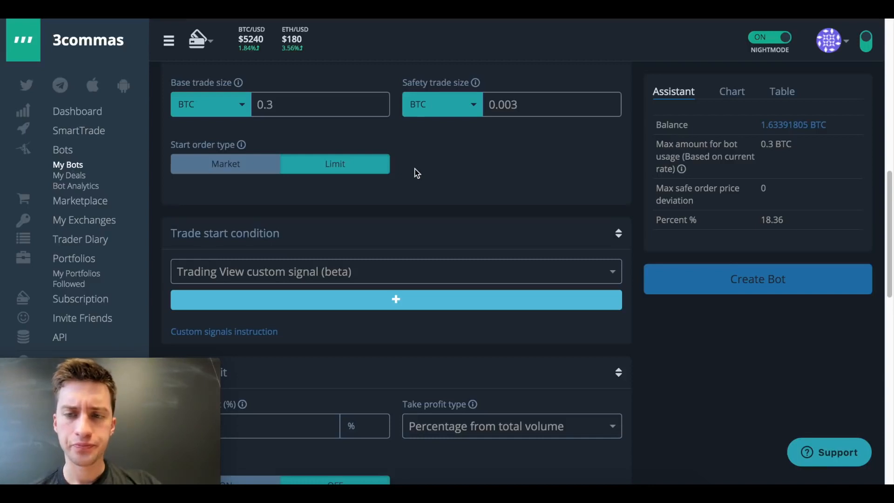
scroll(417, 174, down, 2)
scroll(416, 174, down, 4)
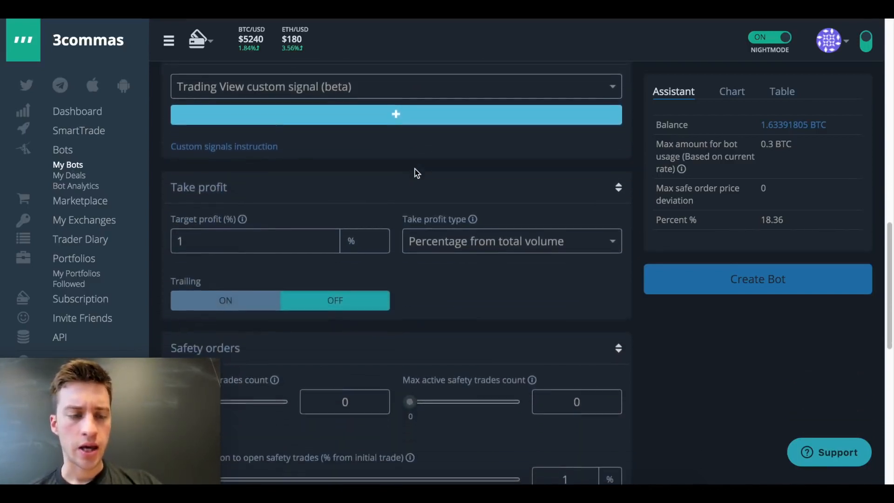
scroll(417, 173, down, 4)
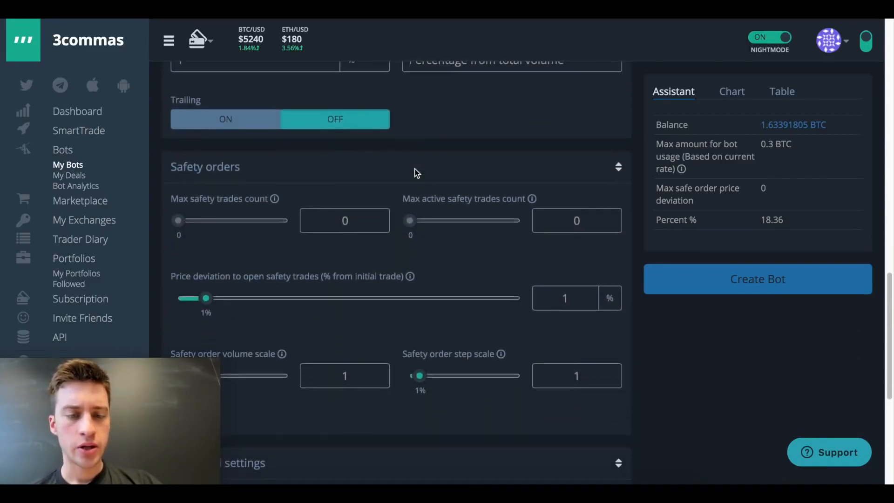
Change the take profit target from 1% to 20% of total volume
scroll(417, 173, up, 4)
click(286, 156)
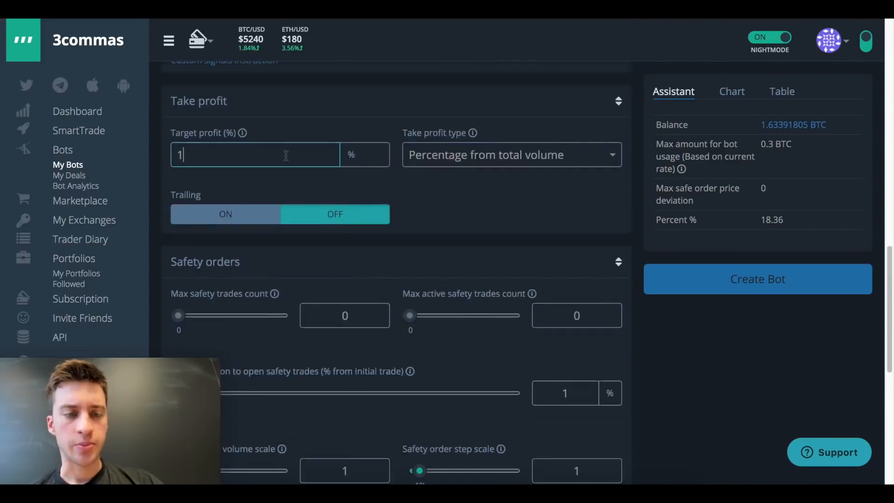
text(0)
double_click(292, 156)
text(20)
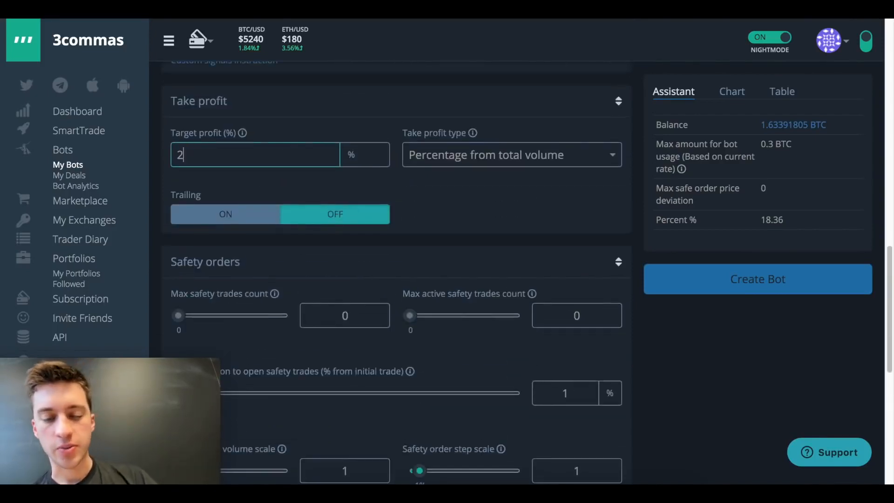
double_click(477, 211)
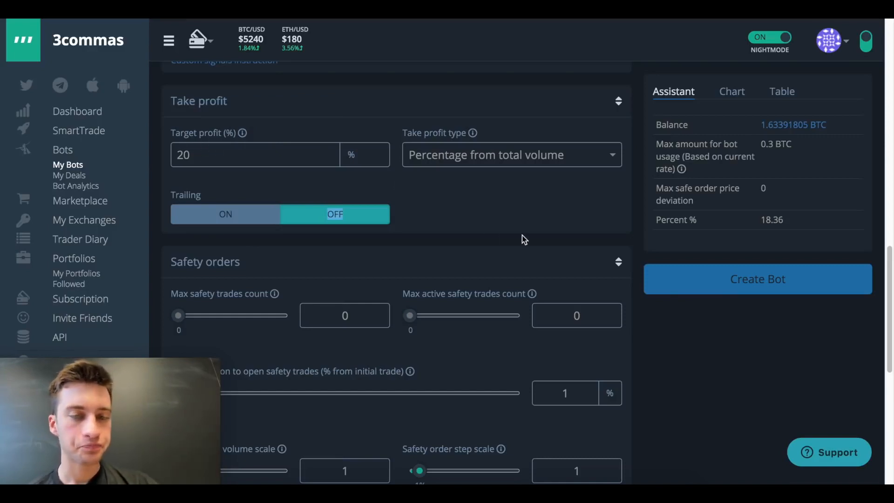
scroll(524, 239, down, 4)
scroll(524, 239, up, 6)
scroll(524, 239, down, 2)
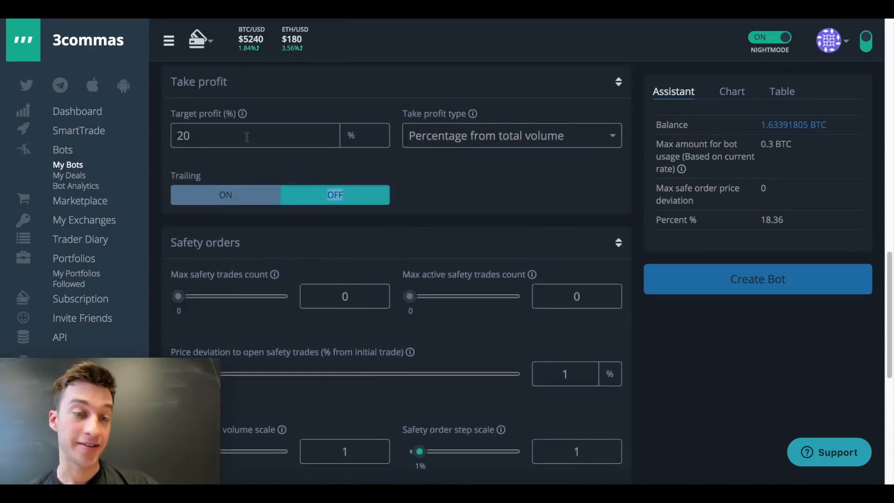
scroll(613, 223, down, 3)
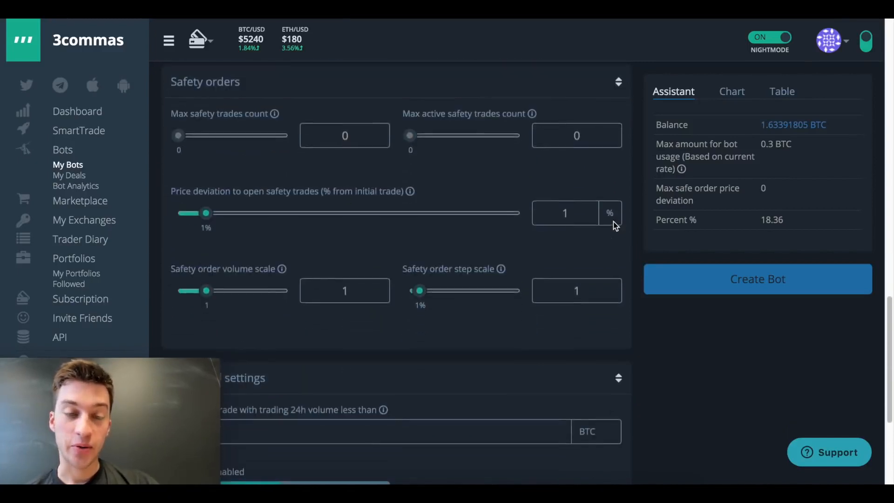
scroll(613, 222, down, 5)
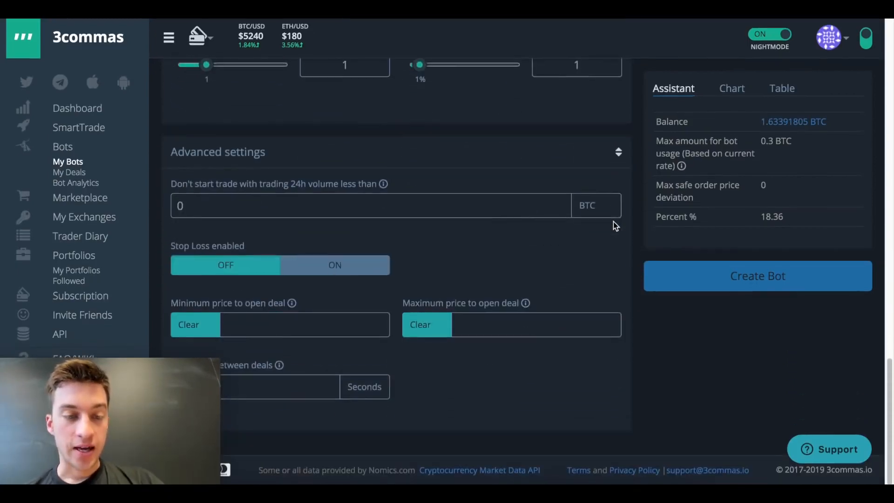
Enable stop loss at 3% with a 100-second stop loss timeout
click(333, 270)
scroll(332, 274, down, 1)
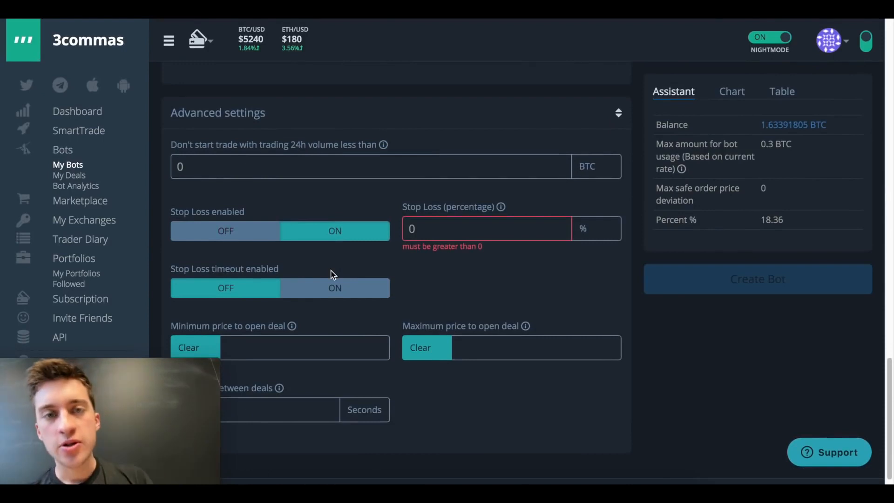
click(333, 293)
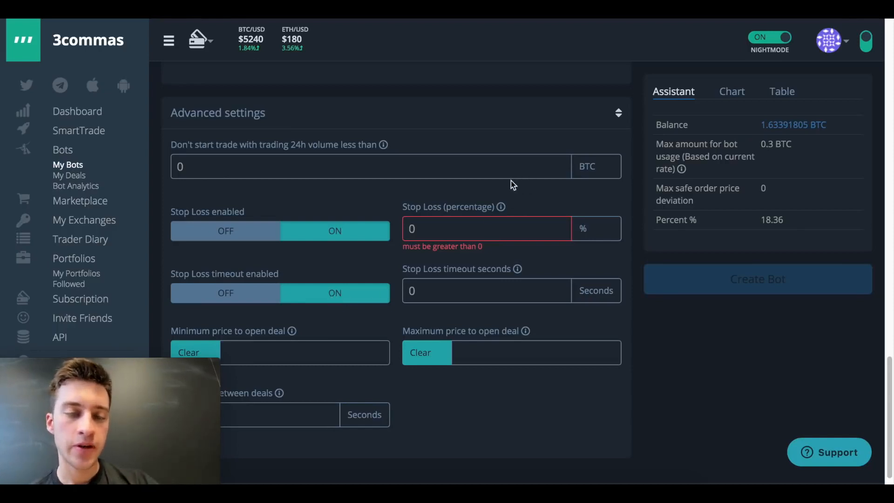
double_click(496, 225)
text(3)
double_click(483, 288)
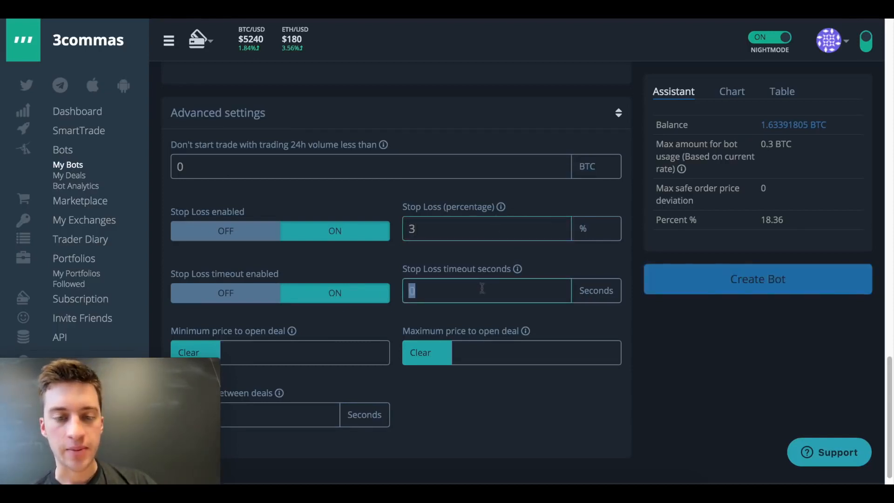
text(100)
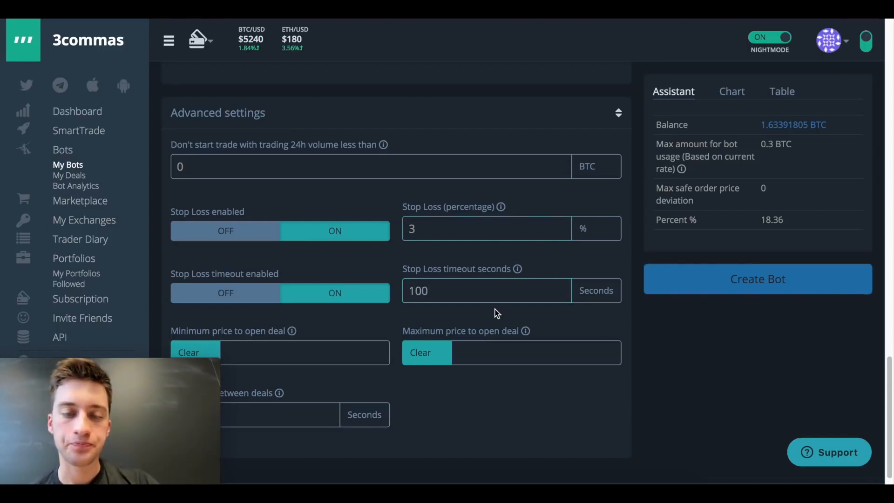
scroll(499, 324, down, 1)
mouse_move(517, 263)
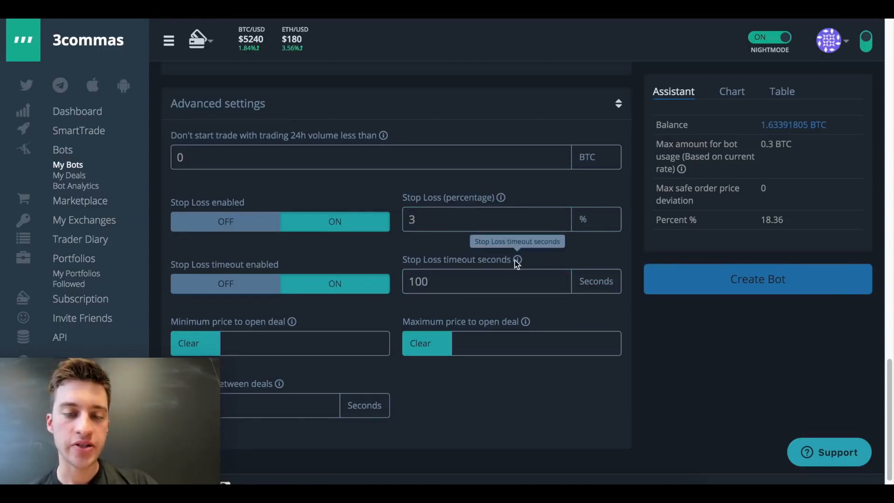
scroll(516, 263, down, 1)
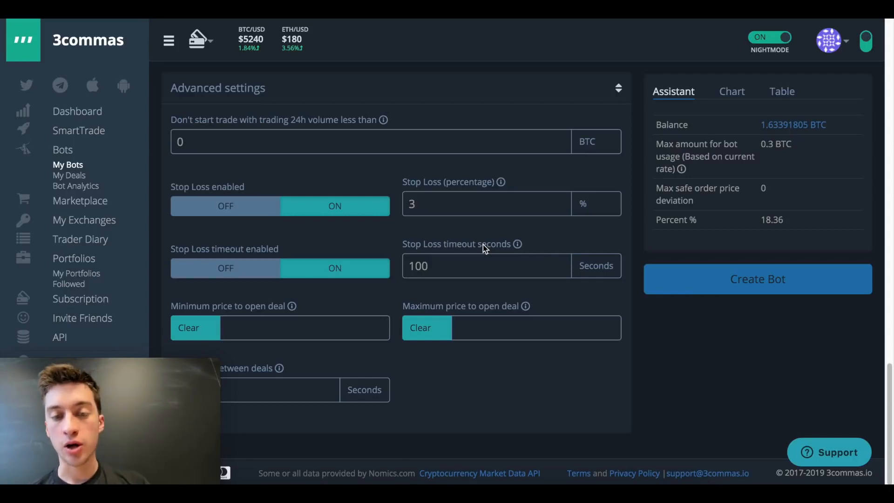
drag(430, 211, 386, 210)
click(417, 238)
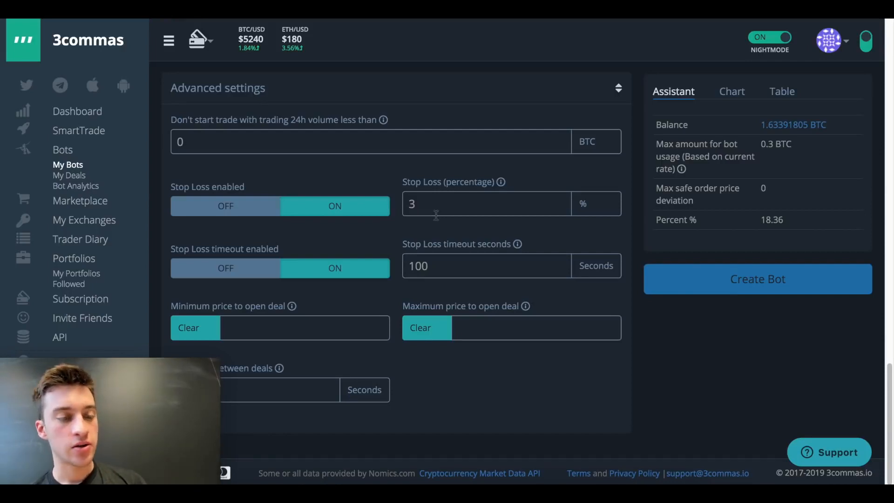
Create the bot 'My Simple bot' and acknowledge the saved confirmation
scroll(493, 225, up, 2)
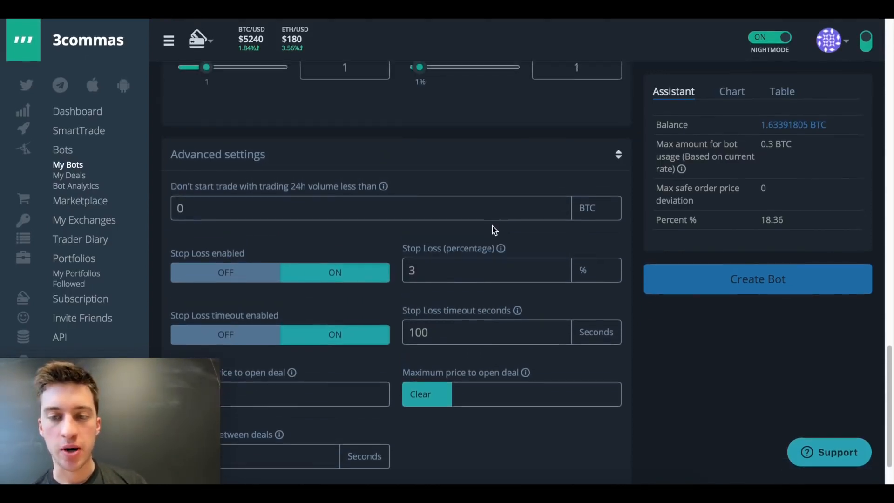
scroll(493, 225, up, 15)
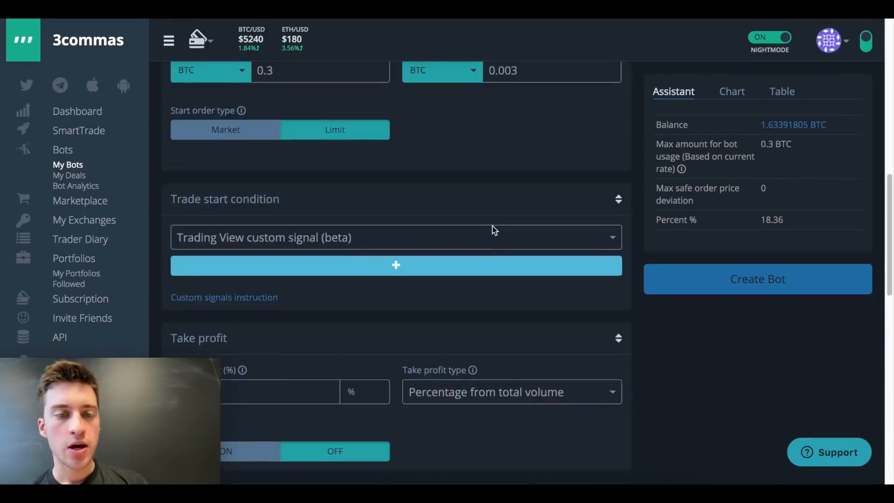
scroll(572, 225, up, 6)
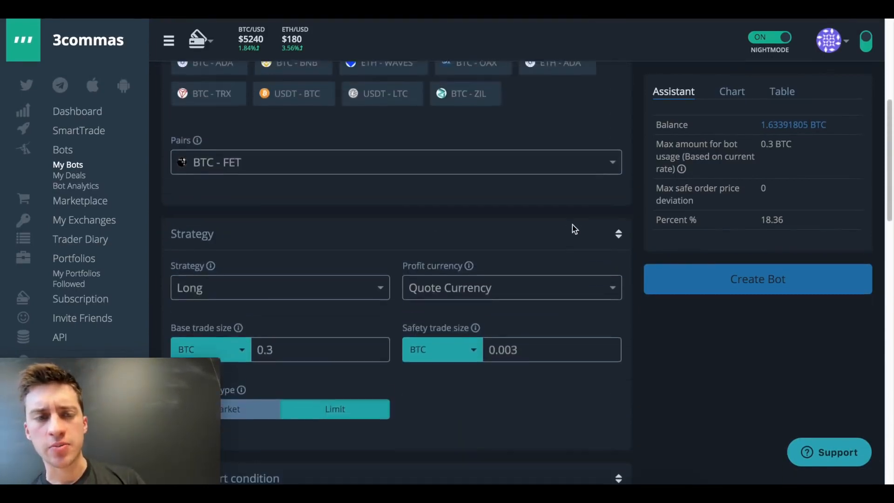
scroll(574, 228, up, 2)
click(691, 285)
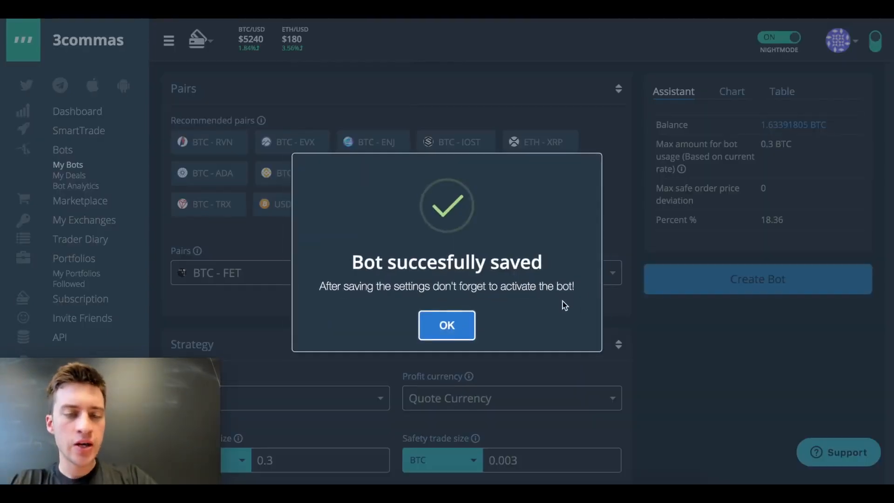
click(448, 321)
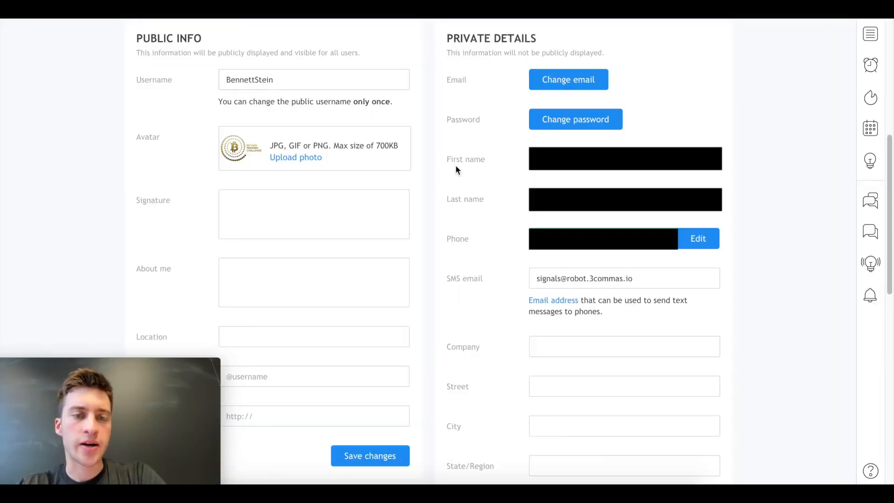
Scroll TradingView profile settings to the SMS email field holding the 3Commas signals address
scroll(455, 165, up, 3)
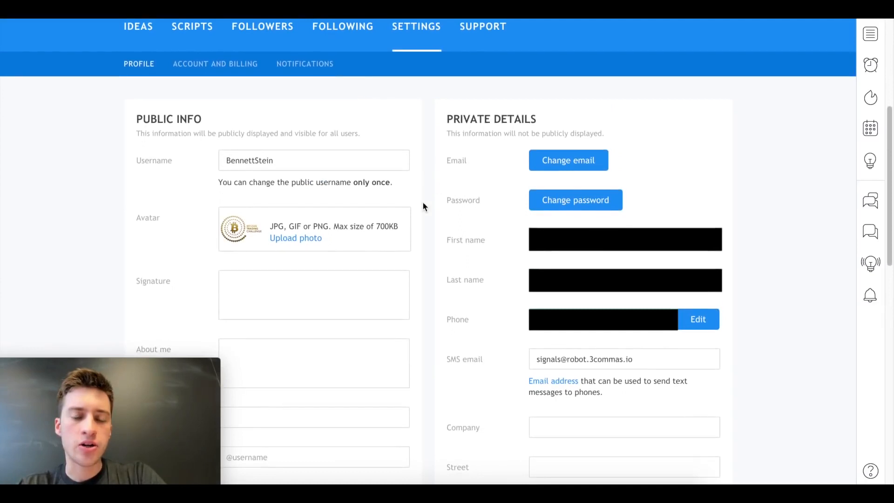
scroll(423, 204, down, 1)
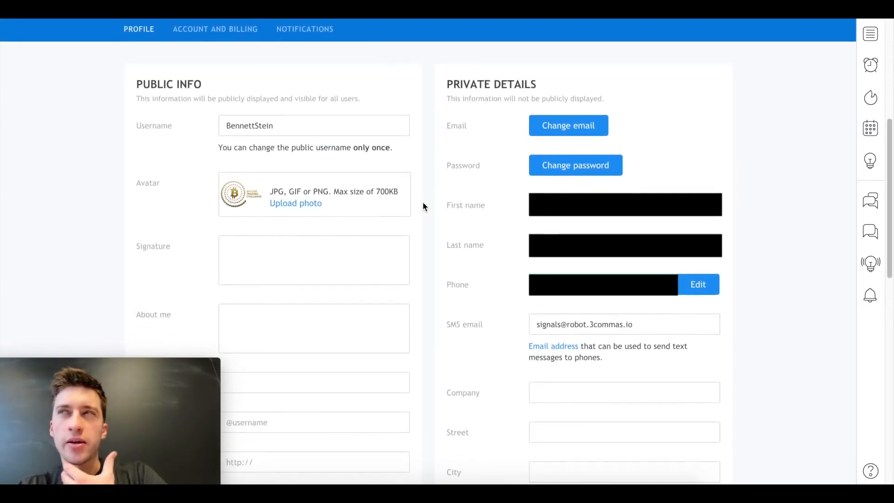
scroll(423, 206, down, 1)
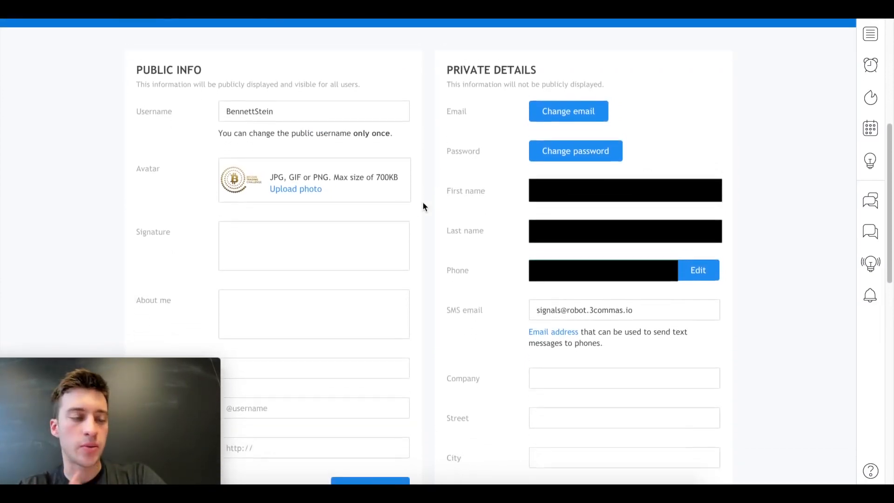
scroll(422, 206, down, 1)
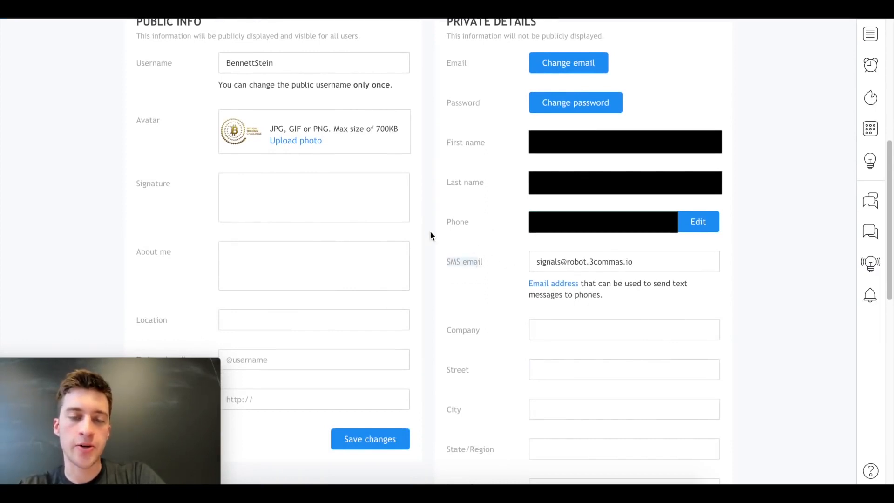
scroll(426, 228, up, 1)
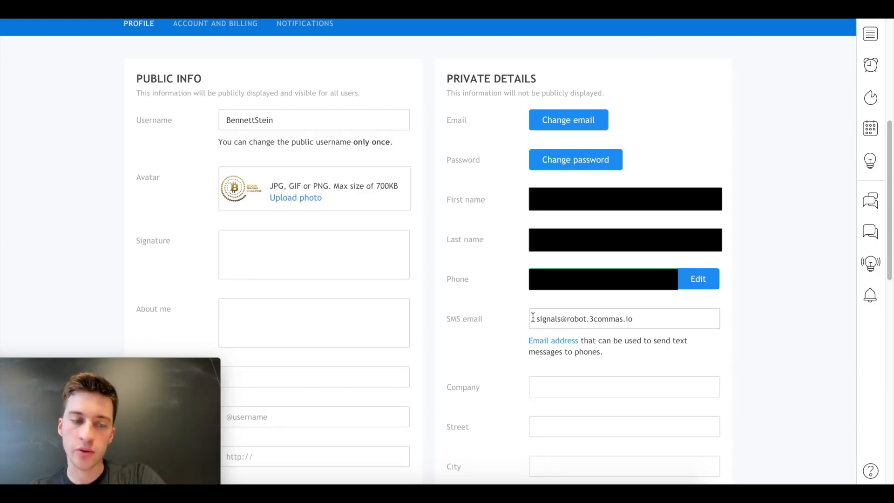
scroll(439, 269, up, 1)
scroll(446, 240, up, 3)
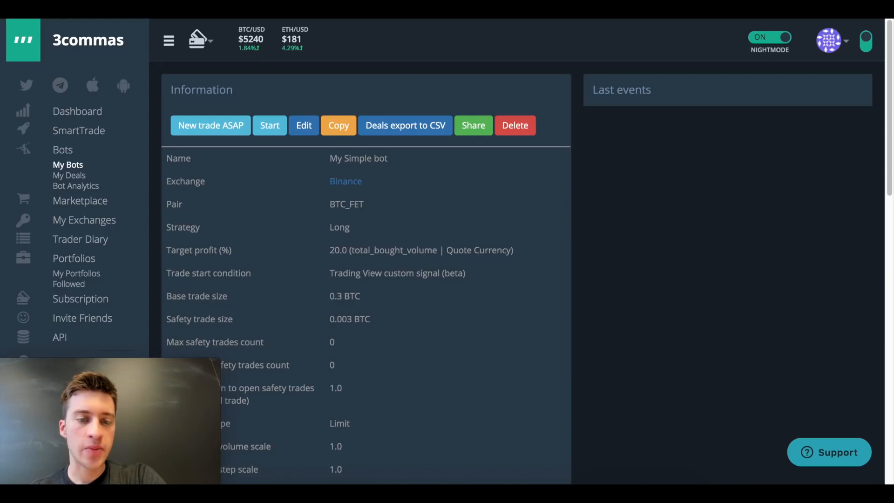
Copy the bot's 'Message for deal start signal' JSON from its details page
scroll(419, 214, down, 5)
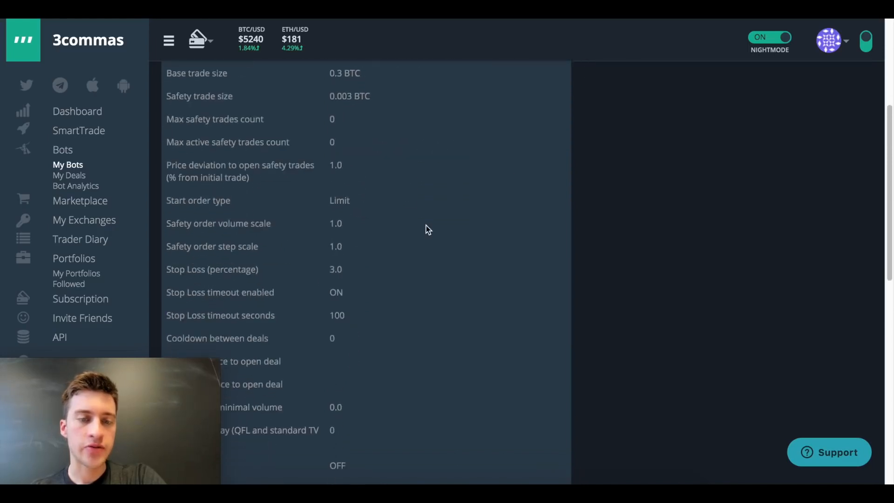
scroll(428, 229, down, 6)
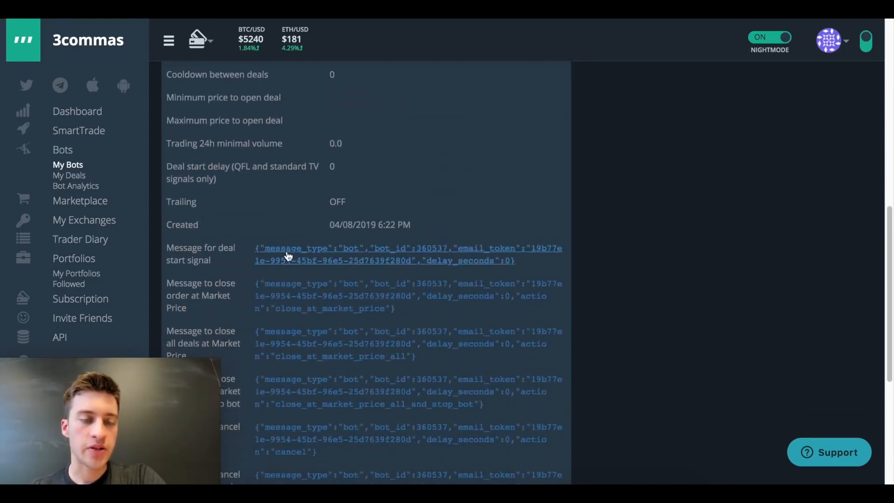
right_click(287, 252)
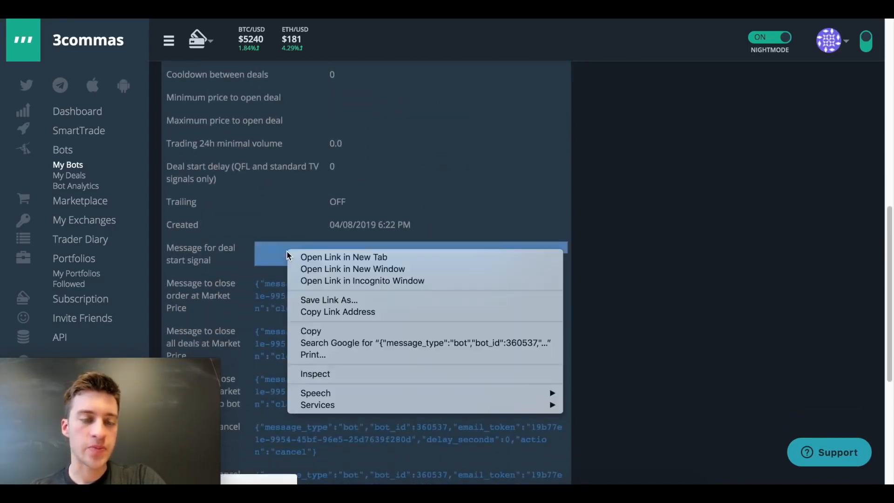
click(324, 331)
click(667, 258)
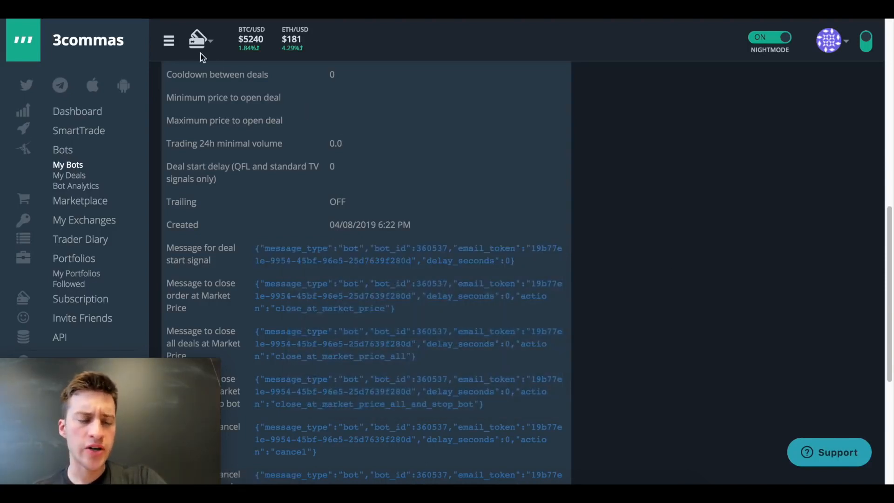
click(210, 10)
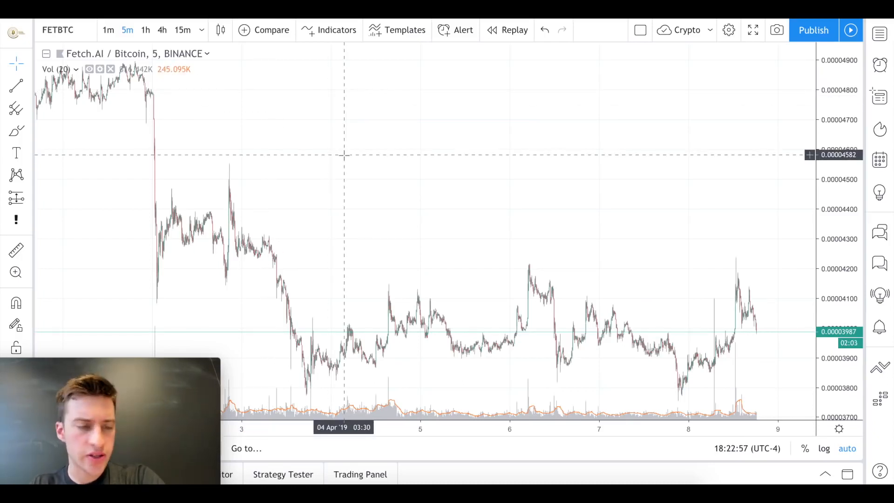
Add the MFI [seiglerj] indicator to the FETBTC chart via an 'mf' search
key(slash)
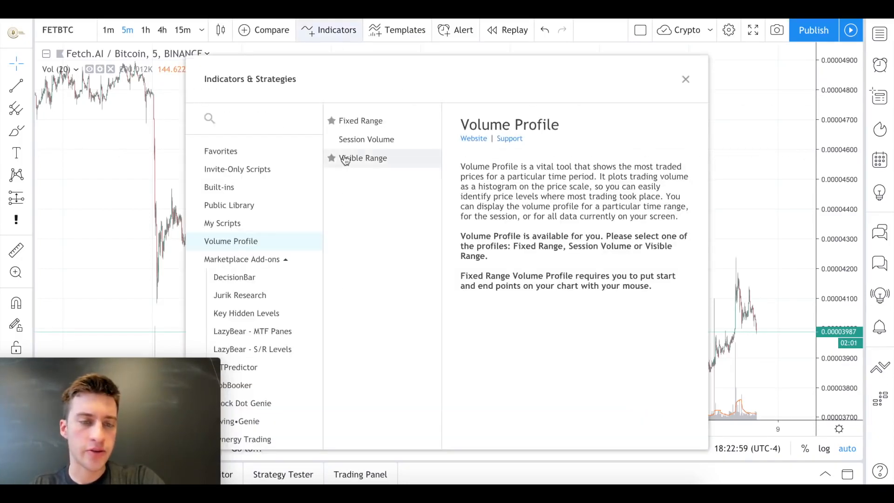
text(mfi)
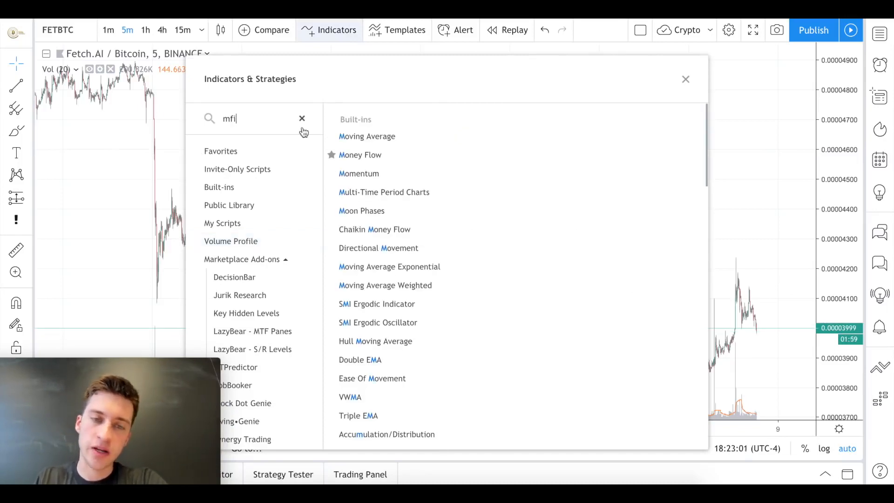
click(418, 142)
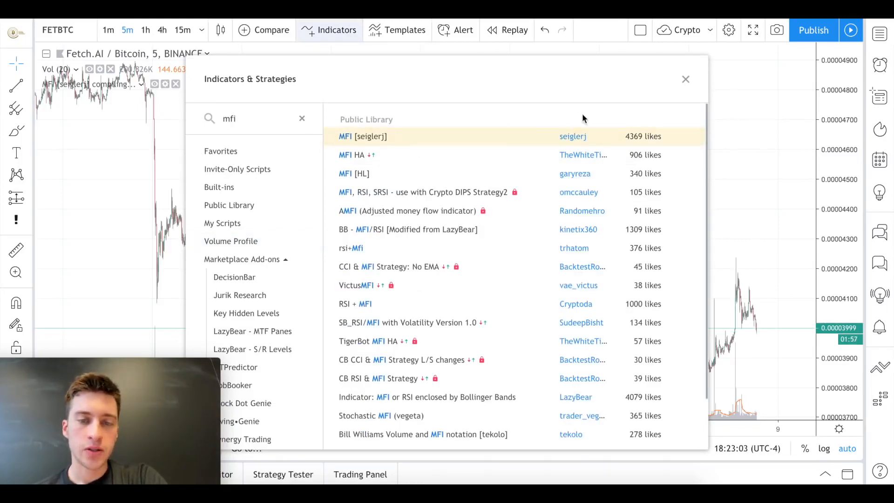
key(Escape)
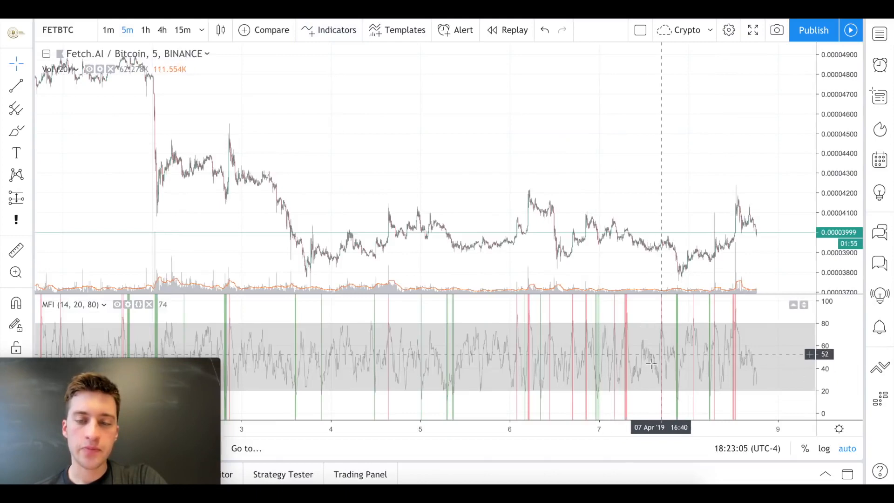
scroll(659, 360, up, 2)
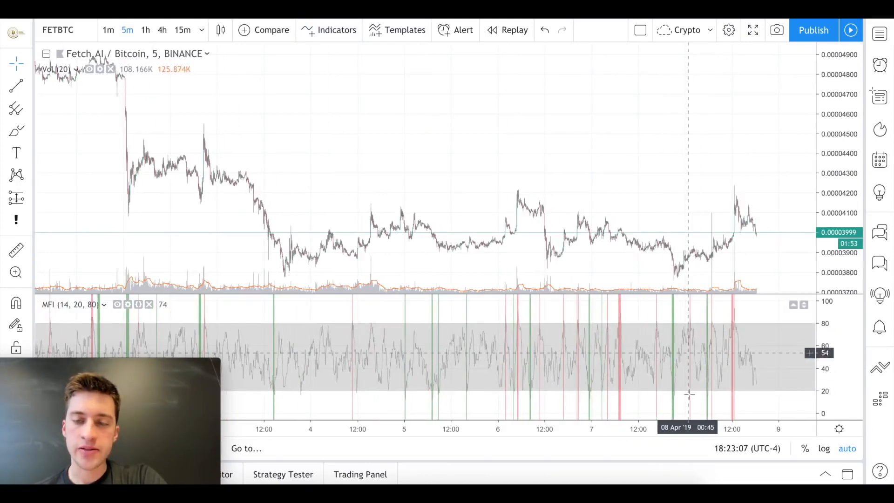
Scroll back through FETBTC price history to compare it with the MFI signals
scroll(693, 394, up, 3)
scroll(692, 394, up, 2)
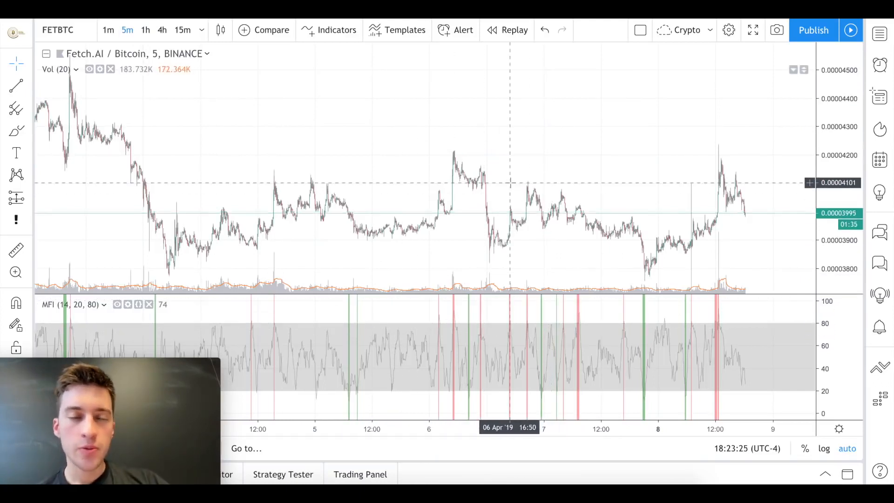
scroll(511, 183, left, 8)
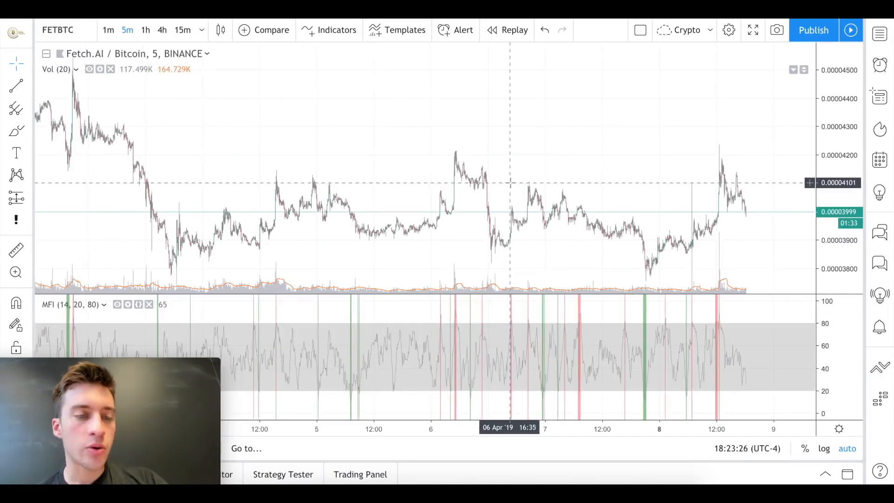
scroll(511, 184, up, 2)
scroll(510, 184, left, 6)
scroll(511, 183, up, 3)
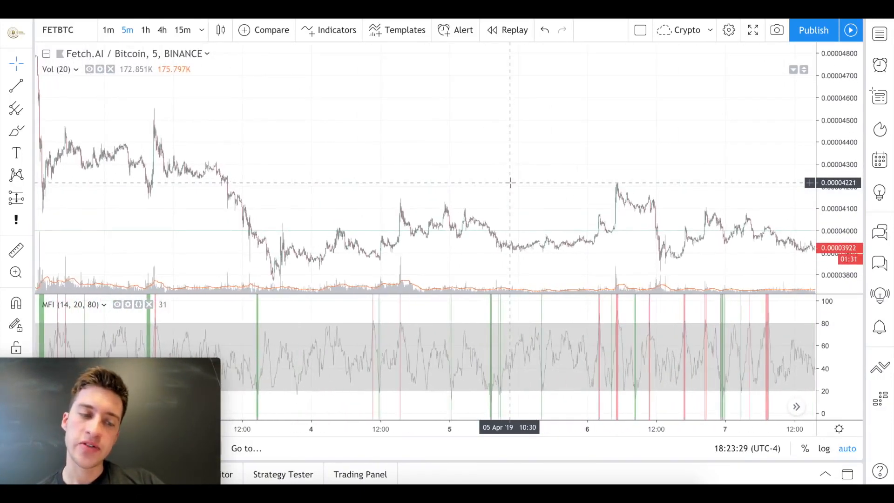
scroll(511, 183, left, 3)
scroll(511, 183, up, 1)
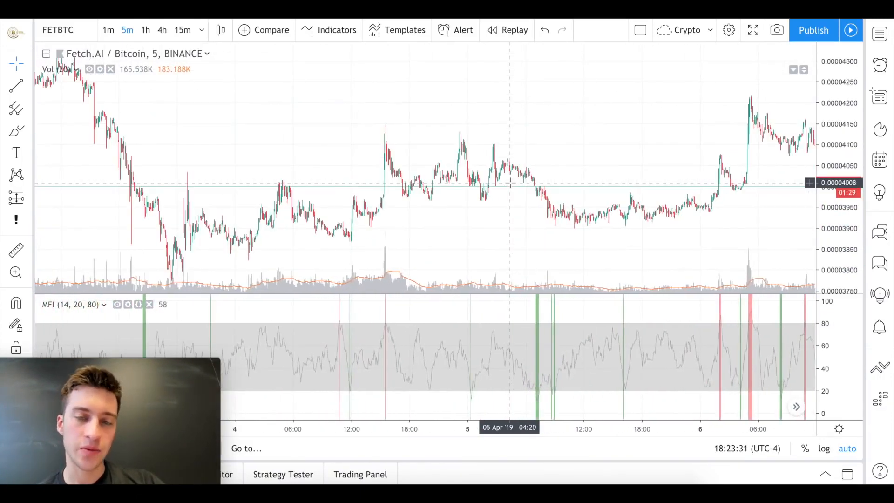
scroll(510, 183, right, 8)
scroll(511, 183, up, 2)
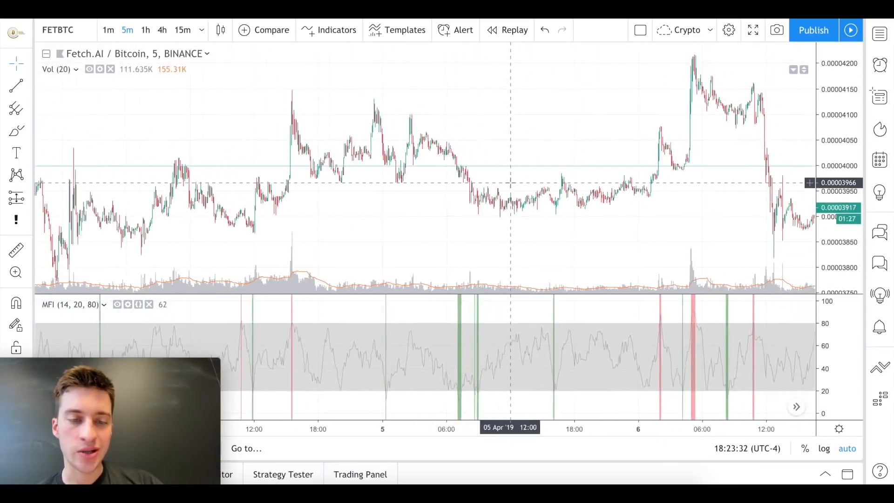
scroll(511, 183, right, 8)
scroll(510, 183, up, 2)
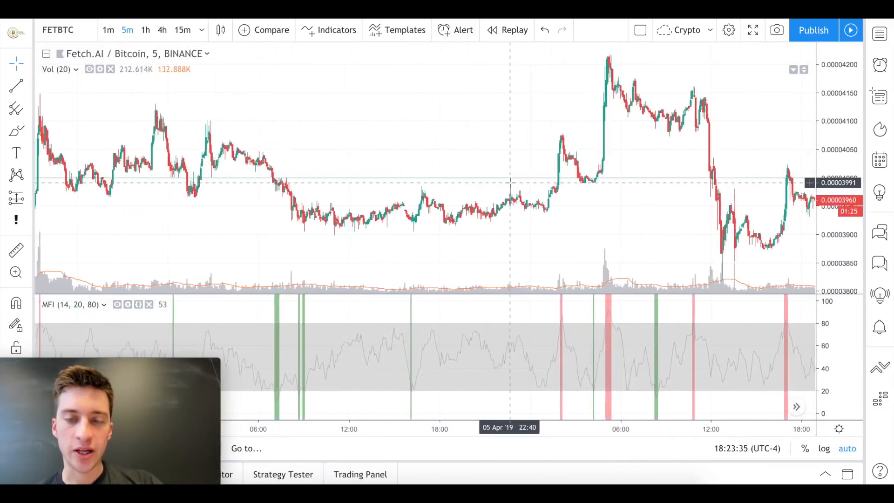
Return to recent bars and open the MFI (14, 20, 80) indicator's context menu
scroll(510, 183, right, 2)
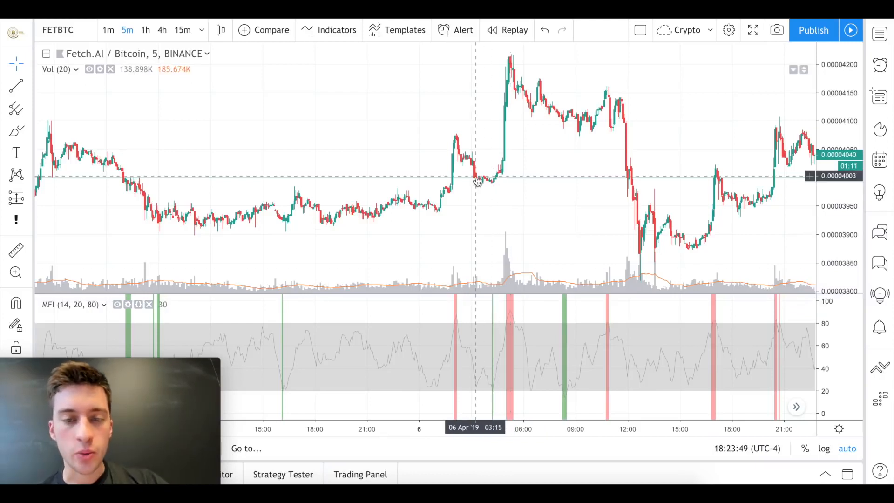
scroll(510, 74, right, 2)
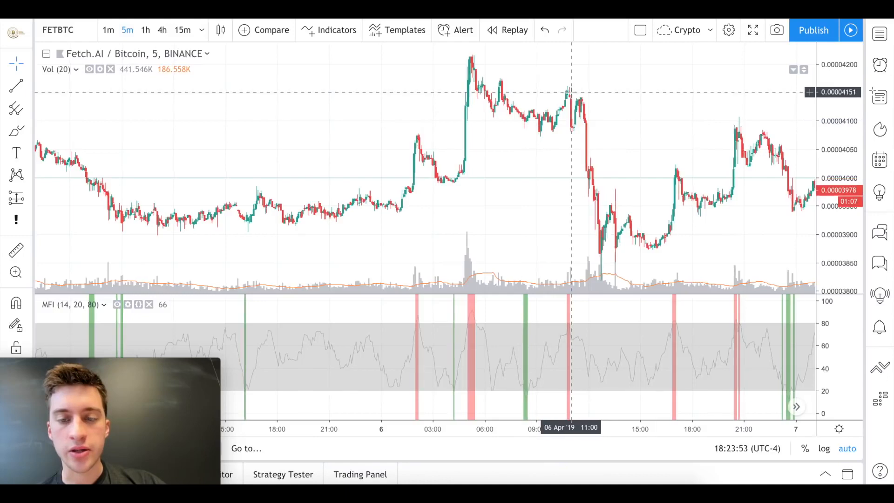
scroll(572, 91, right, 10)
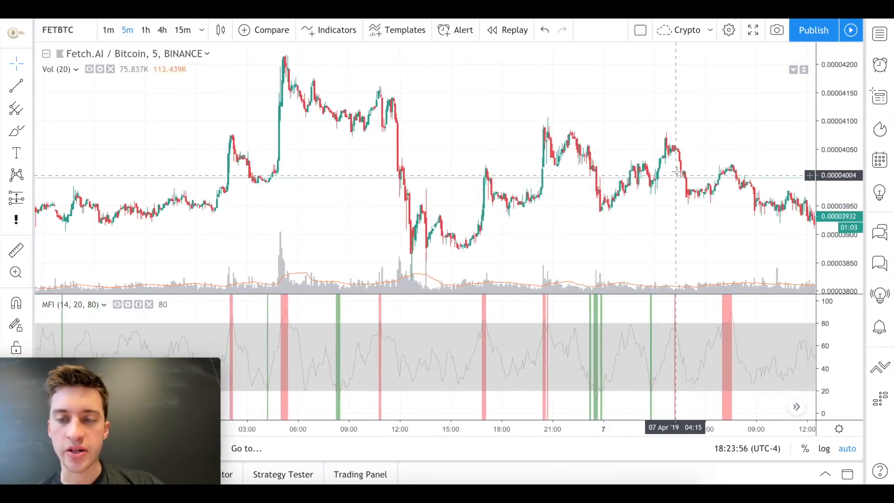
scroll(673, 156, right, 12)
scroll(675, 155, right, 6)
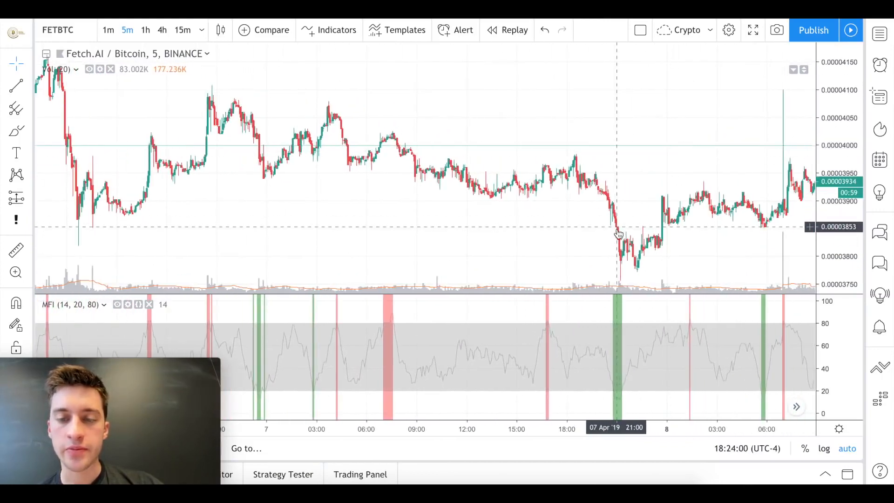
scroll(620, 238, right, 4)
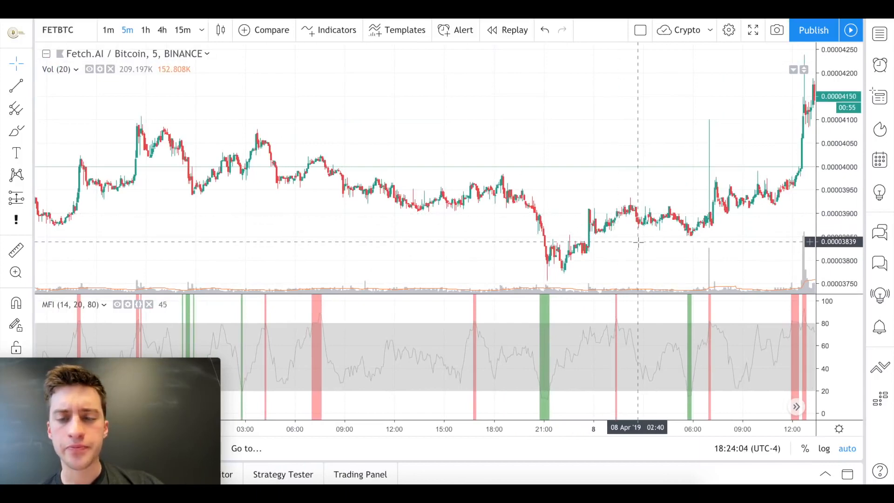
scroll(619, 219, right, 3)
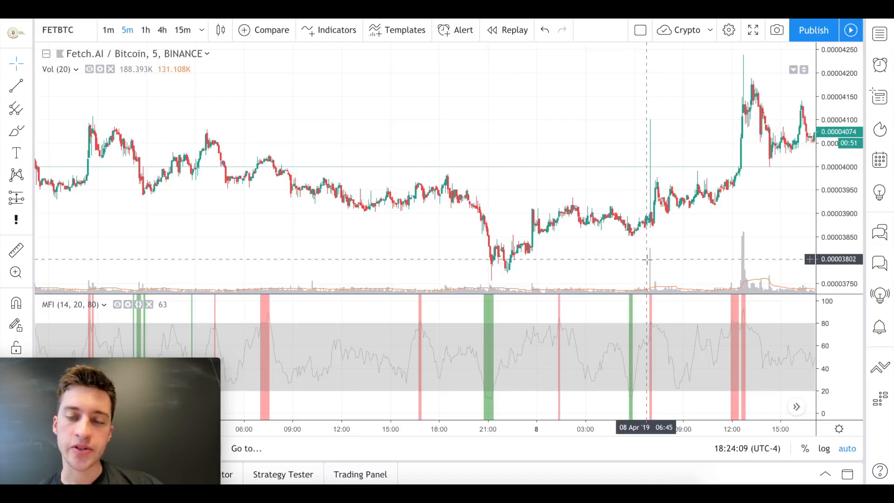
scroll(647, 256, right, 8)
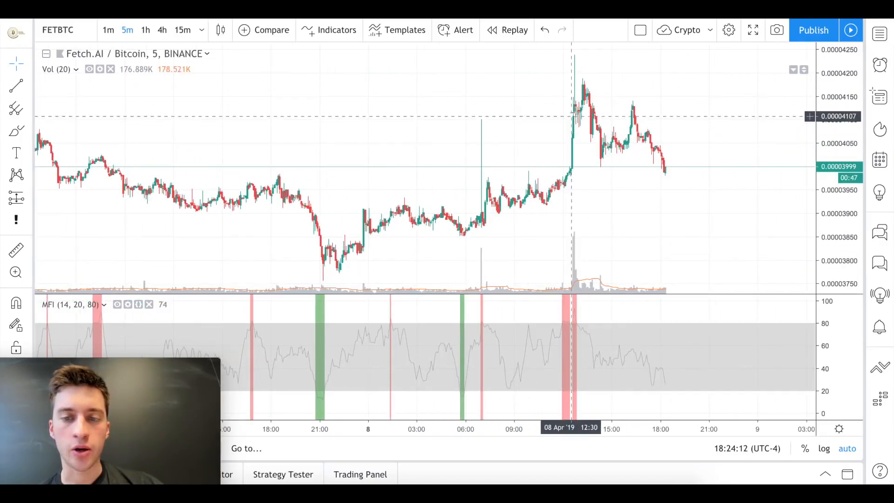
scroll(675, 191, down, 3)
scroll(674, 191, down, 1)
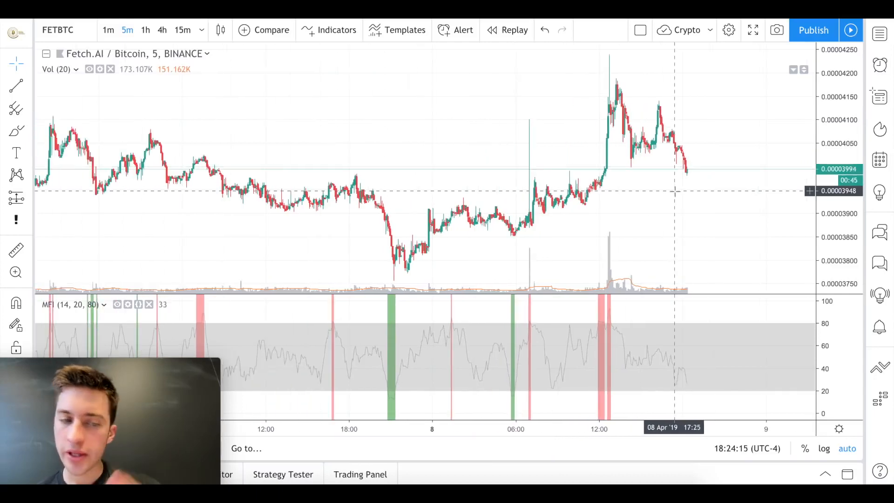
scroll(675, 191, down, 3)
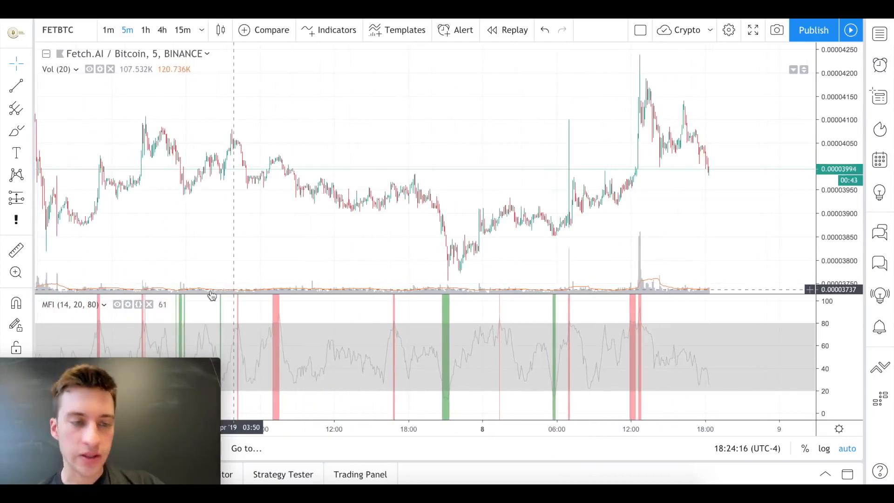
right_click(99, 310)
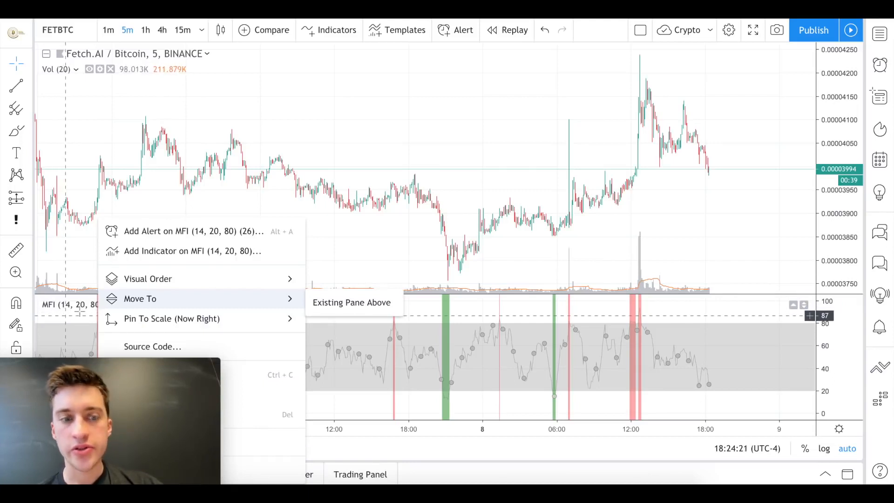
Create an MFI alert on FETBTC for crossing down 20, once per bar close
click(153, 238)
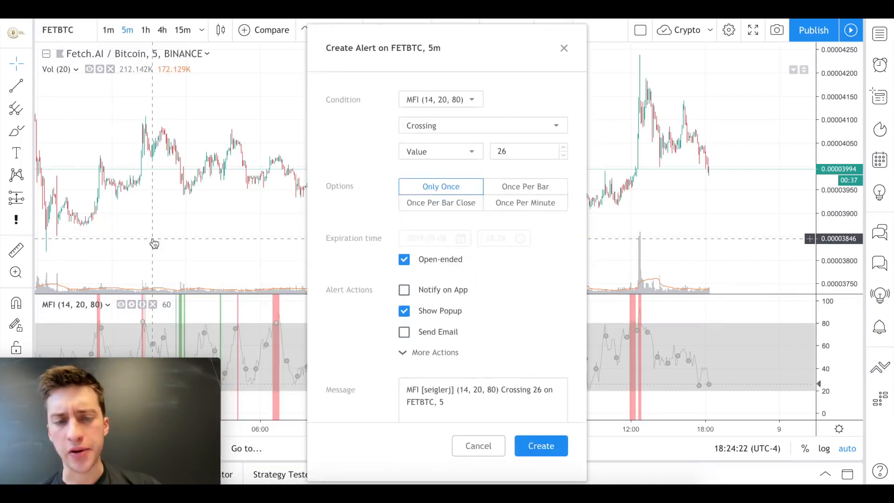
click(422, 129)
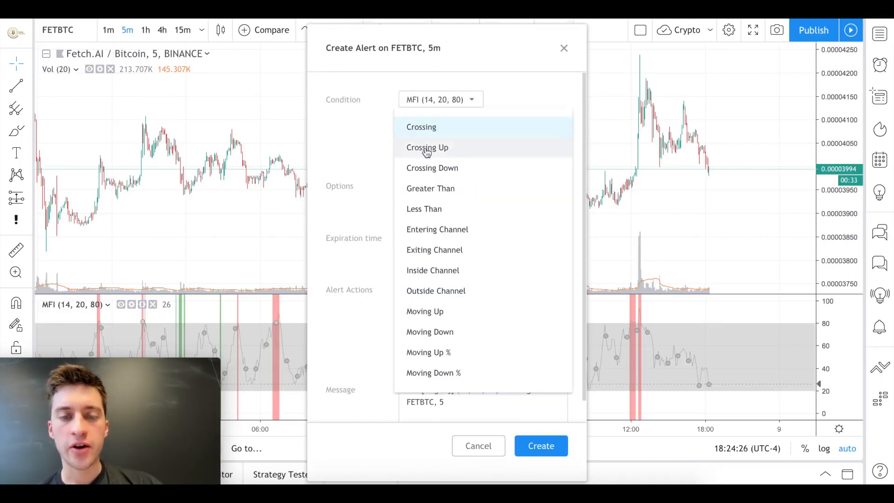
click(428, 168)
click(494, 154)
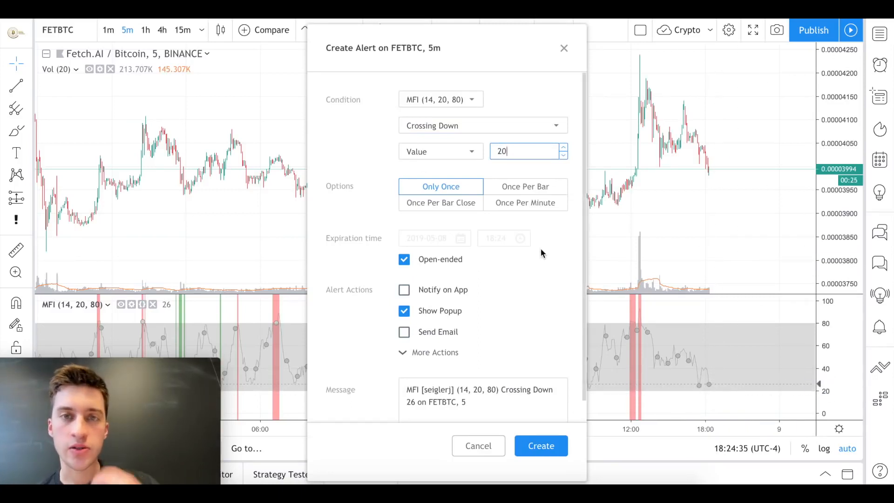
click(436, 207)
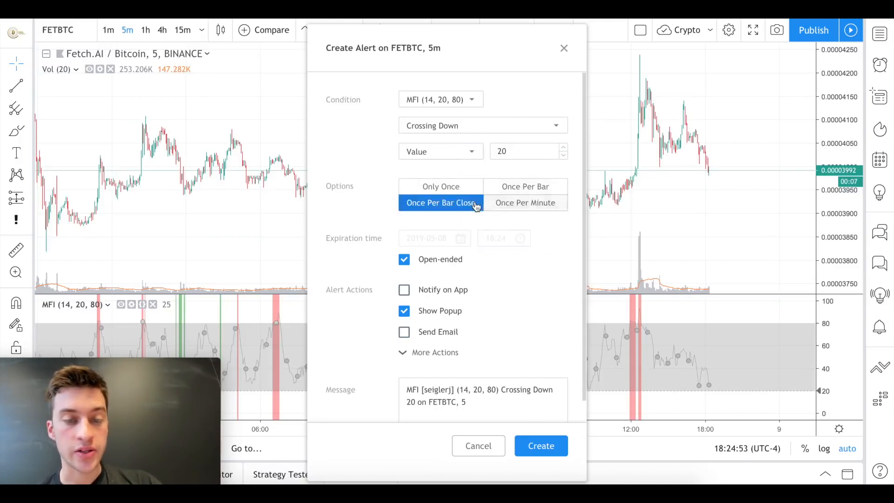
Enable Send Email-to-SMS and replace the alert message with the 3Commas deal-start message
click(446, 352)
scroll(443, 350, down, 2)
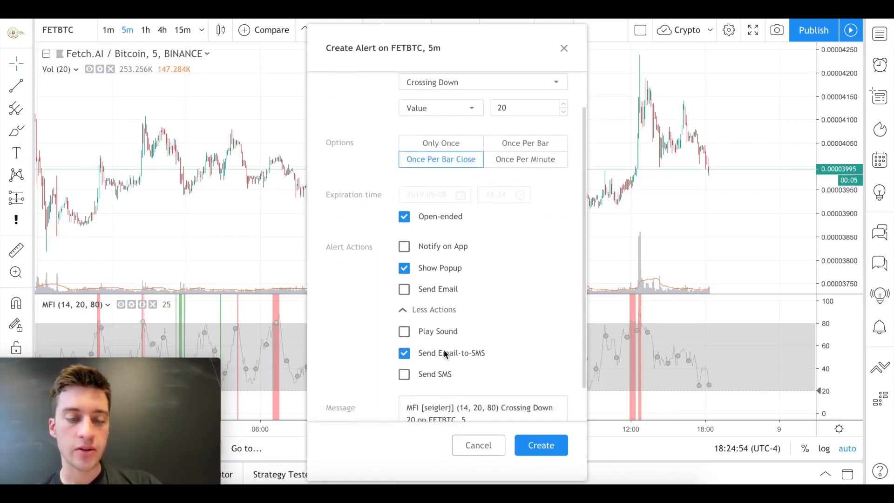
click(405, 341)
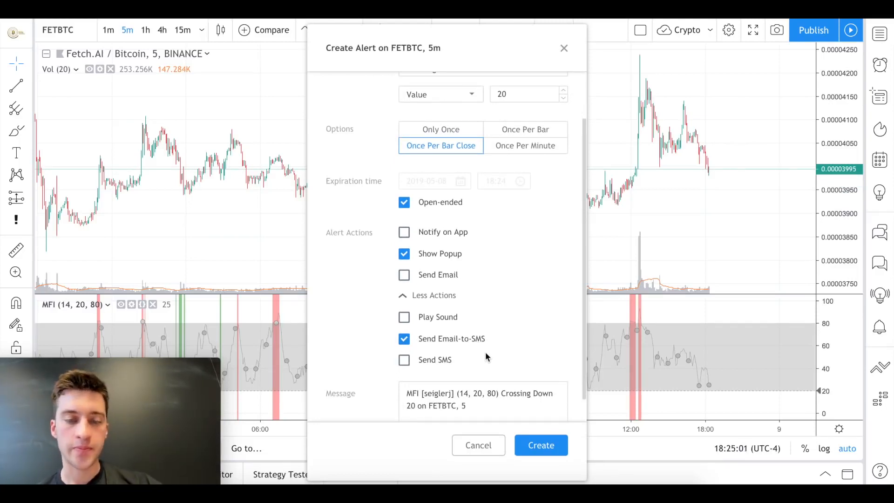
scroll(486, 357, down, 1)
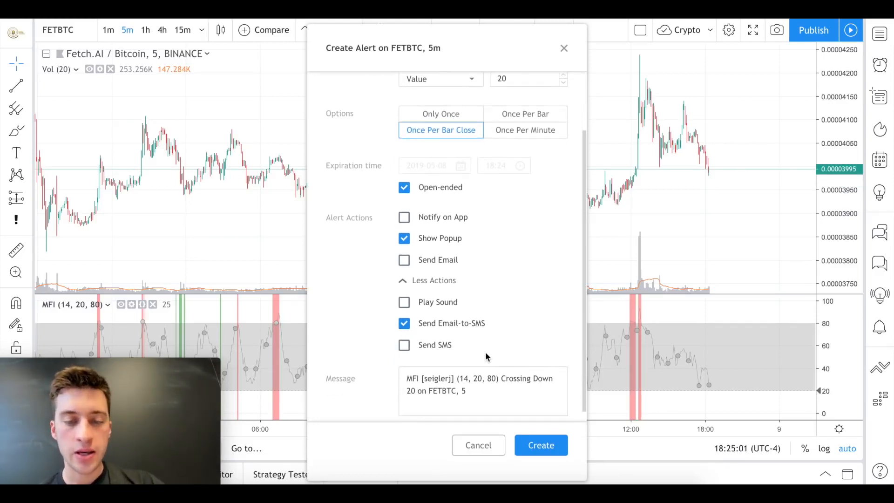
click(477, 376)
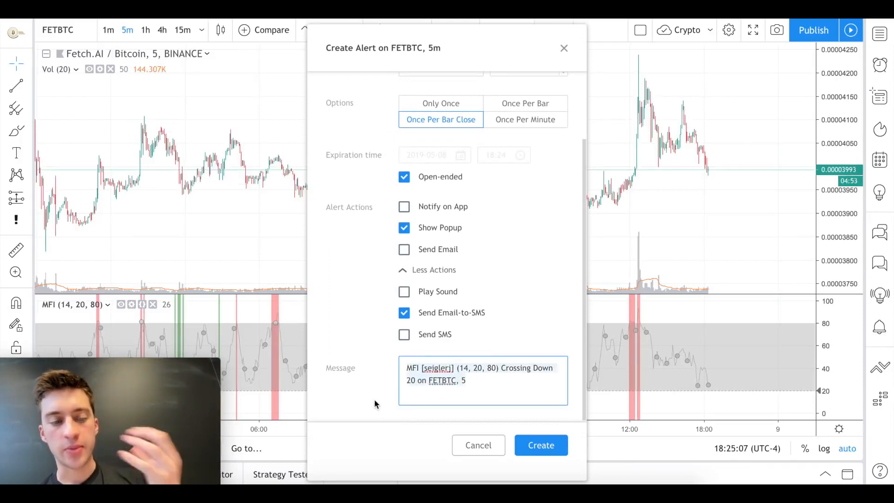
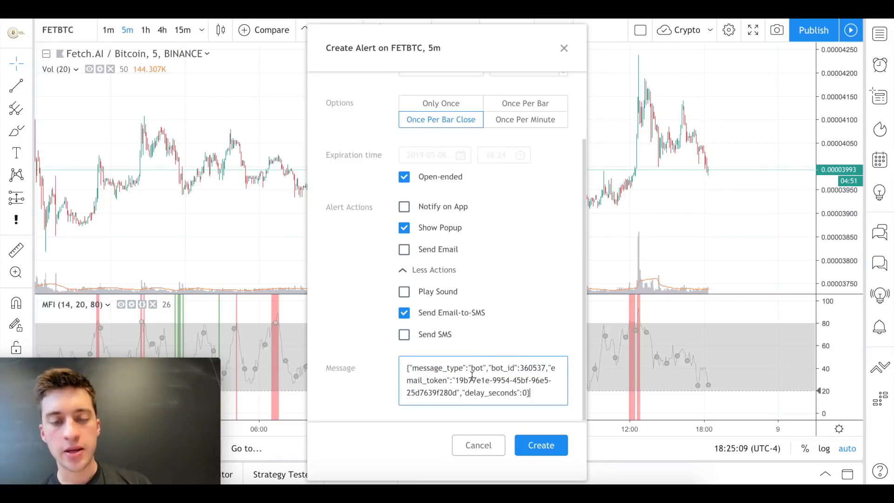
Create the MFI crossing-down alert with popup notification kept on, then view the alert list
click(491, 354)
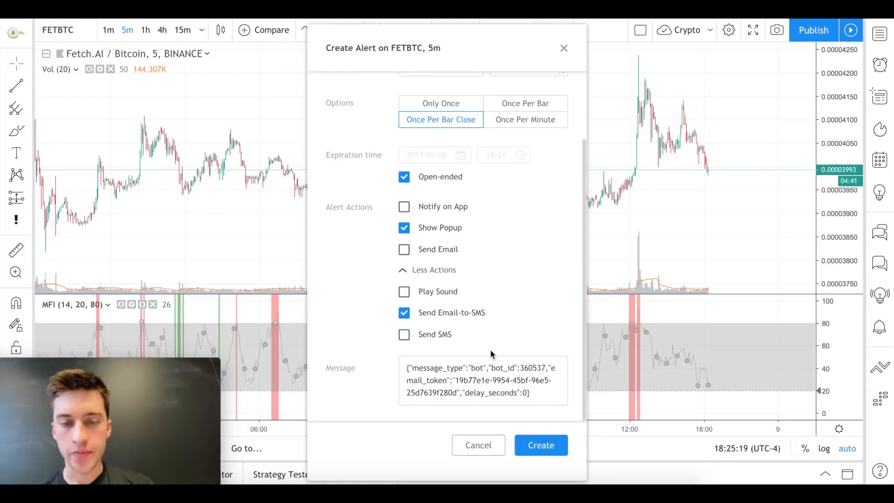
scroll(492, 296, up, 3)
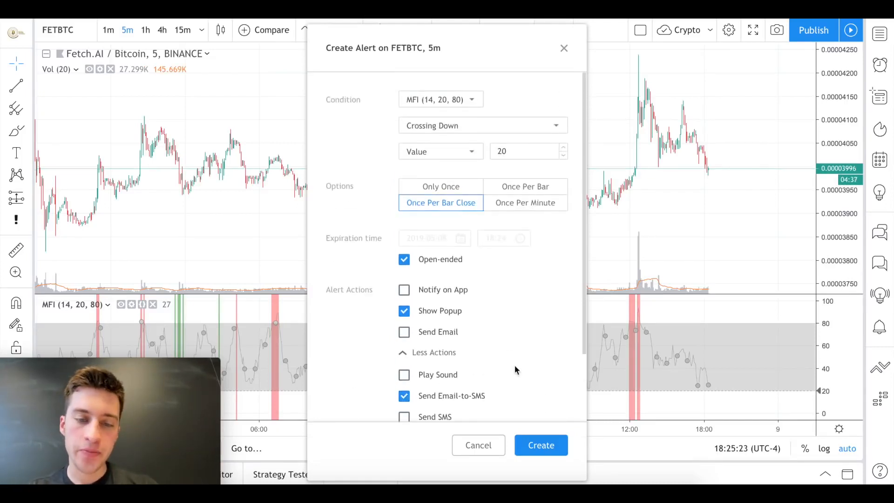
click(404, 311)
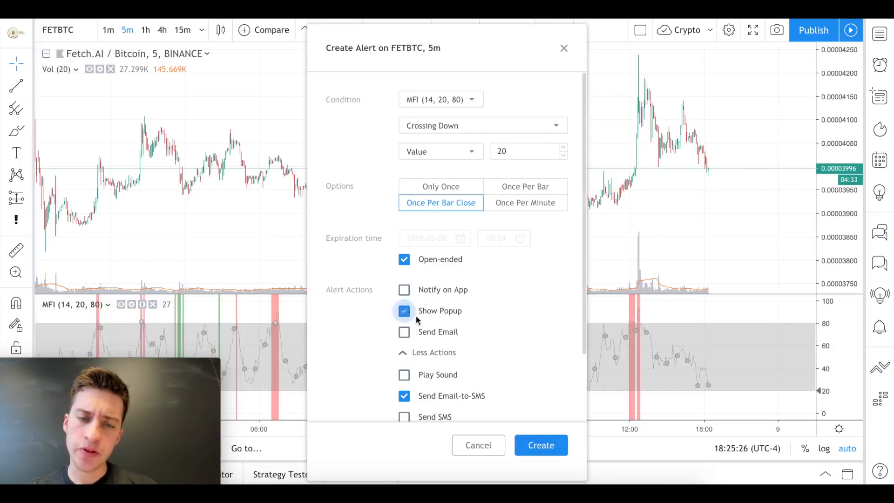
click(540, 445)
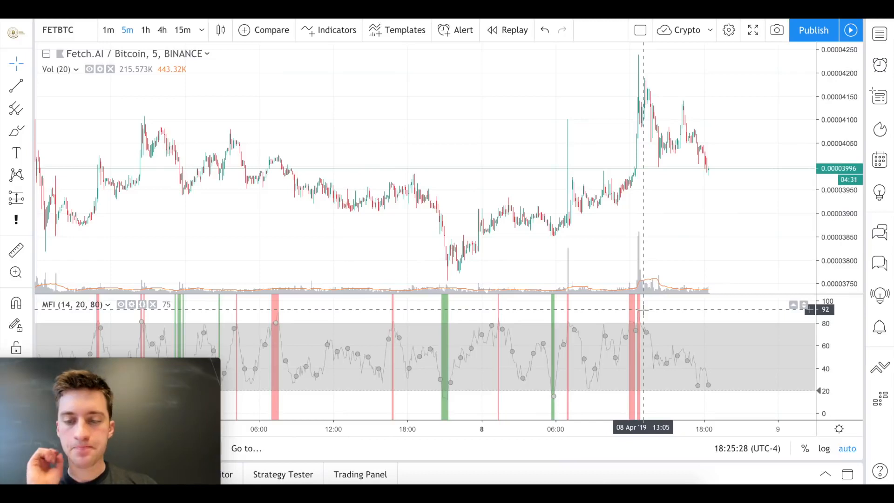
click(791, 397)
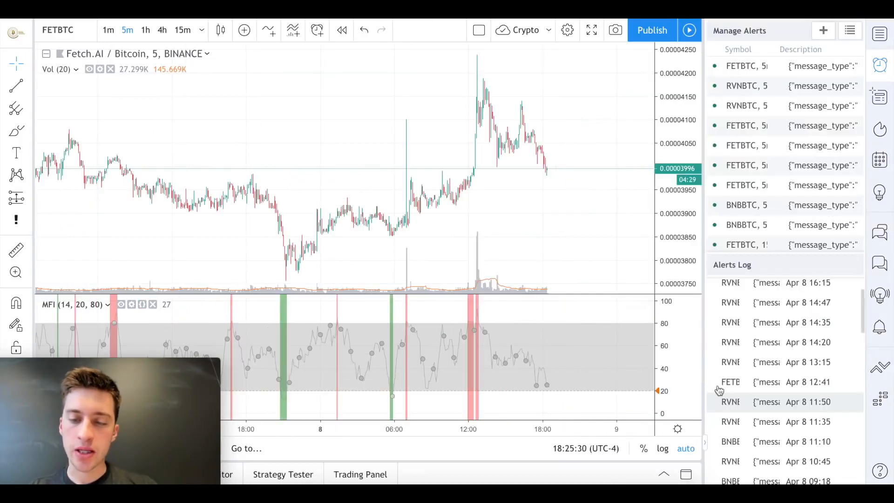
mouse_move(621, 395)
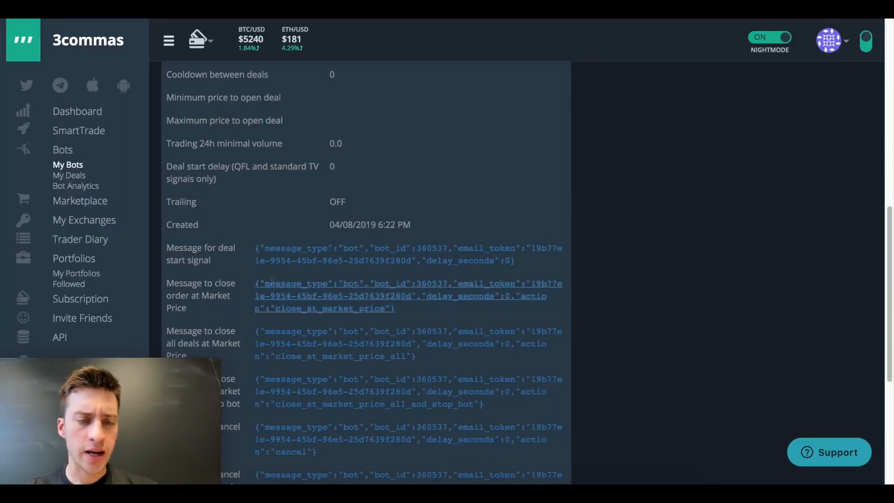
Copy the 3Commas close-at-market-price message and bring up the MFI legend's options
click(271, 282)
right_click(345, 302)
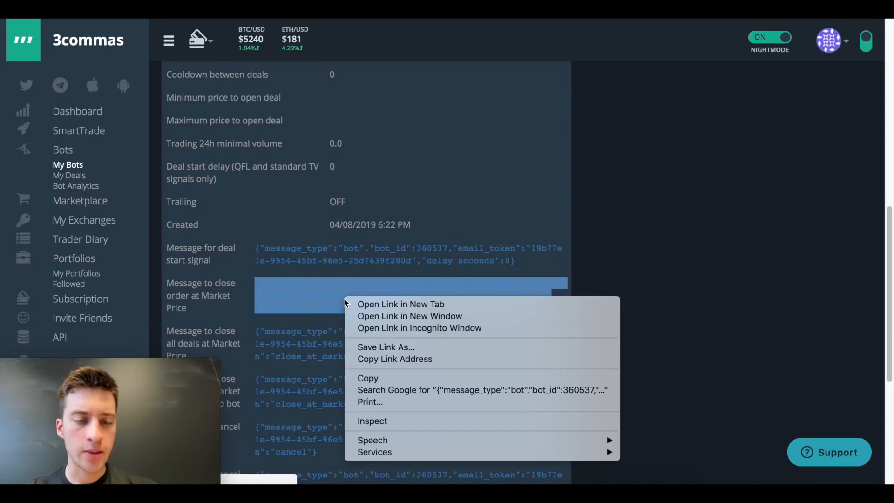
click(367, 377)
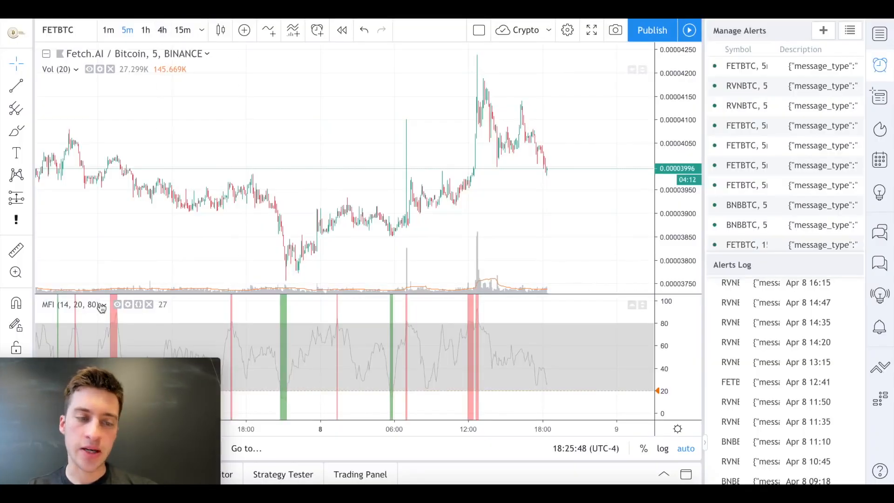
click(101, 309)
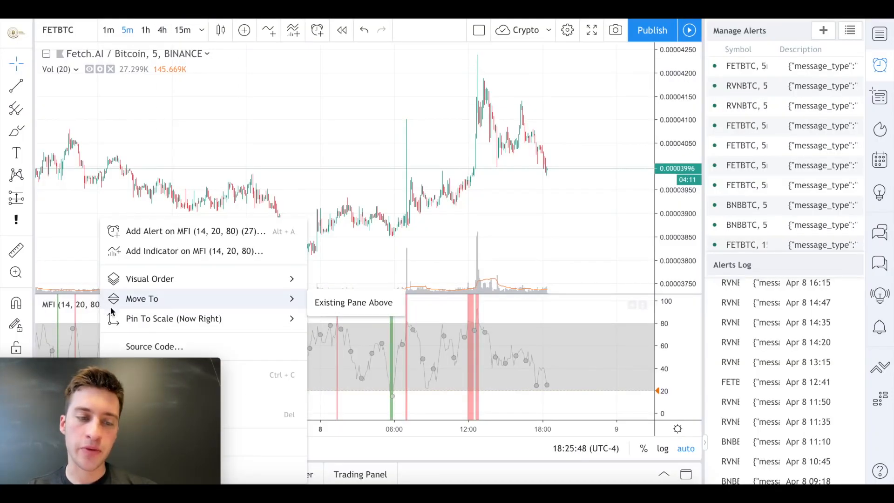
Add an MFI alert triggering on Crossing Up 80, once per bar close
click(154, 235)
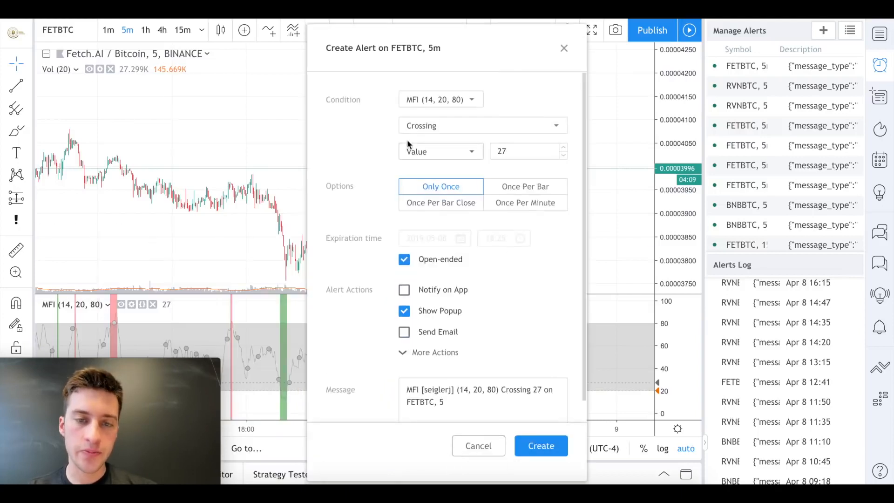
click(419, 126)
click(431, 147)
click(514, 156)
text(80)
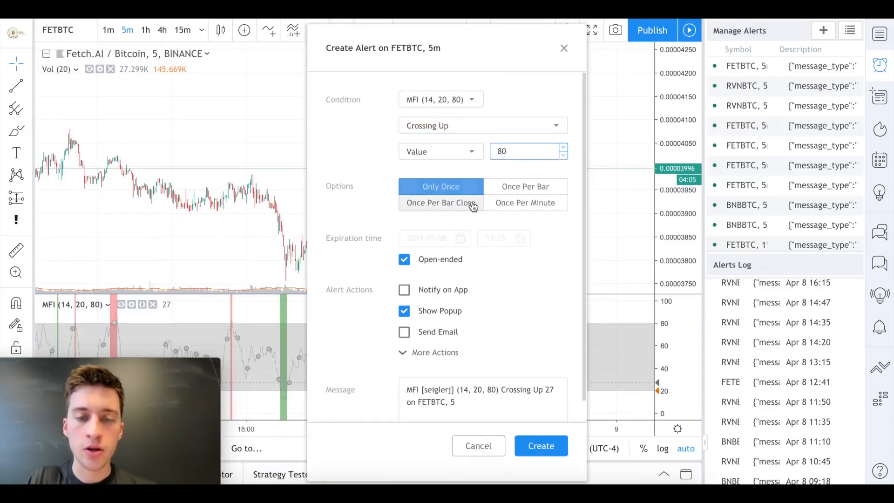
click(458, 204)
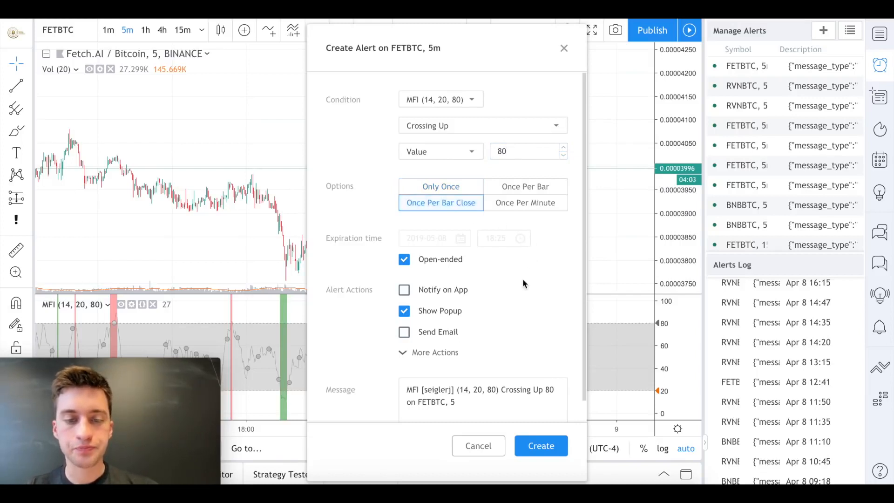
Replace the alert message with the copied close-at-market-price JSON and create the alert
click(463, 397)
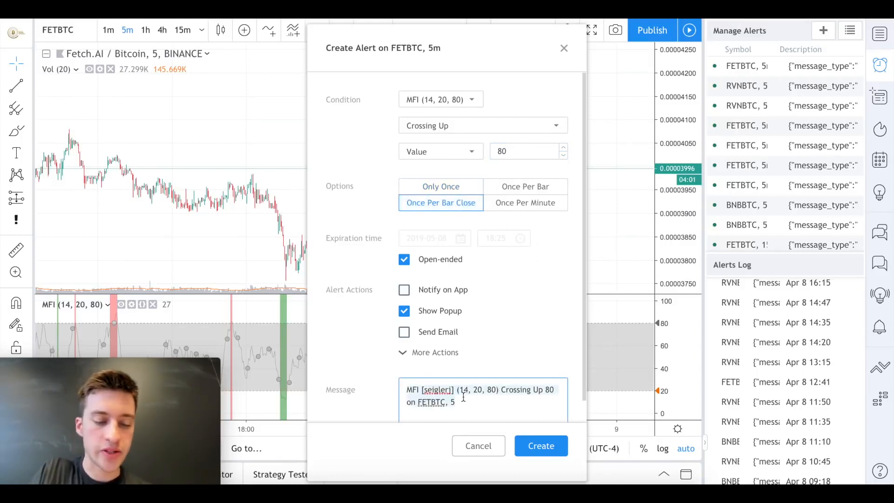
key(ctrl+a)
key(ctrl+v)
scroll(525, 333, down, 1)
scroll(506, 378, up, 1)
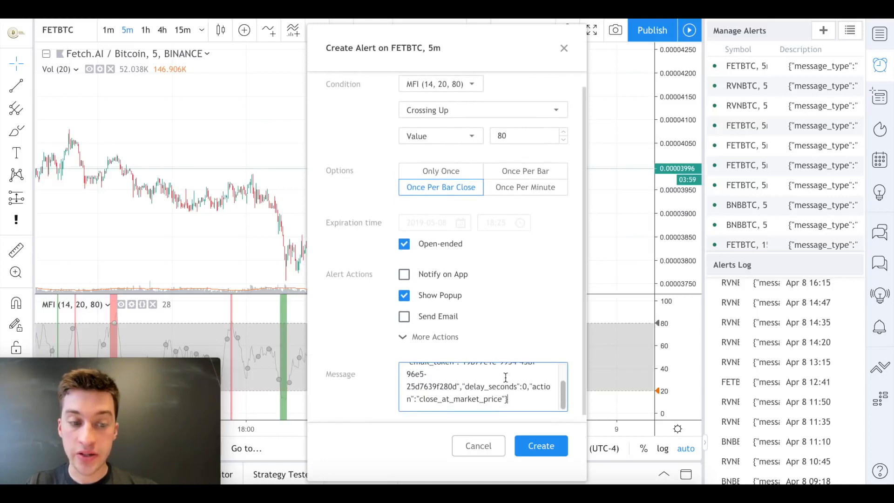
scroll(532, 339, down, 1)
click(541, 446)
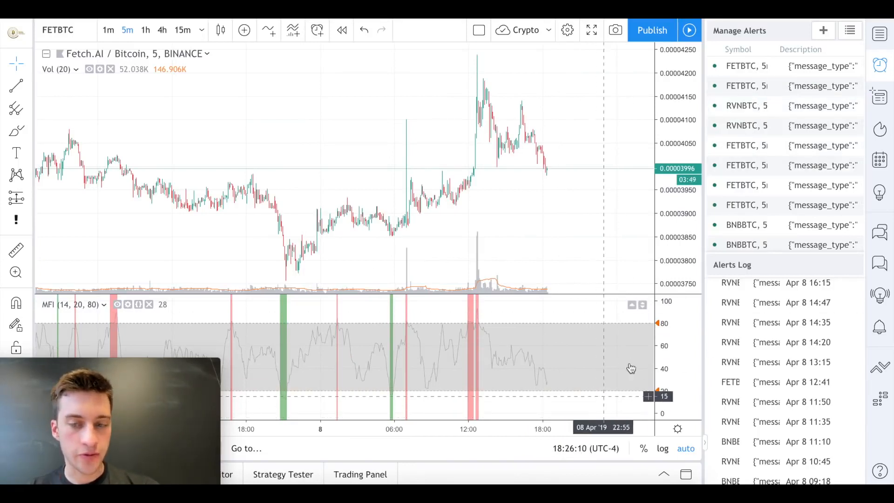
mouse_move(630, 327)
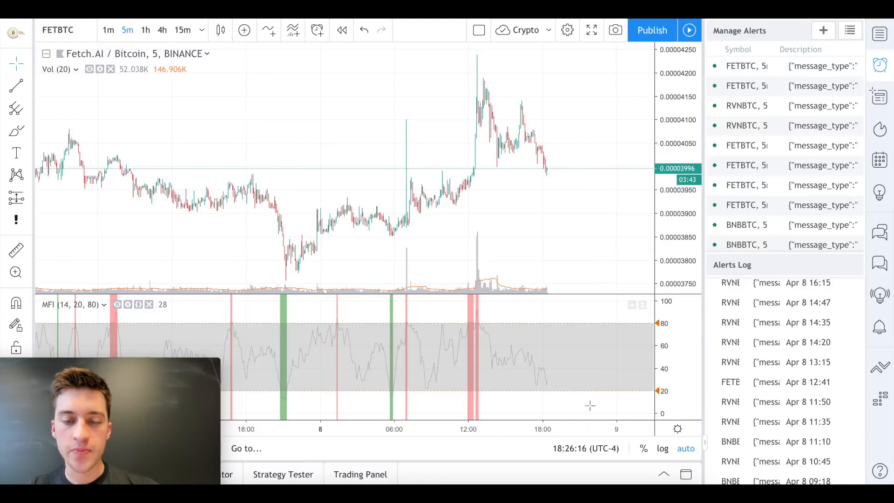
mouse_move(595, 395)
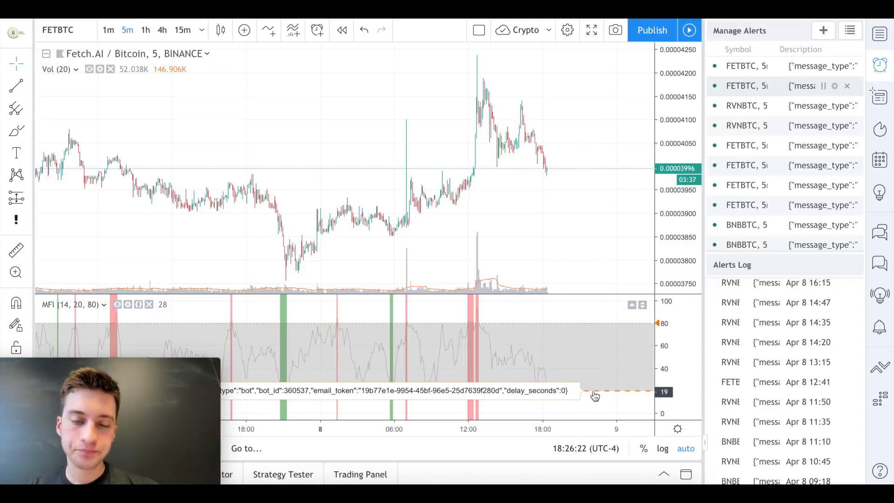
scroll(557, 272, left, 3)
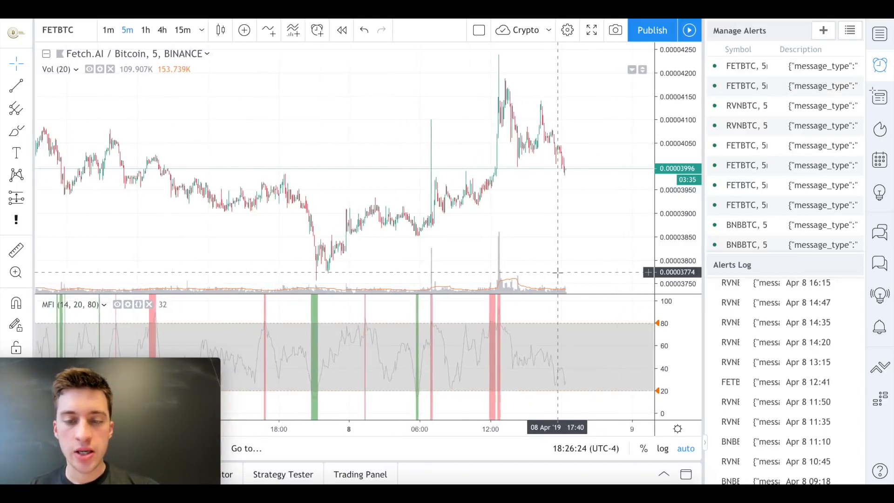
scroll(558, 273, down, 2)
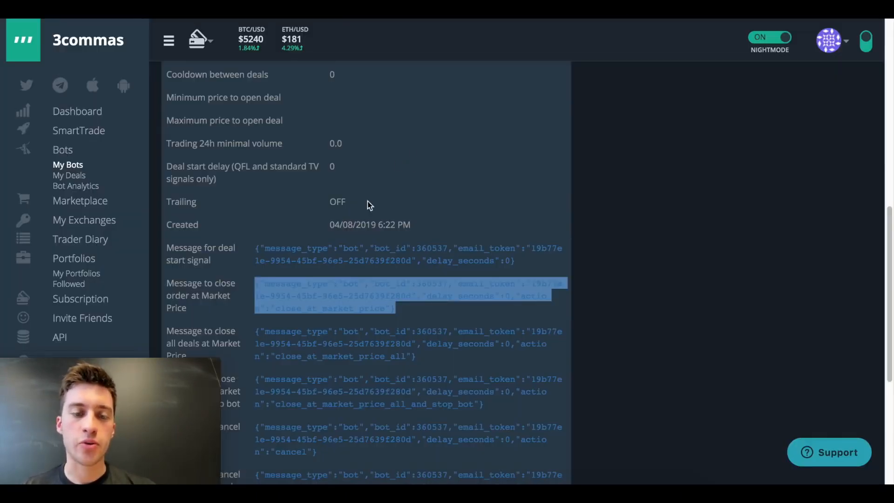
Start the My Simple bot BTC_FET bot, confirm it, and review its settings
scroll(376, 203, down, 1)
scroll(377, 203, up, 5)
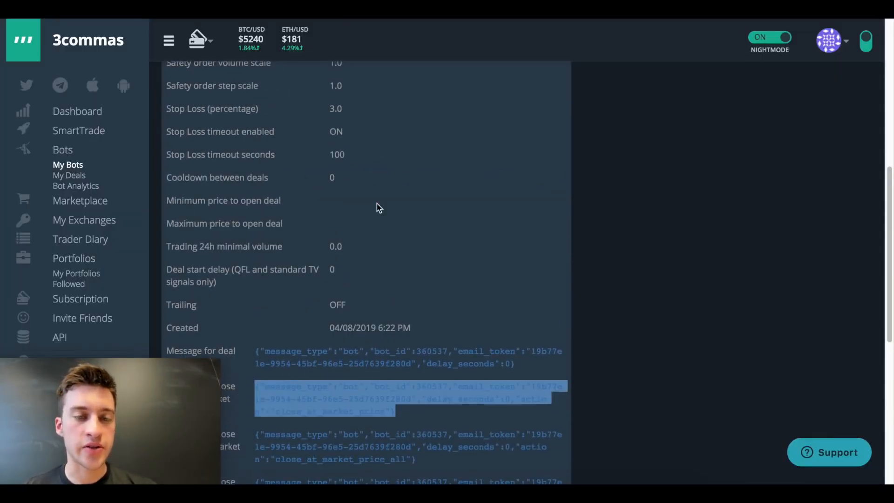
drag(317, 207, 350, 206)
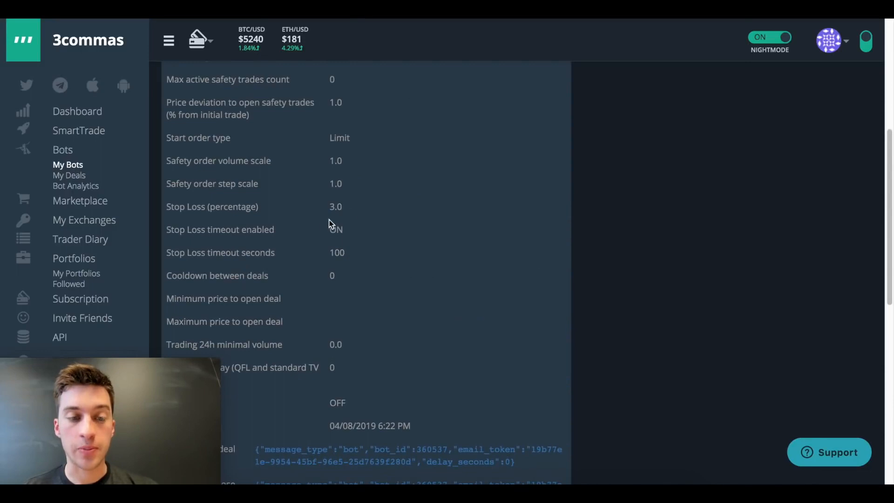
click(361, 233)
scroll(361, 233, up, 6)
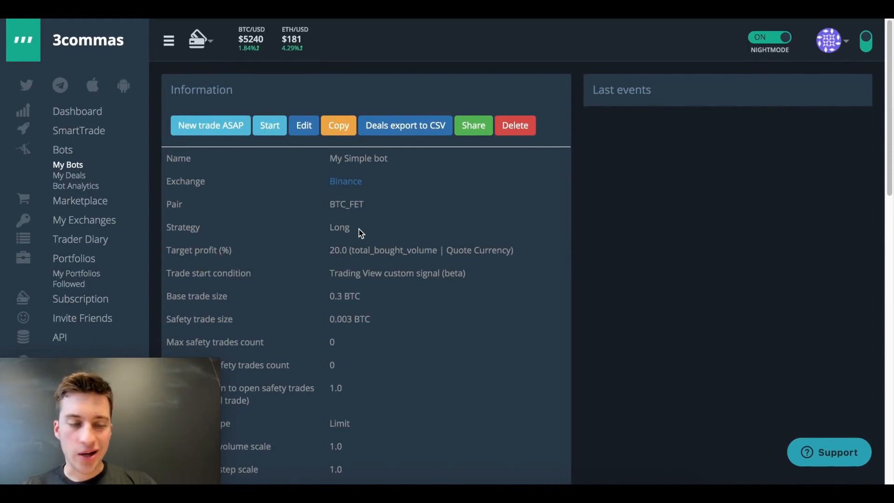
click(283, 133)
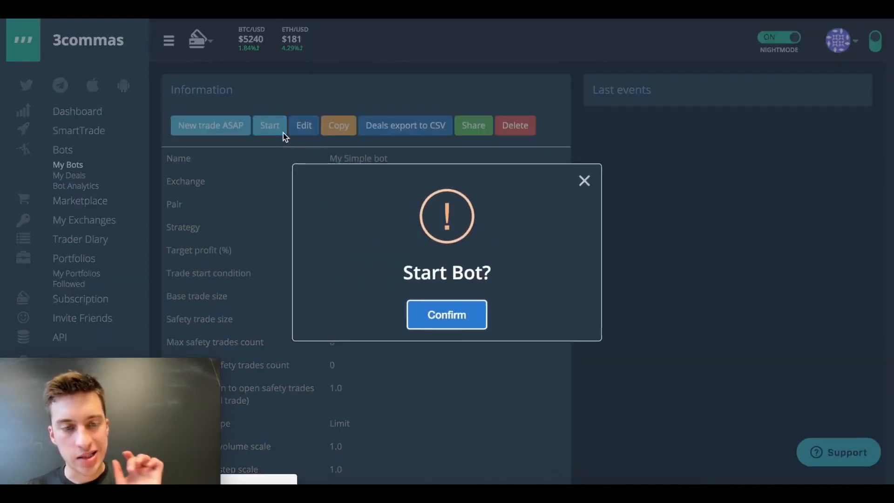
click(439, 318)
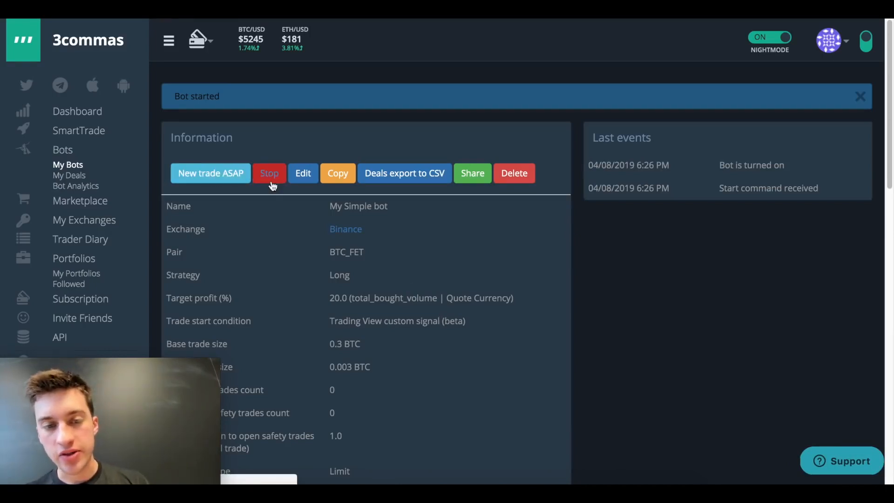
scroll(380, 248, down, 8)
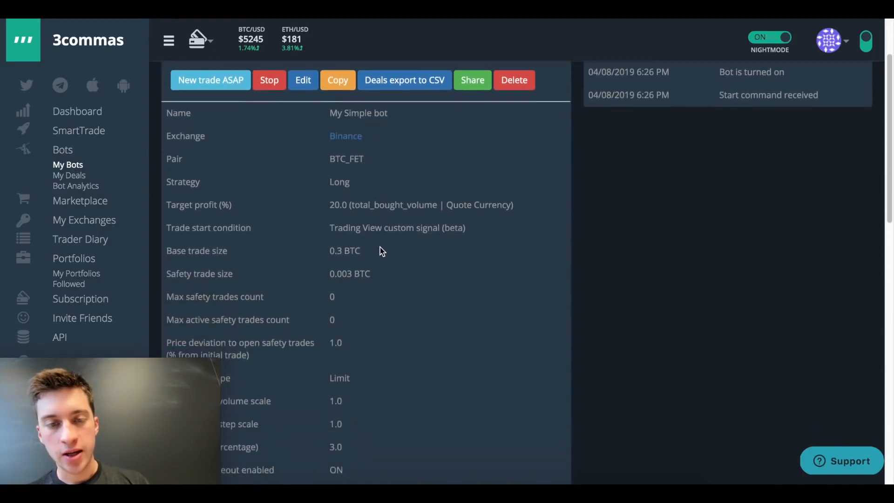
scroll(380, 247, down, 4)
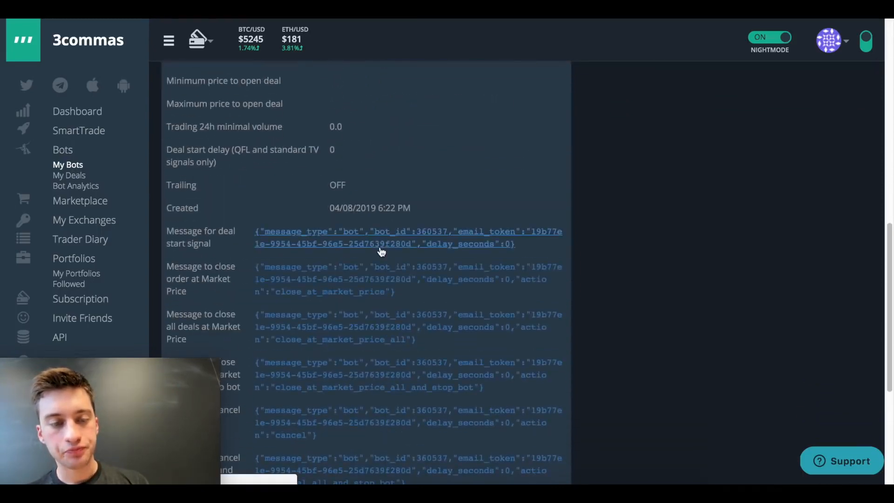
scroll(380, 247, up, 7)
scroll(380, 251, up, 5)
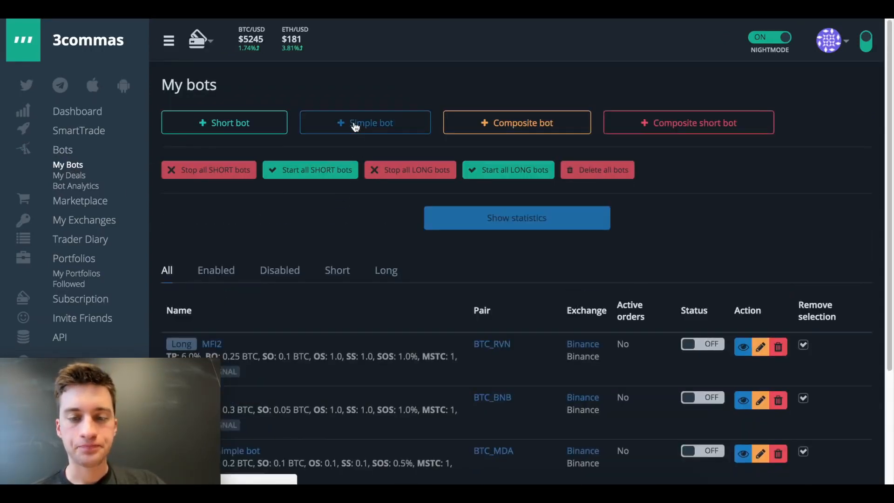
Begin a new simple bot on the BTC - FET pair with base trade size 0.3
click(355, 125)
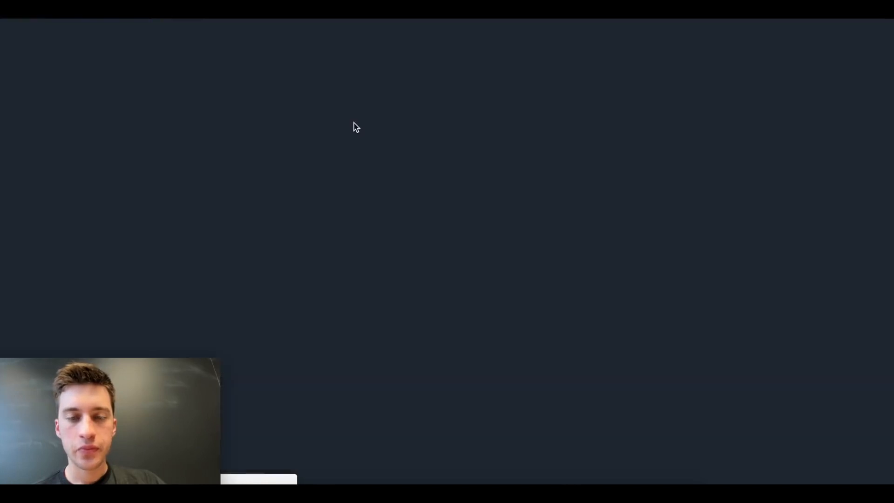
scroll(345, 316, down, 3)
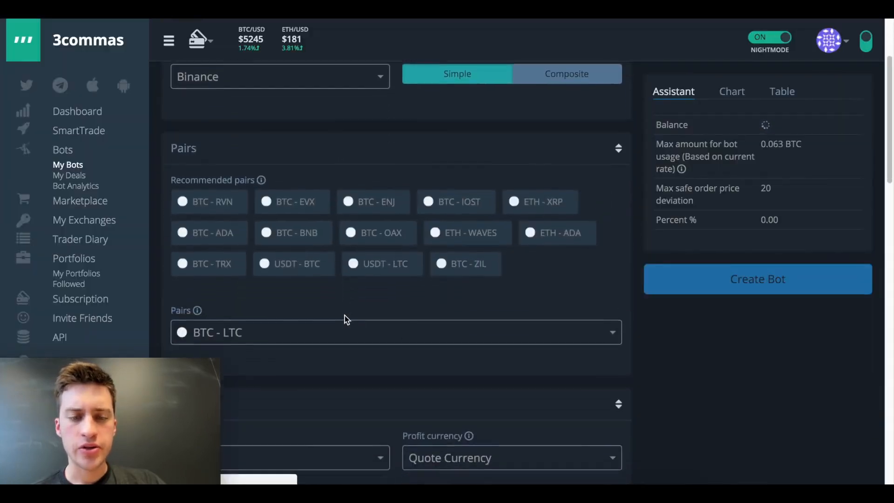
click(345, 320)
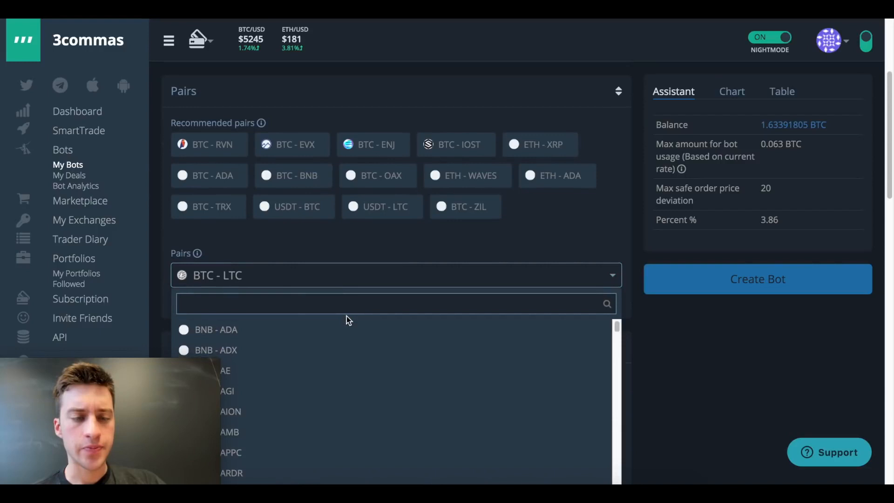
text(btc -)
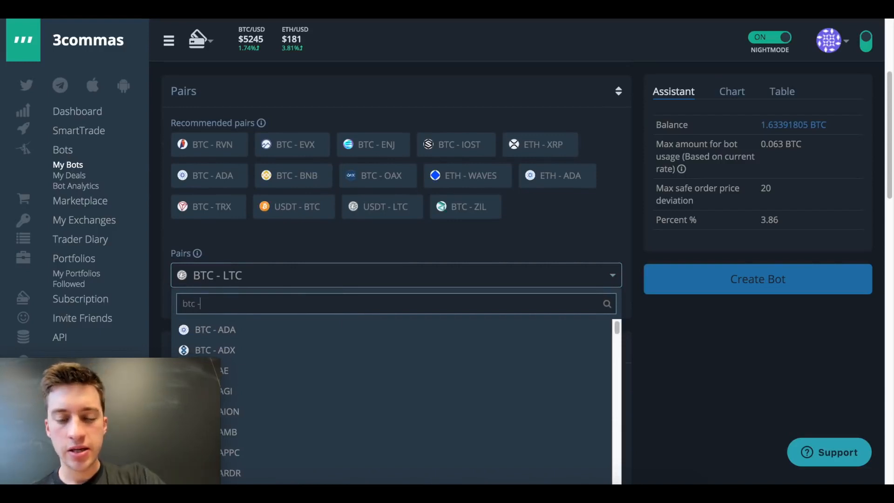
text( fet)
click(356, 334)
scroll(357, 336, down, 3)
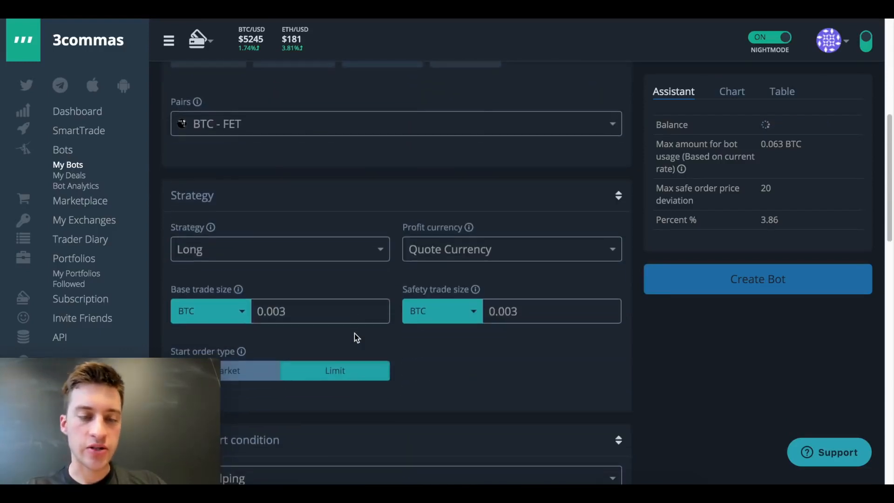
double_click(350, 314)
text(0.3)
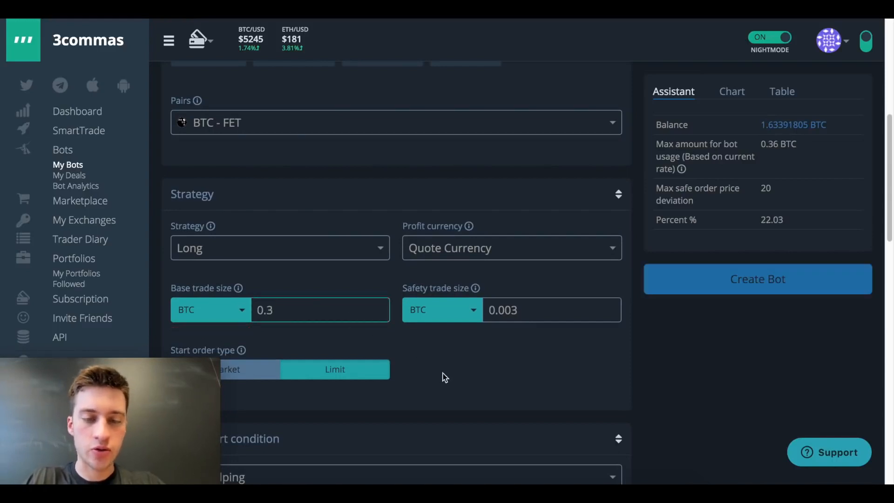
scroll(461, 368, down, 3)
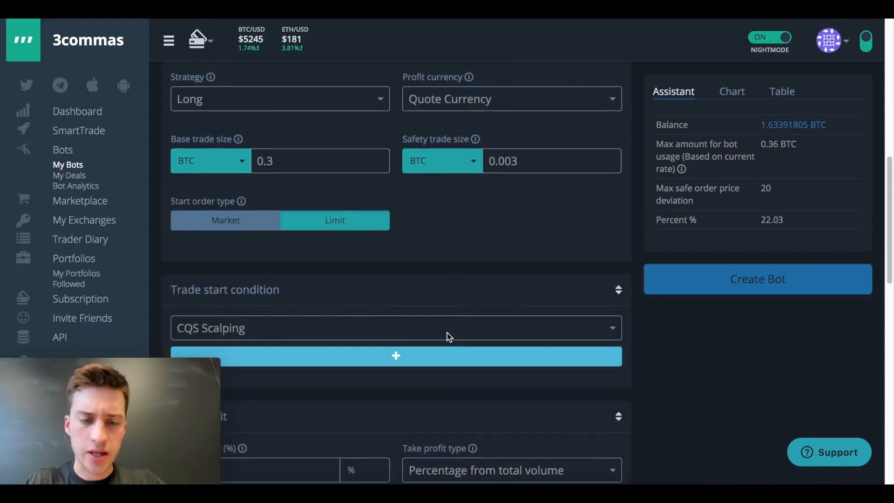
Set the trade start condition to TradingView, 5 minutes, Strong Buy
click(448, 334)
scroll(446, 332, down, 3)
scroll(447, 335, down, 1)
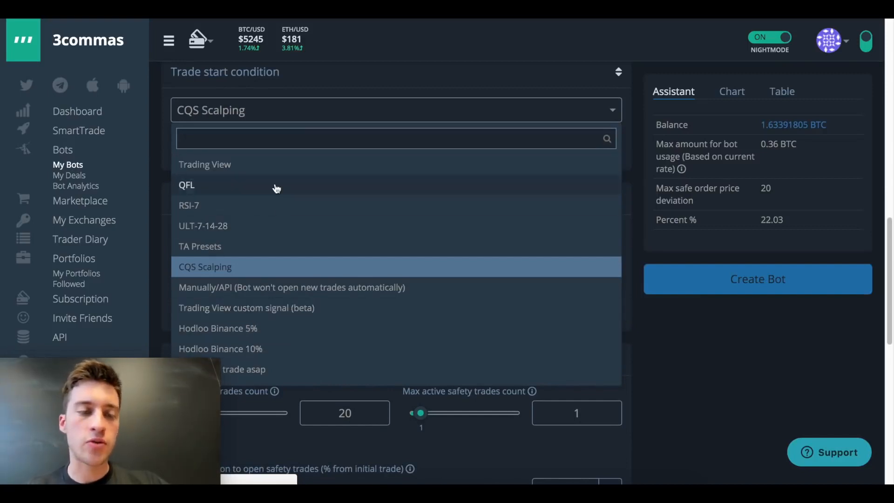
click(261, 167)
scroll(370, 149, up, 2)
click(390, 211)
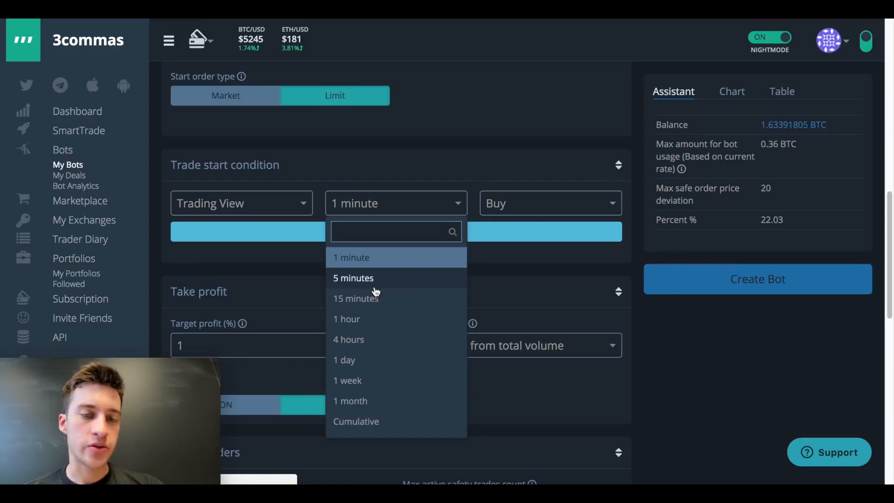
click(375, 288)
click(507, 213)
click(507, 247)
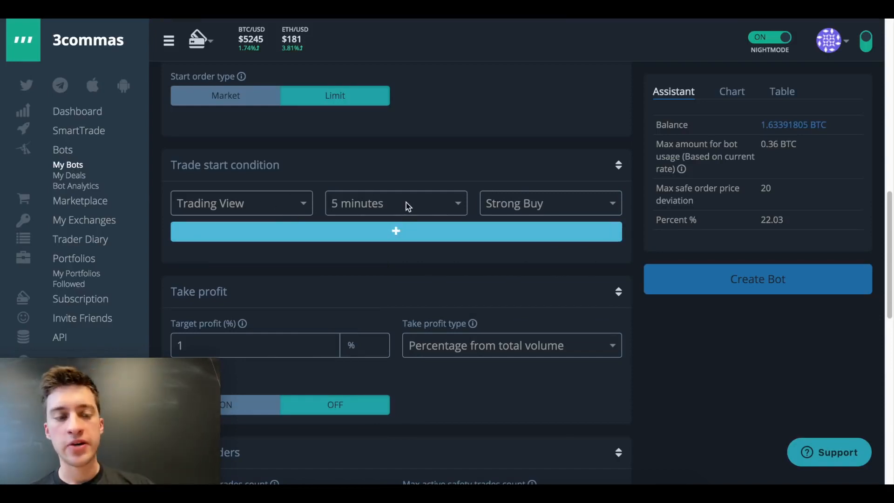
Switch the start condition to 'Trading View custom signal (beta)' and set target profit to 10%
click(285, 214)
scroll(287, 260, down, 1)
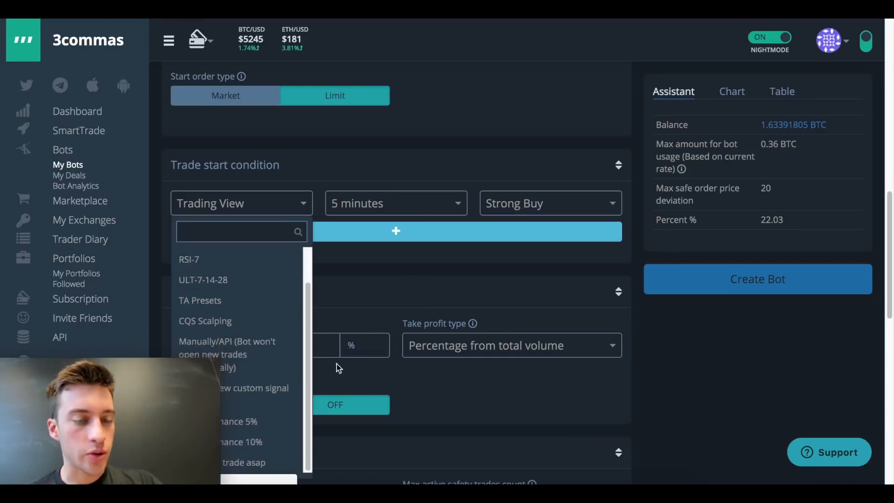
click(286, 391)
scroll(469, 325, down, 3)
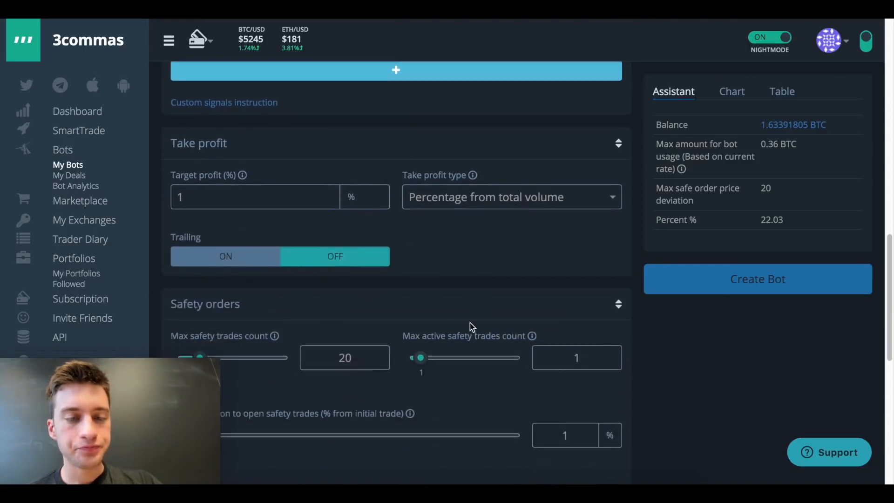
click(317, 200)
text(0)
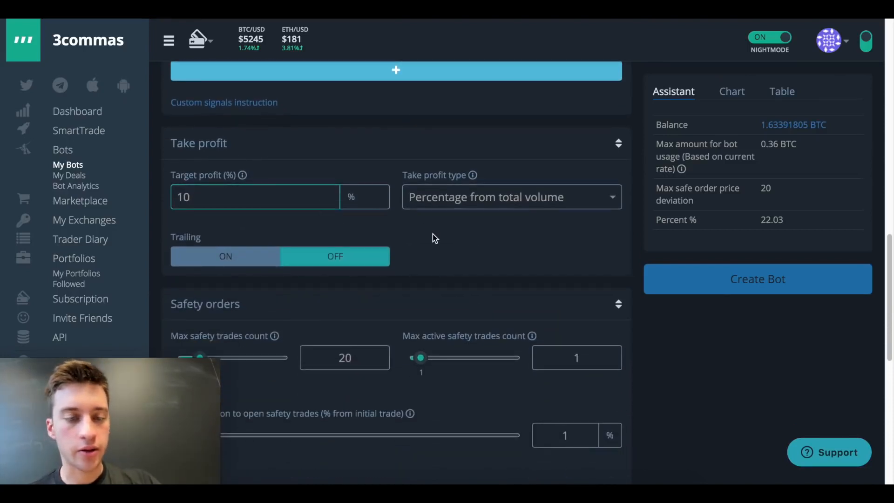
Set max safety trades and max active safety trades both to 0
scroll(433, 234, down, 3)
double_click(345, 199)
text(0)
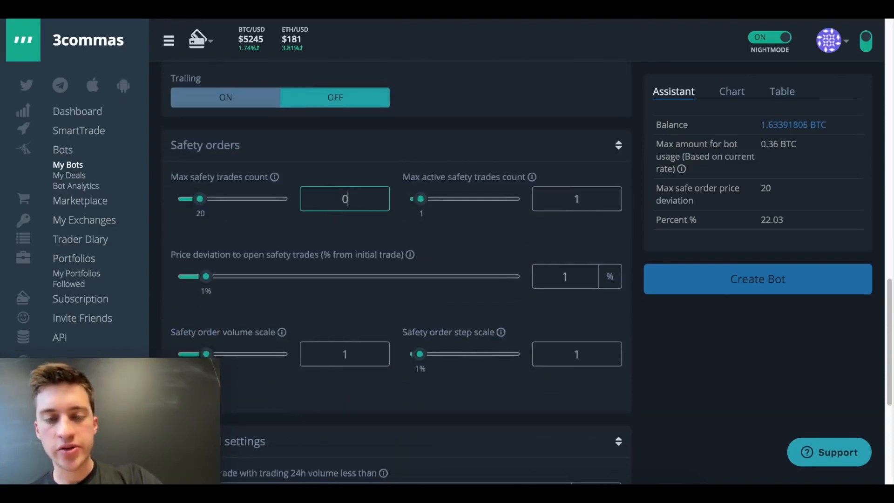
double_click(574, 210)
text(0)
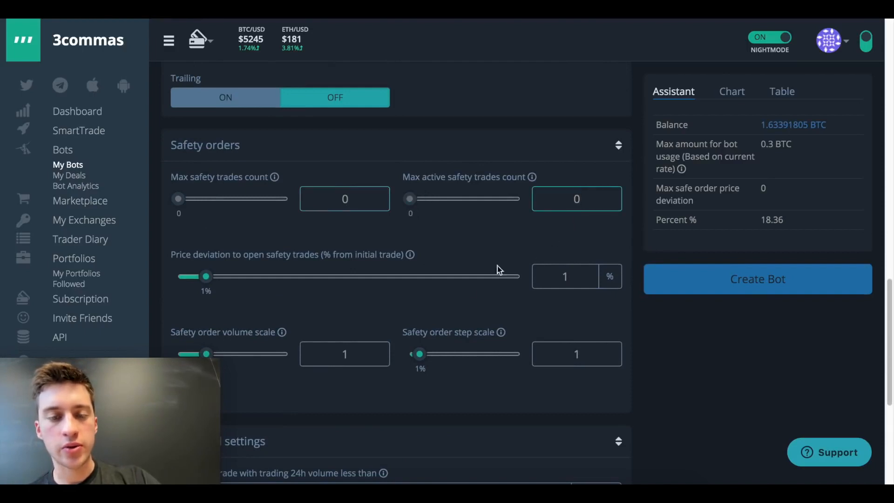
Enable a 3% stop loss with a 100-second timeout
scroll(468, 289, down, 6)
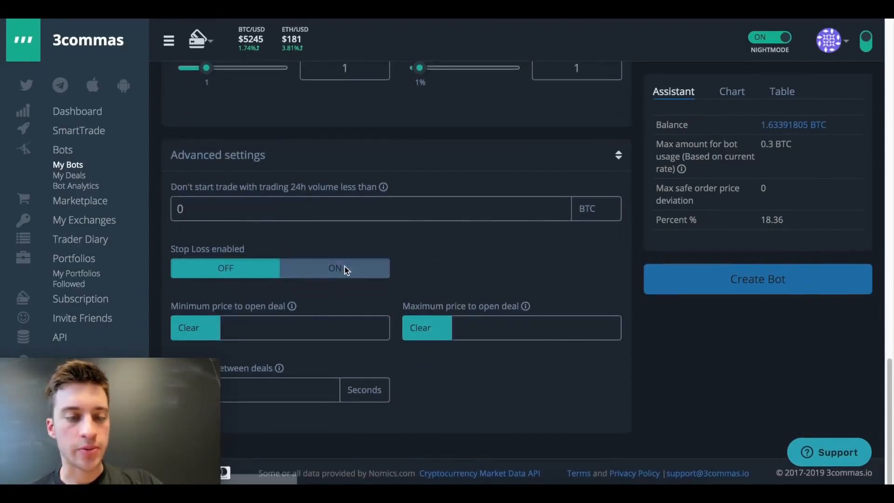
click(345, 270)
text(3)
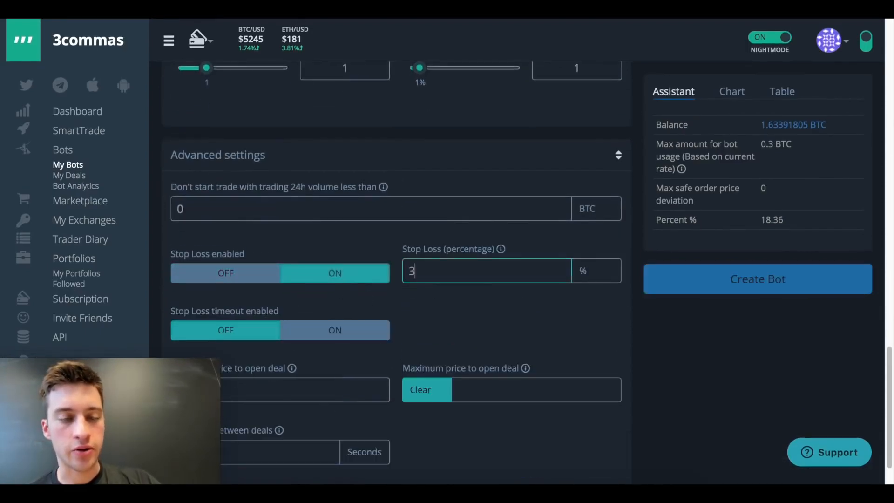
click(353, 330)
double_click(431, 337)
text(100)
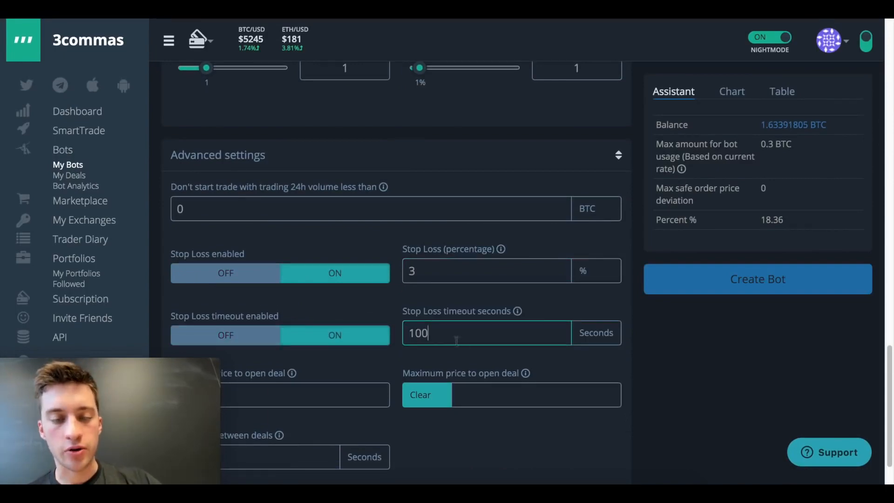
Save the bot and dismiss the saved confirmation
scroll(471, 353, down, 2)
scroll(471, 353, up, 12)
scroll(471, 349, up, 10)
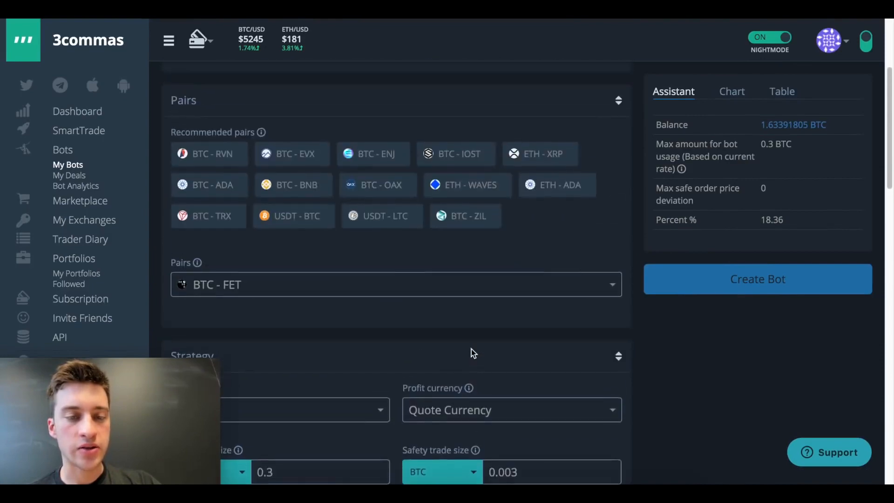
click(665, 288)
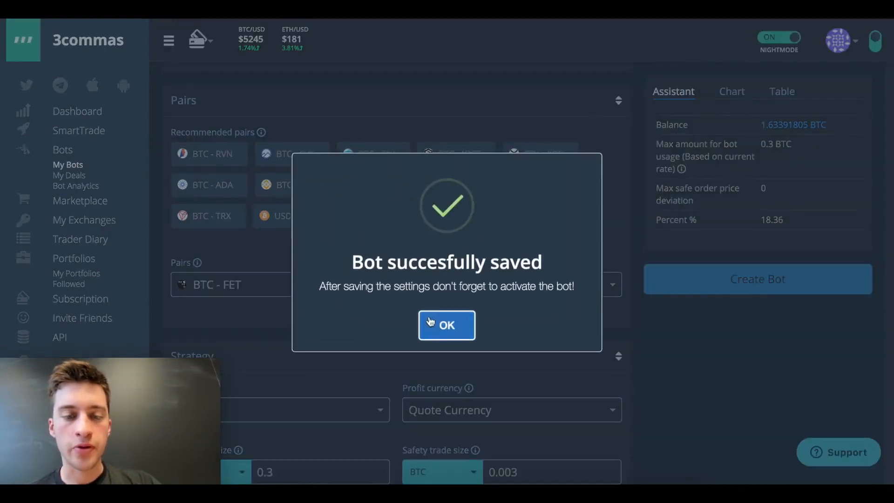
click(431, 322)
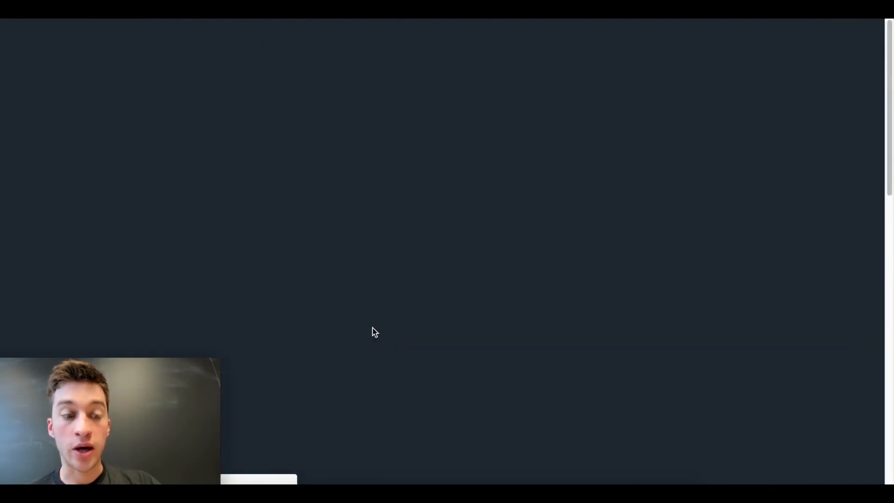
Copy the bot's deal start signal message from 3Commas
scroll(303, 303, down, 10)
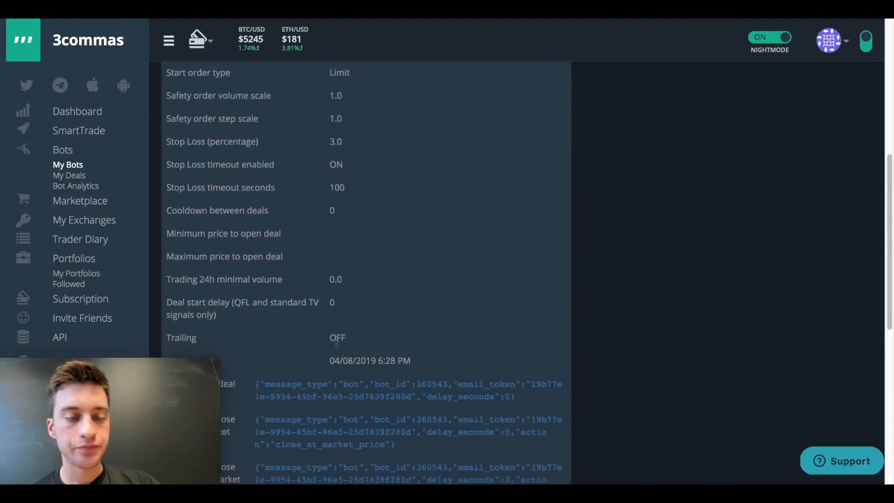
triple_click(282, 272)
right_click(279, 270)
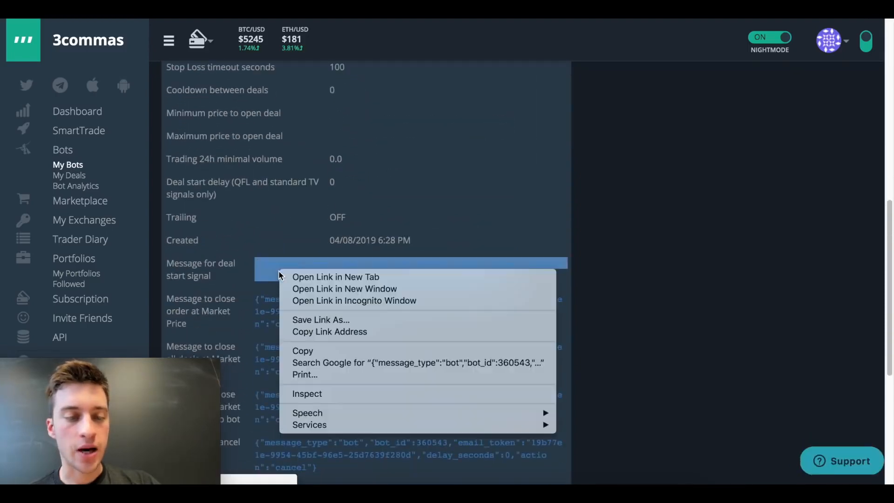
click(308, 352)
Back in TradingView, remove the MFI indicator and show the Watchlist panel
key(ctrl+Tab)
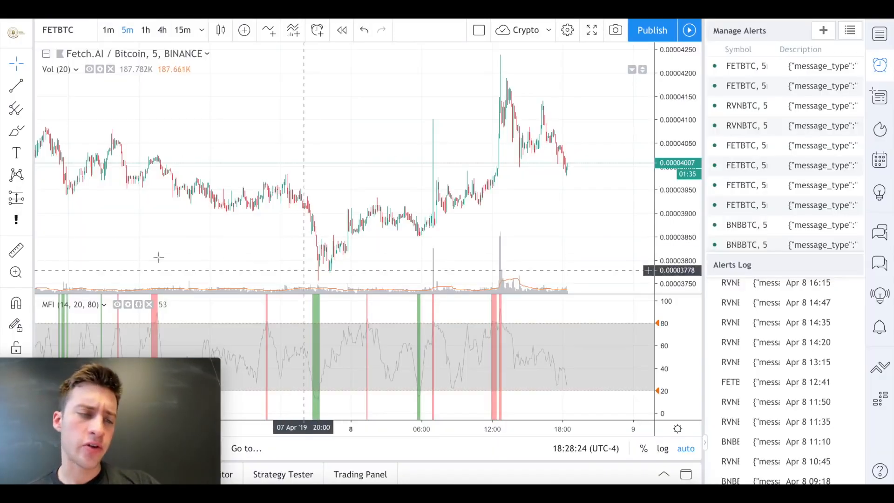
click(149, 304)
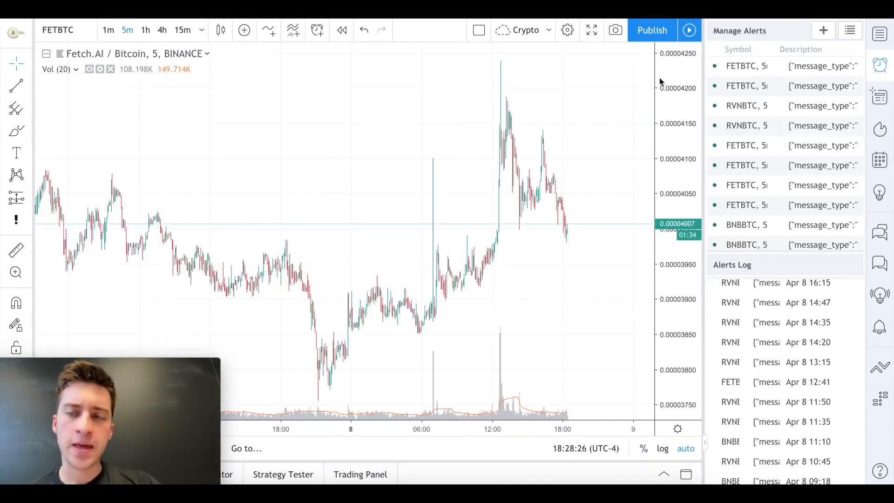
click(880, 33)
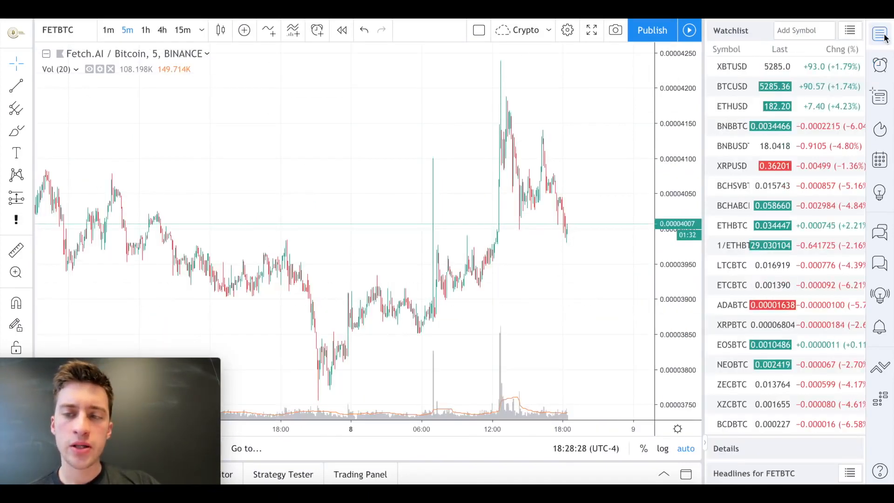
Add the Session Volume profile (VPSV) indicator from the Volume Profile favourites
key(slash)
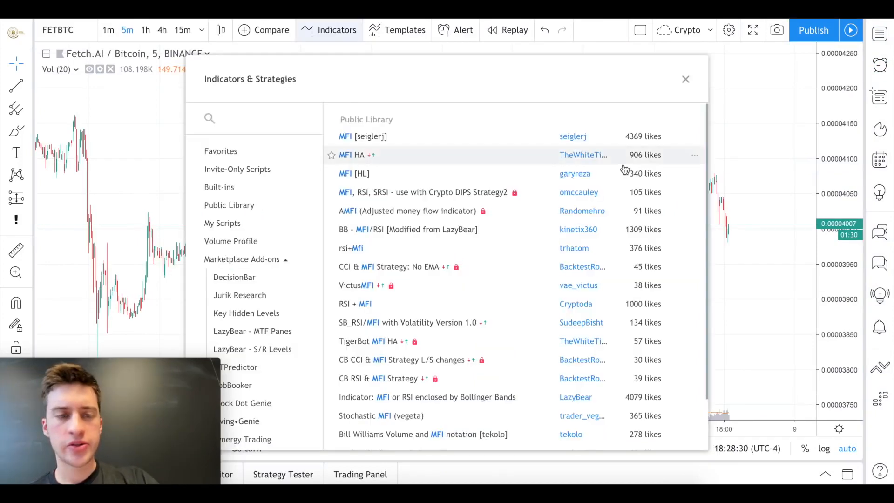
click(244, 152)
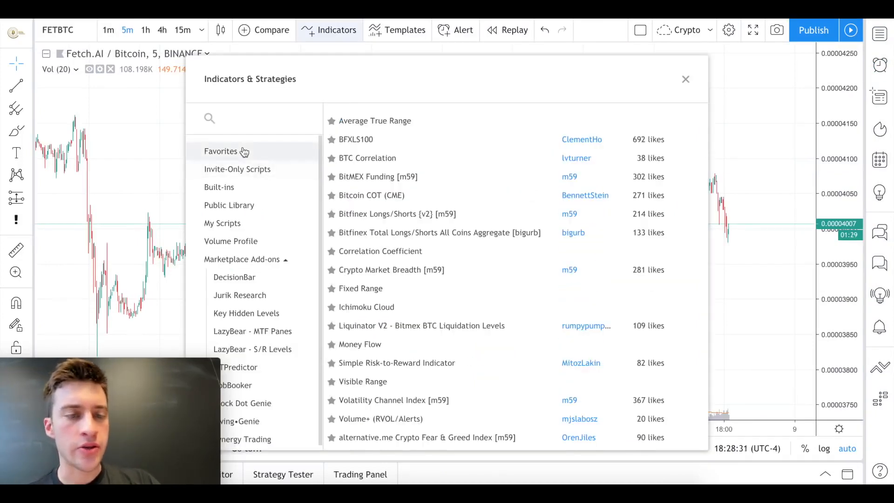
click(258, 241)
click(375, 141)
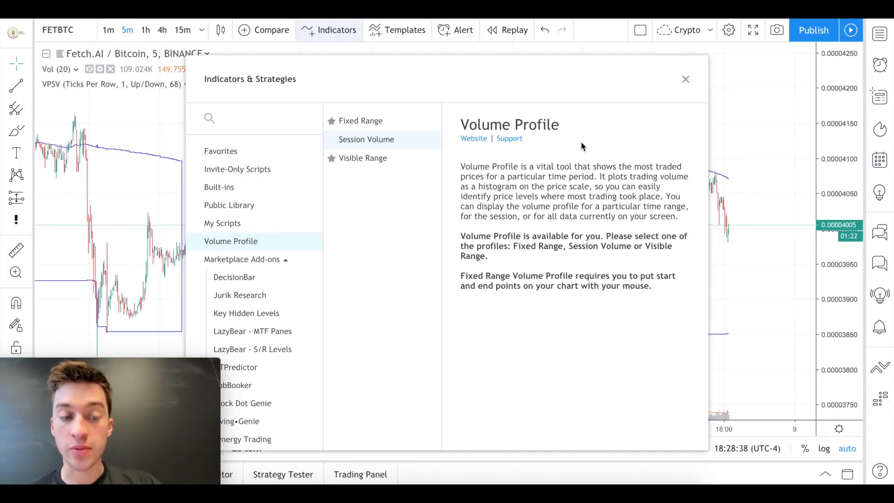
click(686, 79)
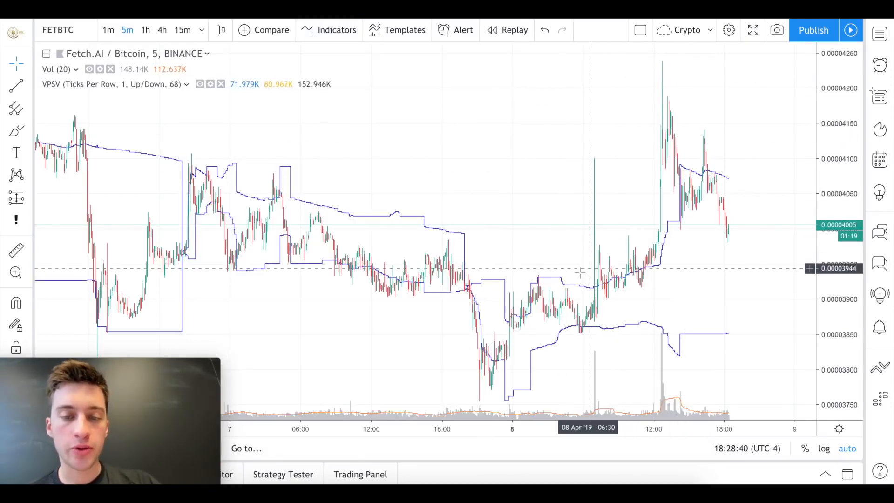
Set VPSV inputs to Ticks Per Row with row size 1 and close its settings
double_click(577, 288)
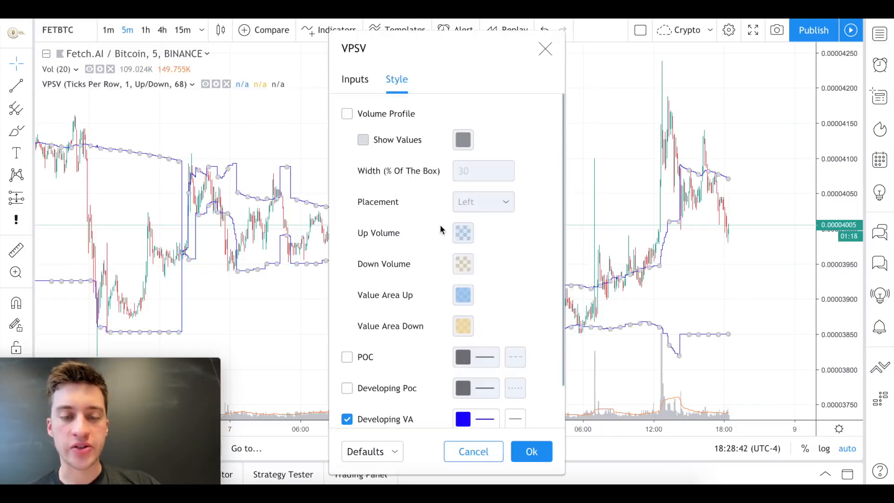
scroll(438, 237, down, 1)
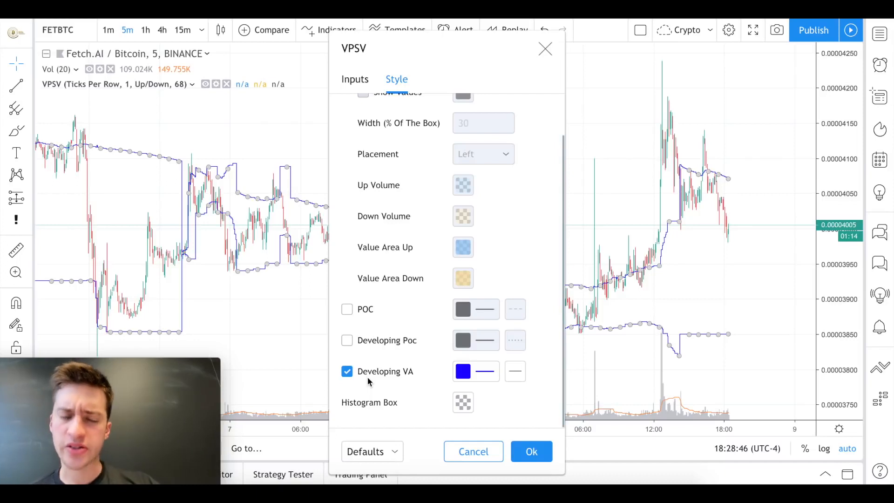
scroll(367, 379, up, 1)
click(355, 79)
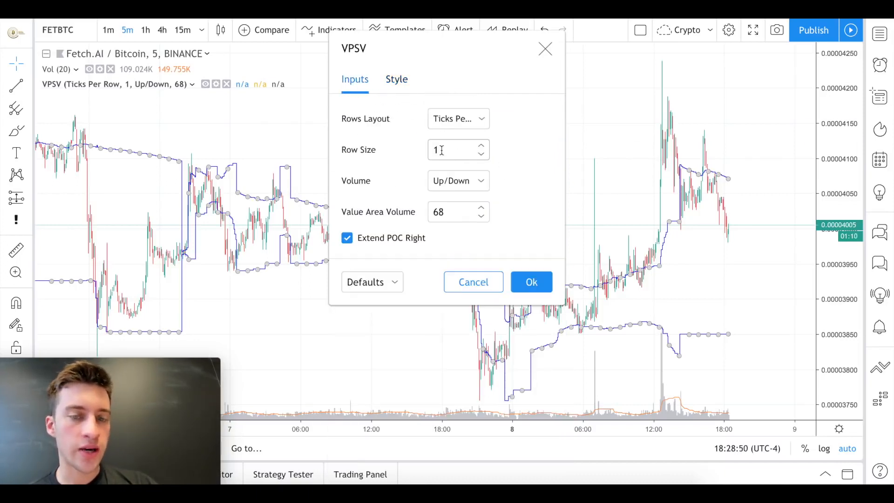
click(391, 284)
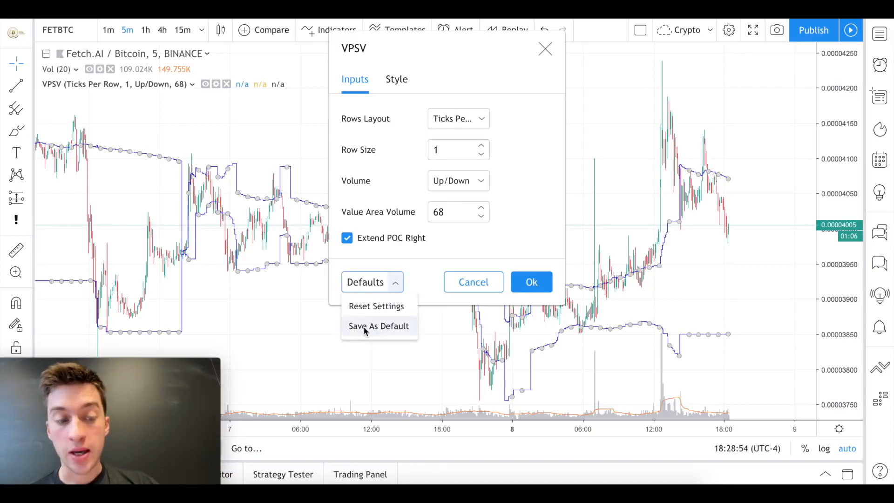
click(452, 243)
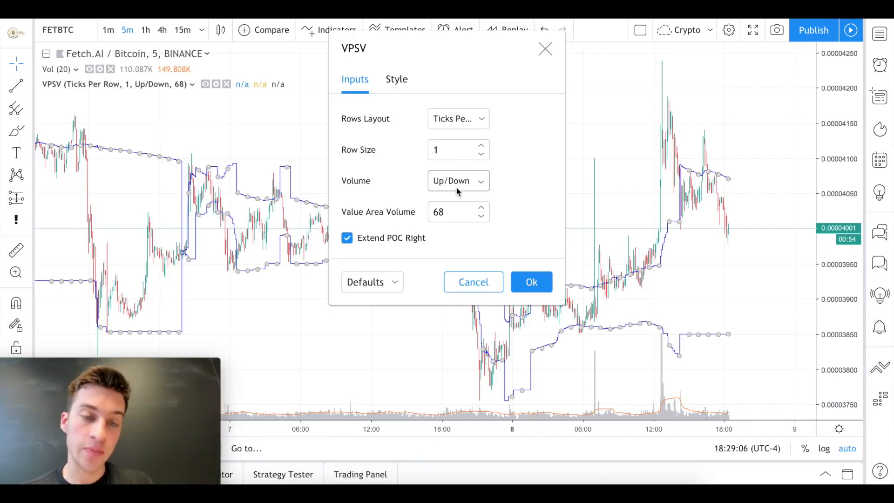
click(394, 281)
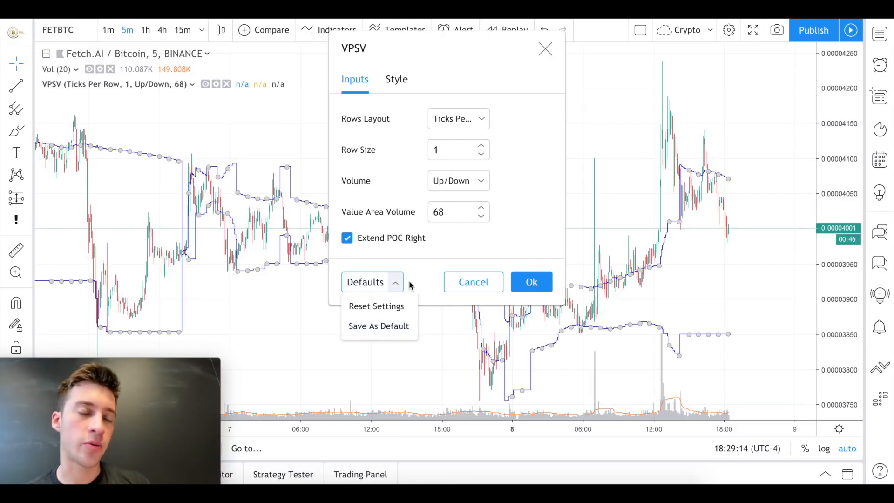
click(429, 165)
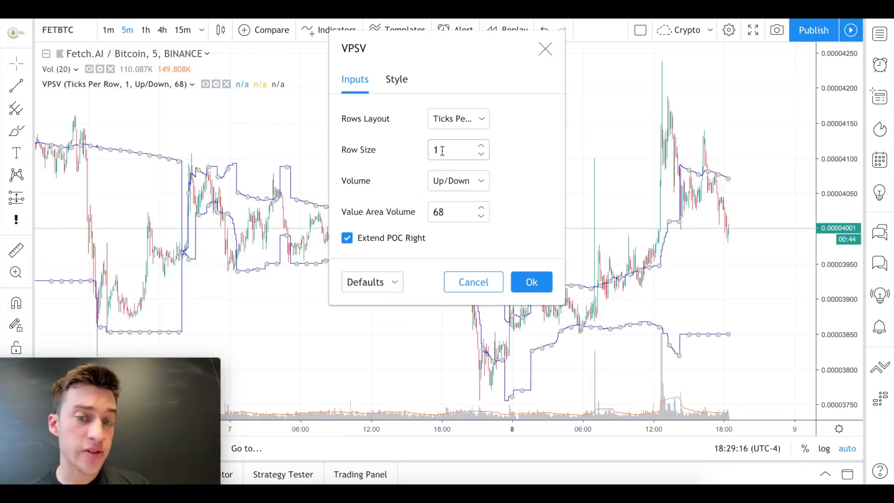
click(457, 120)
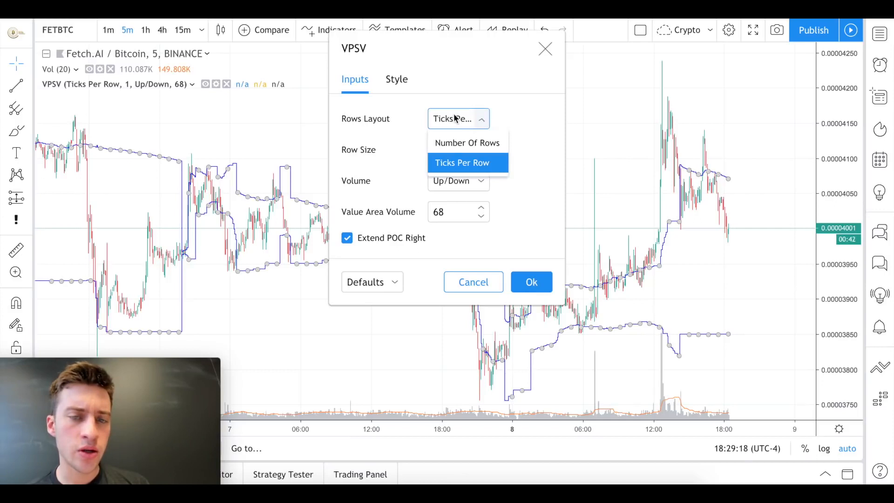
click(445, 162)
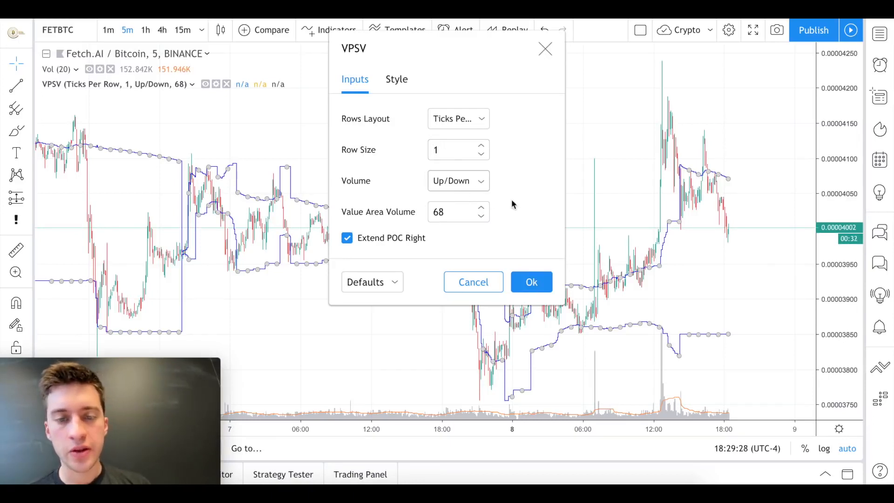
click(549, 53)
scroll(516, 156, down, 5)
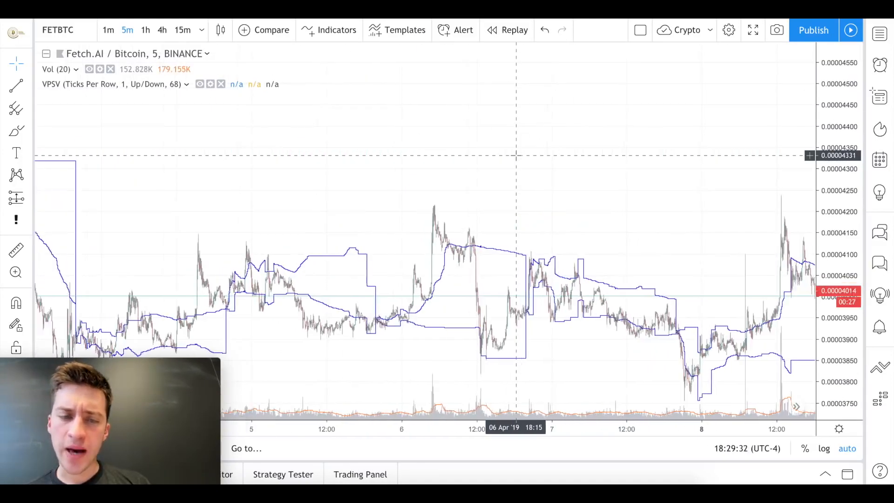
Navigate to the 4 Apr noon candles and measure the rise from the low near 12:05
scroll(516, 155, down, 3)
scroll(516, 155, left, 10)
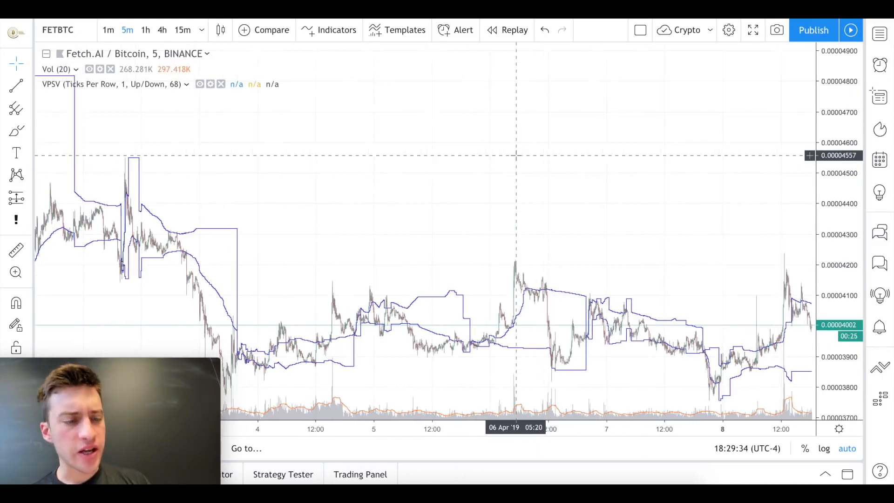
scroll(516, 155, up, 1)
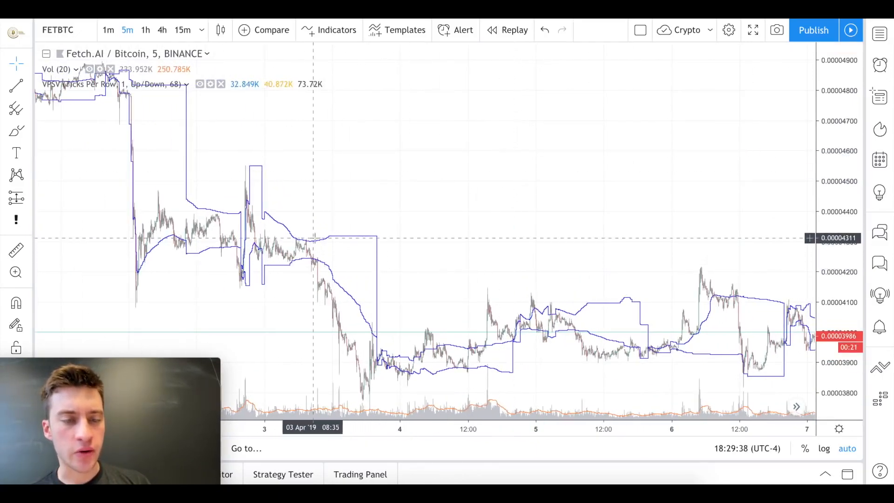
scroll(471, 197, up, 3)
scroll(470, 197, up, 4)
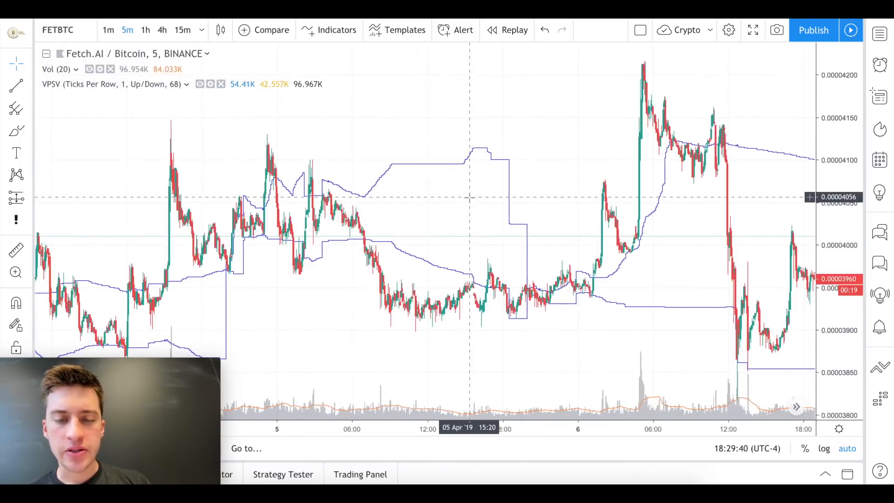
scroll(469, 198, left, 5)
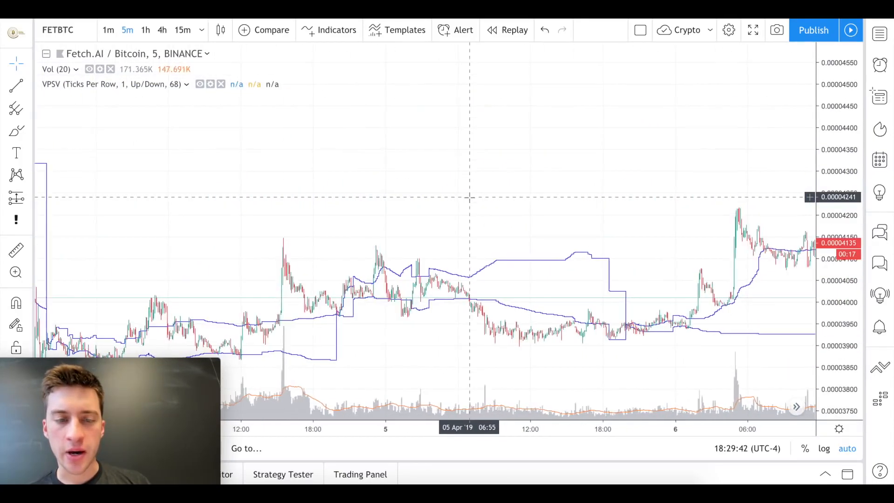
scroll(470, 198, up, 2)
scroll(470, 198, left, 5)
scroll(470, 197, up, 3)
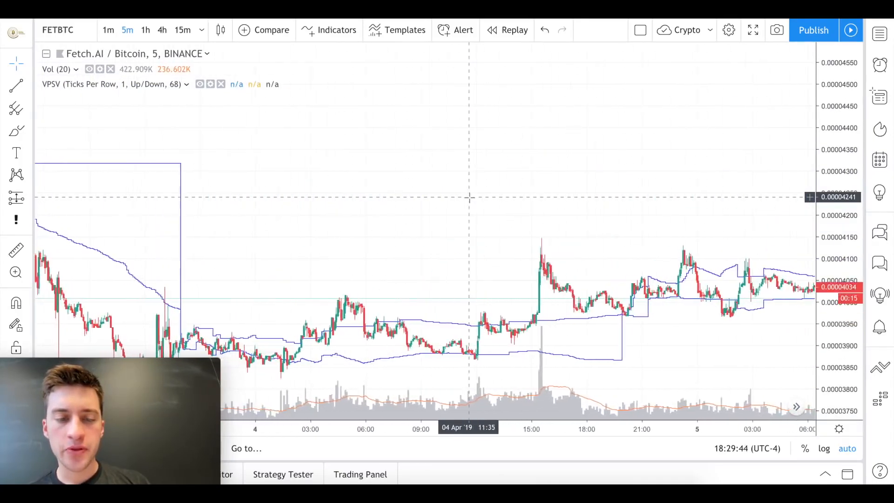
scroll(470, 198, left, 3)
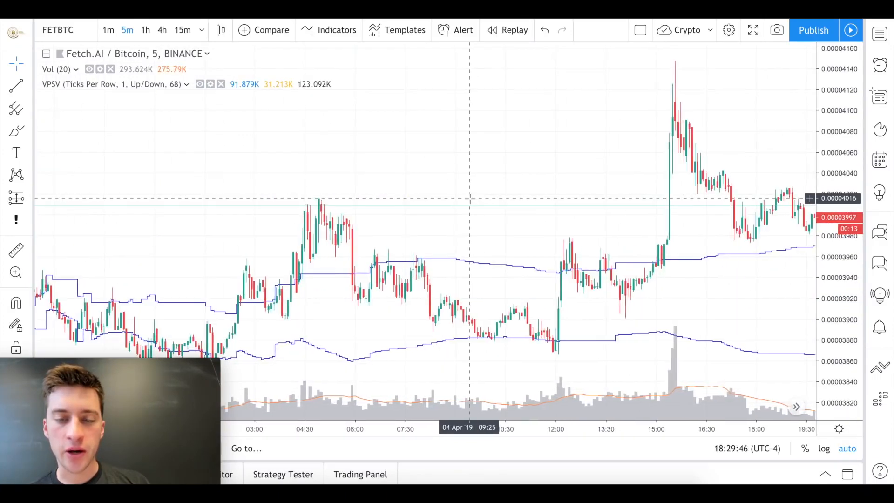
scroll(470, 197, up, 2)
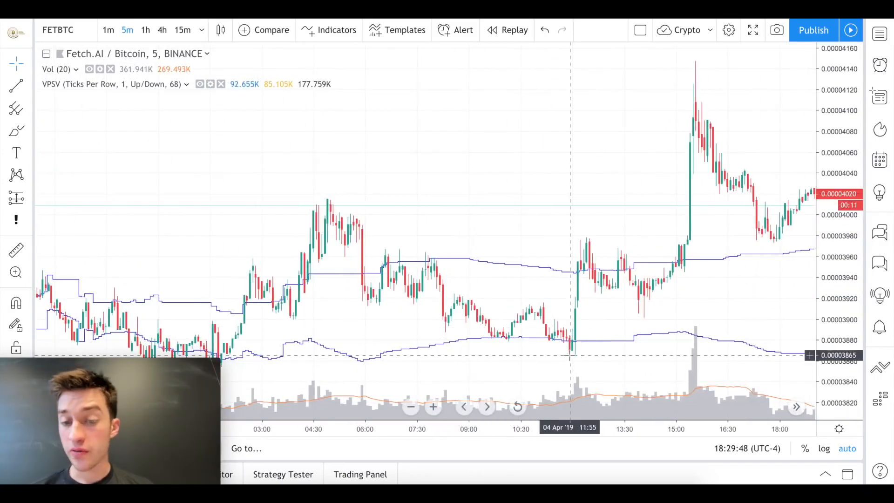
shift+click(577, 341)
drag(577, 342, 579, 252)
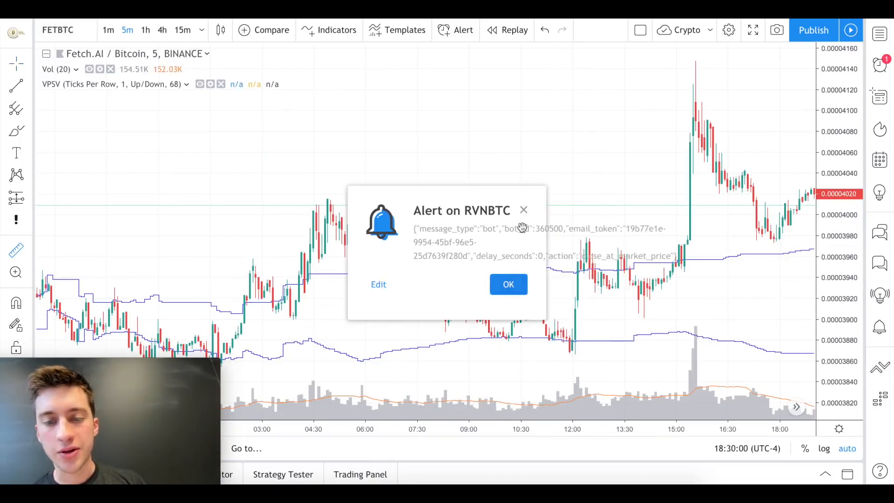
Dismiss the RVNBTC alert and measure the move from the 4 Apr crossing candle
click(526, 285)
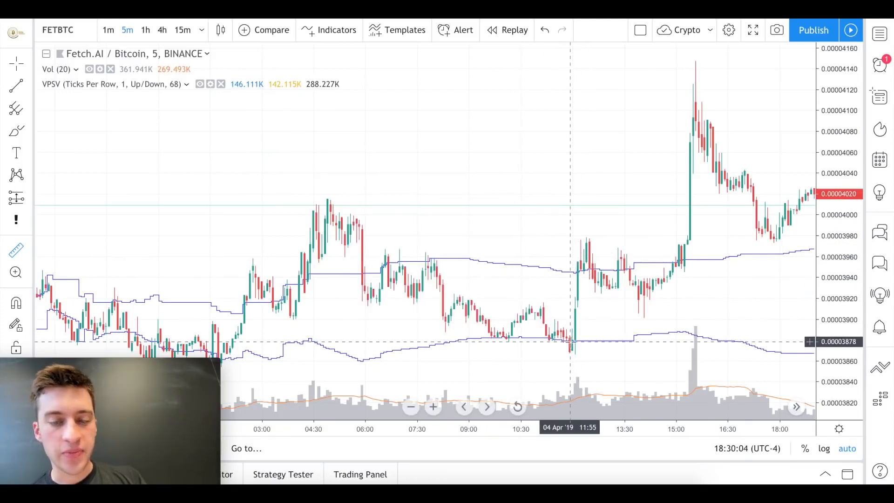
shift+click(571, 342)
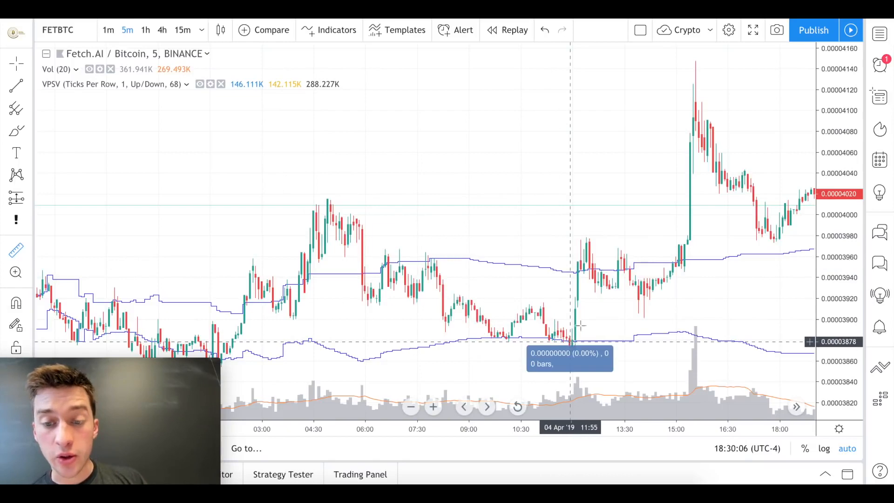
click(602, 274)
scroll(602, 275, right, 5)
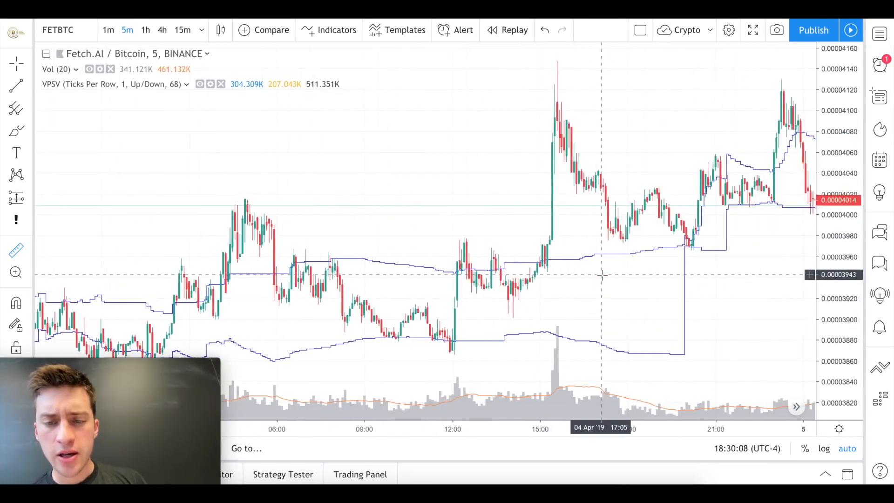
scroll(602, 275, right, 10)
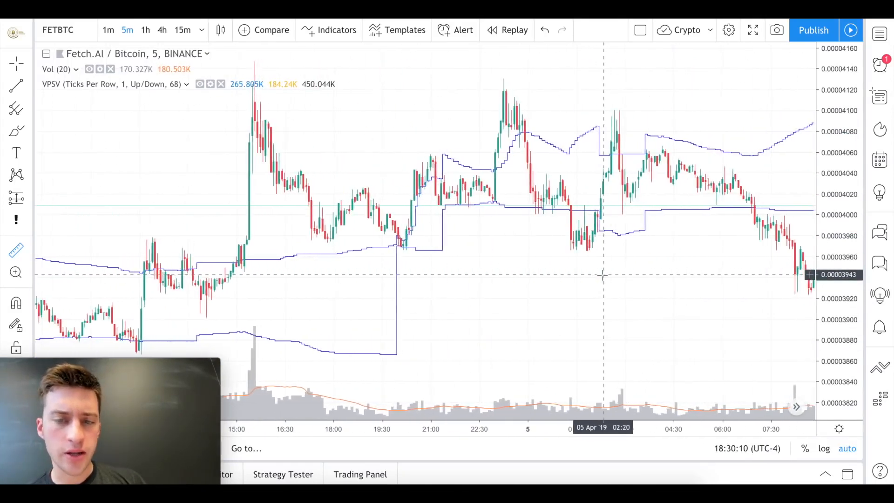
scroll(603, 275, up, 5)
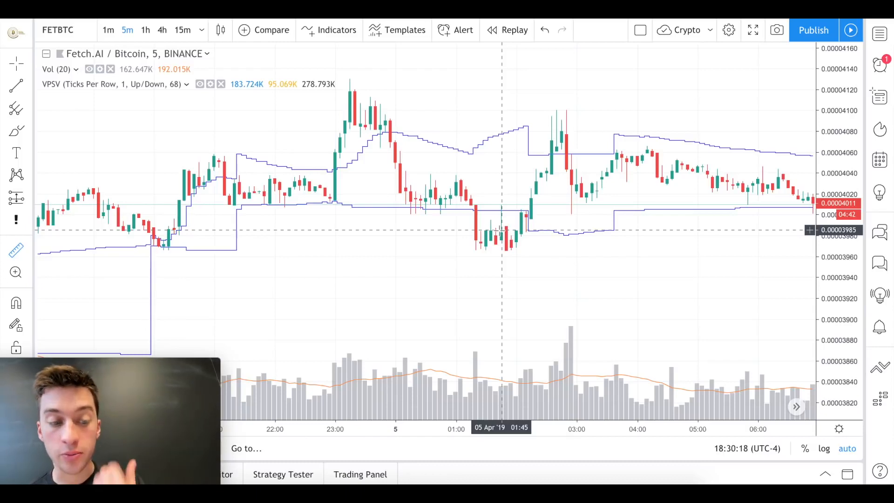
Measure the 5 Apr rise after price crosses the VPSV line, then scroll onward
click(527, 212)
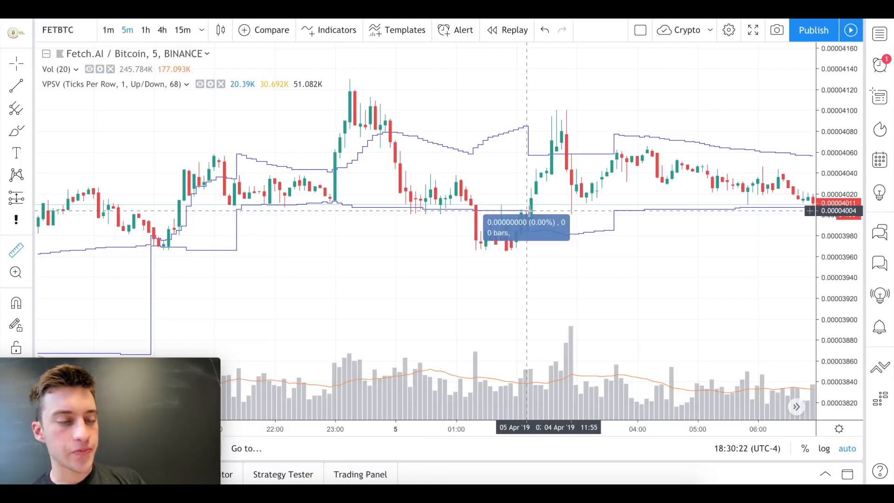
click(528, 211)
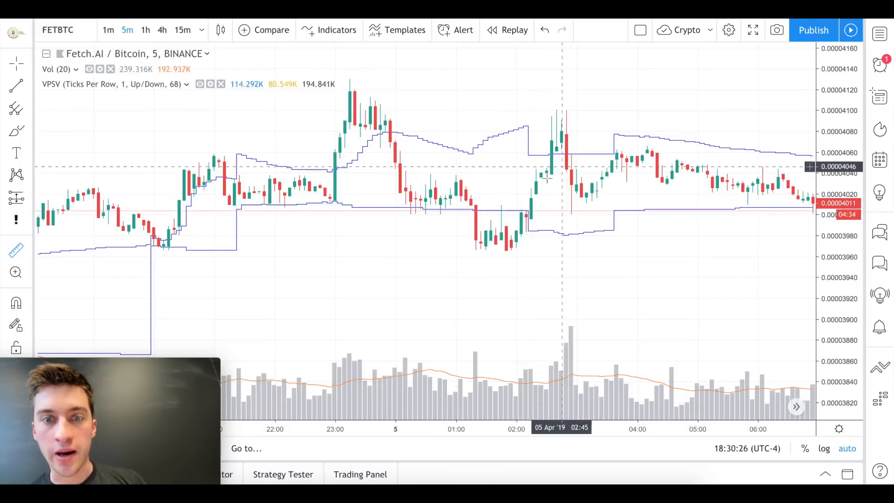
click(528, 214)
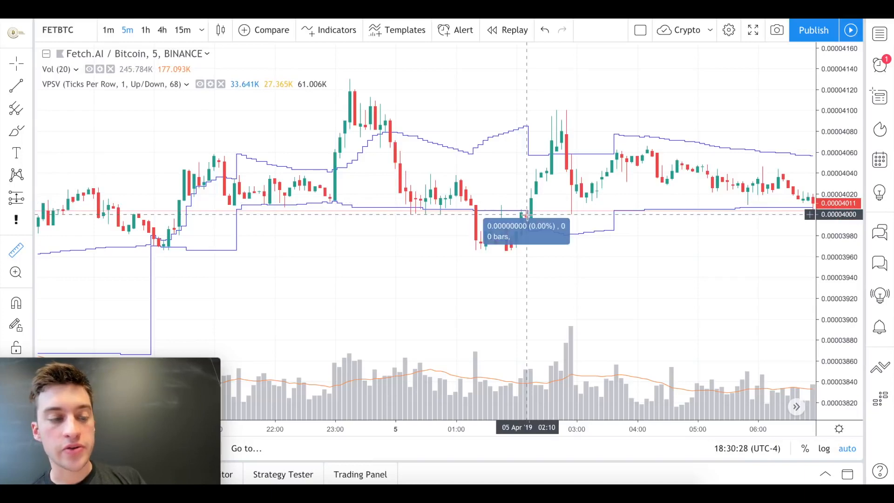
click(574, 153)
scroll(573, 152, down, 6)
scroll(574, 152, right, 8)
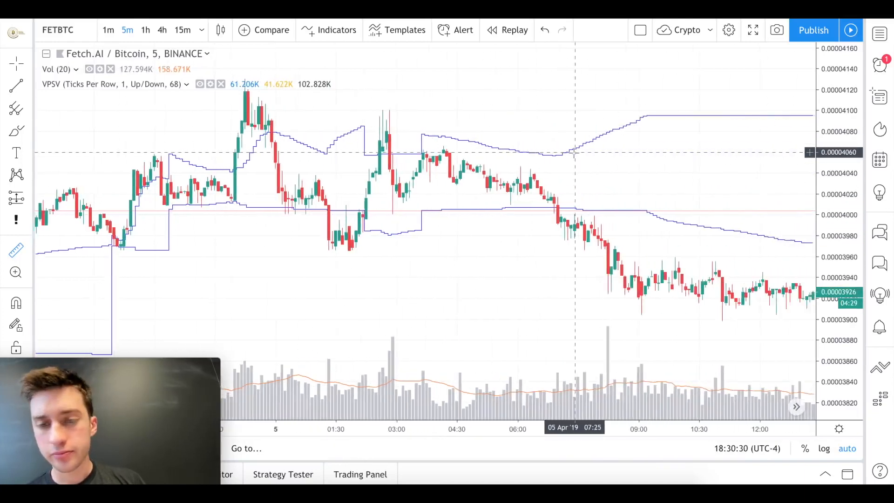
scroll(574, 153, down, 1)
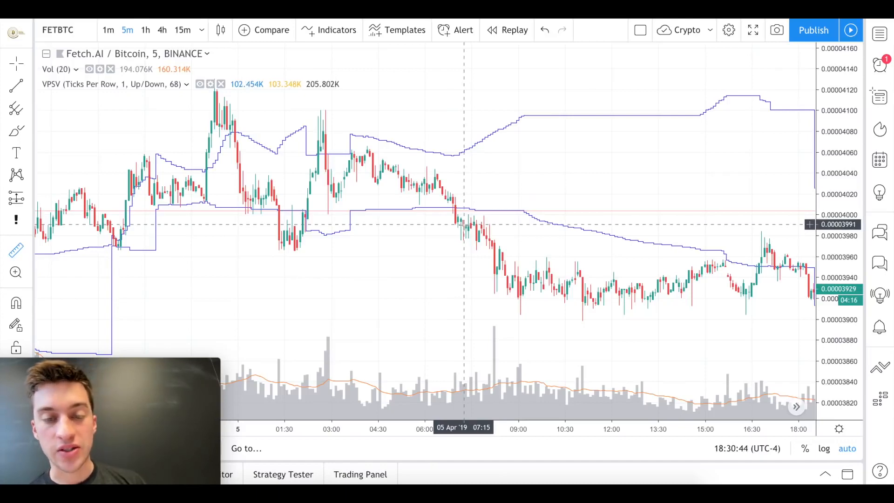
scroll(688, 292, right, 3)
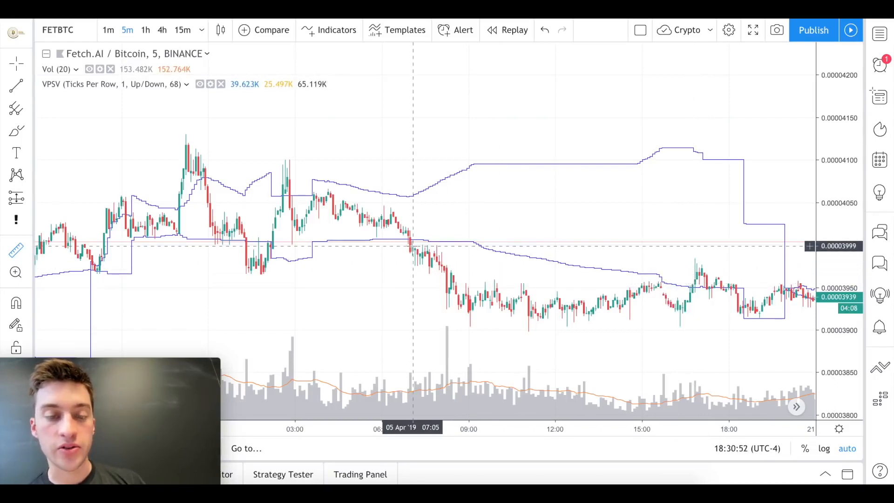
scroll(688, 281, down, 4)
scroll(689, 280, right, 5)
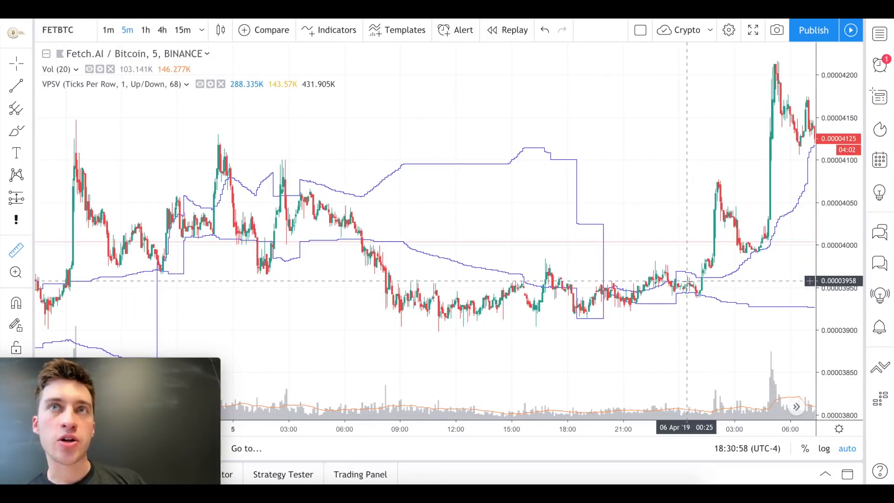
scroll(687, 280, down, 2)
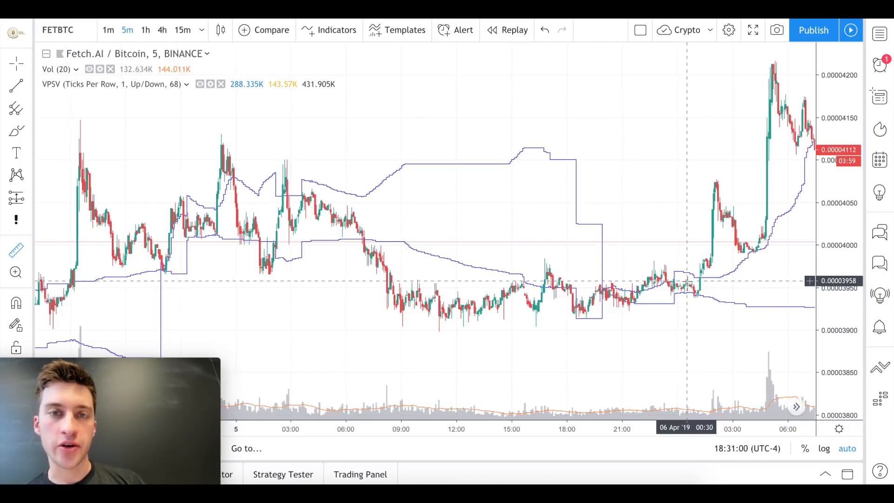
scroll(687, 281, right, 5)
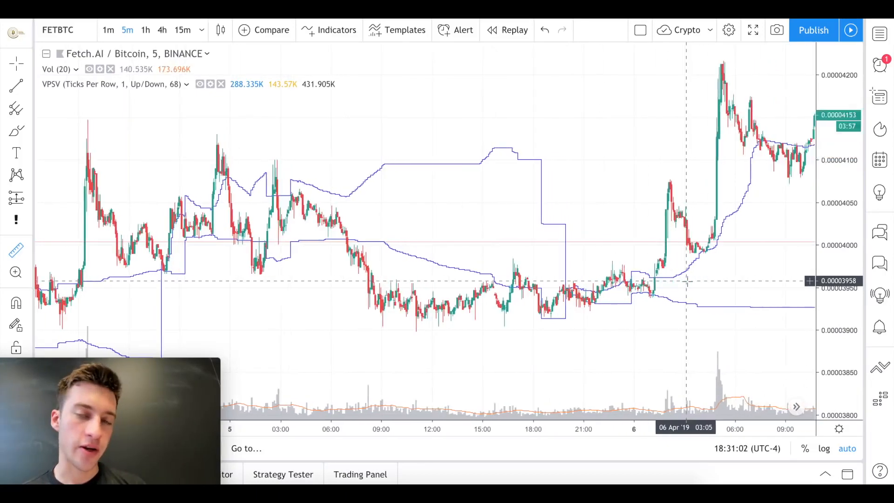
scroll(687, 281, up, 5)
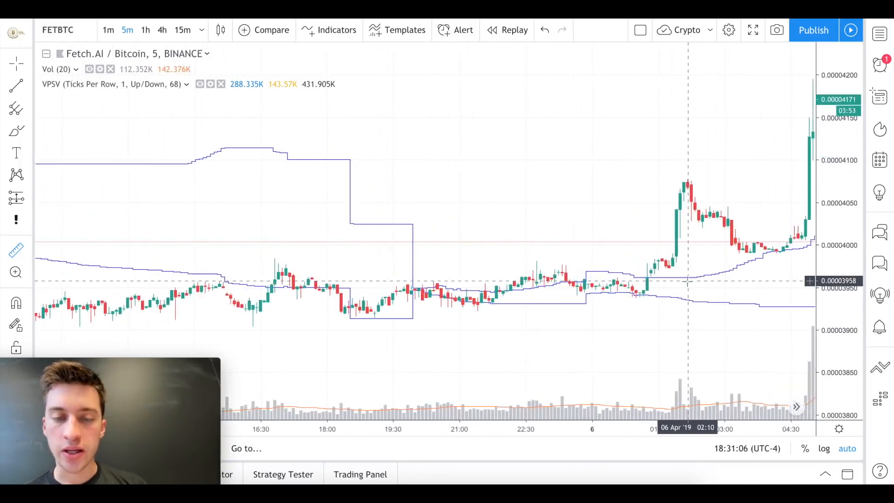
scroll(680, 284, up, 3)
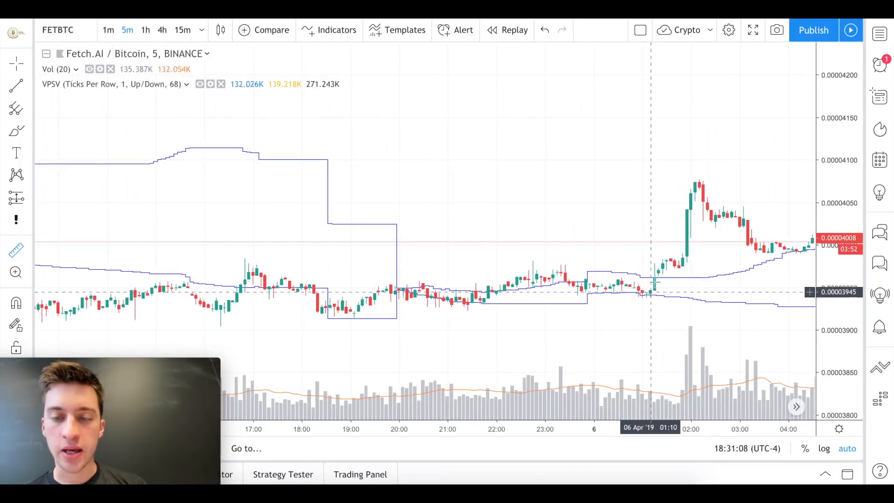
scroll(649, 286, down, 3)
scroll(611, 272, right, 1)
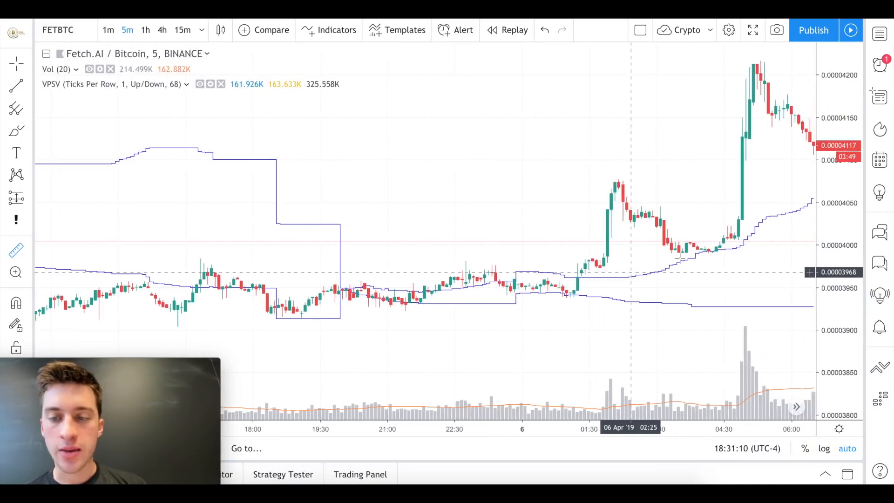
scroll(706, 250, right, 5)
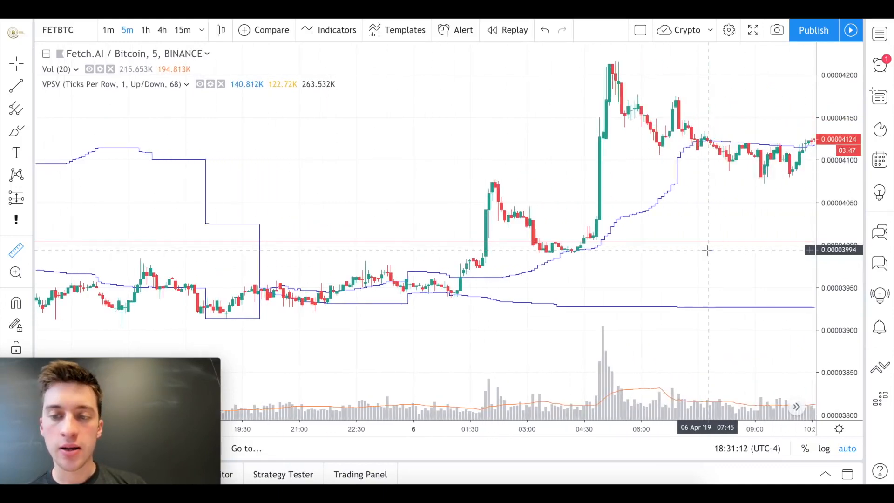
scroll(662, 145, down, 2)
scroll(662, 145, up, 4)
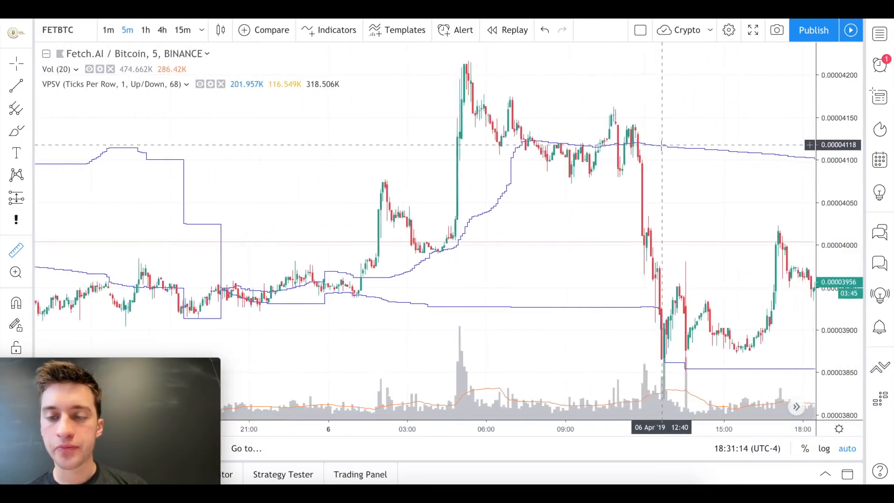
scroll(662, 146, up, 1)
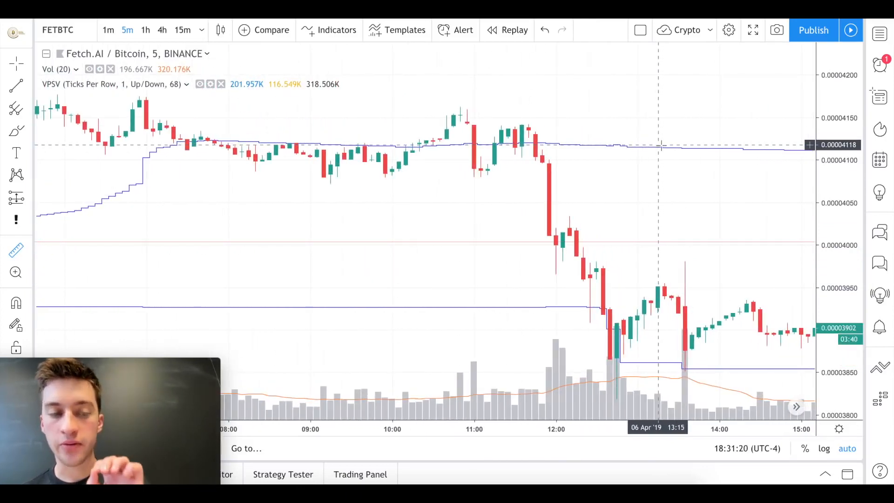
scroll(662, 146, up, 3)
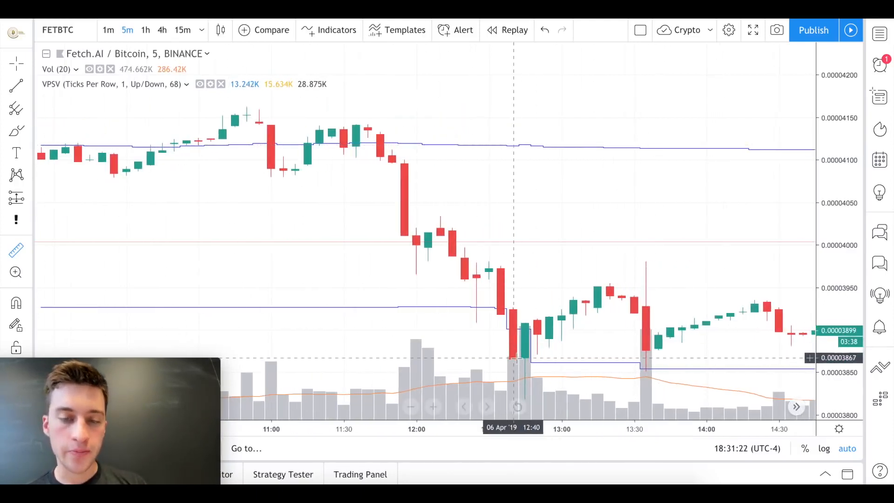
click(538, 326)
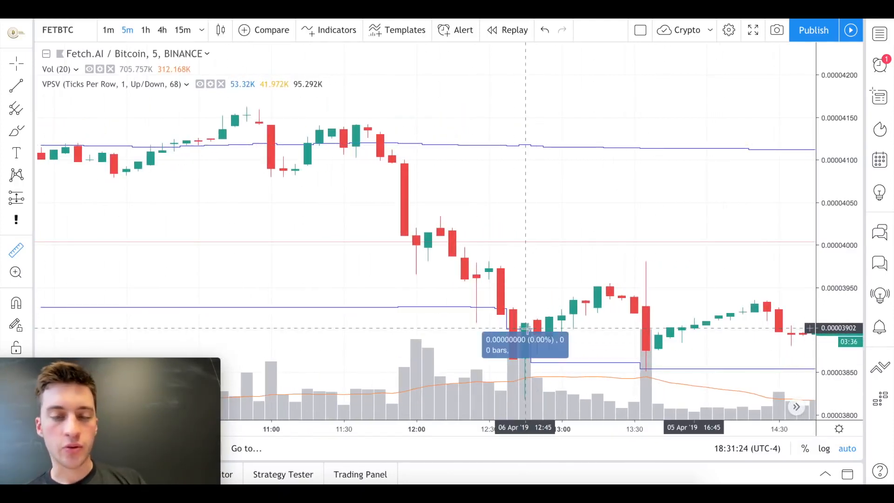
scroll(529, 327, down, 2)
scroll(527, 329, down, 4)
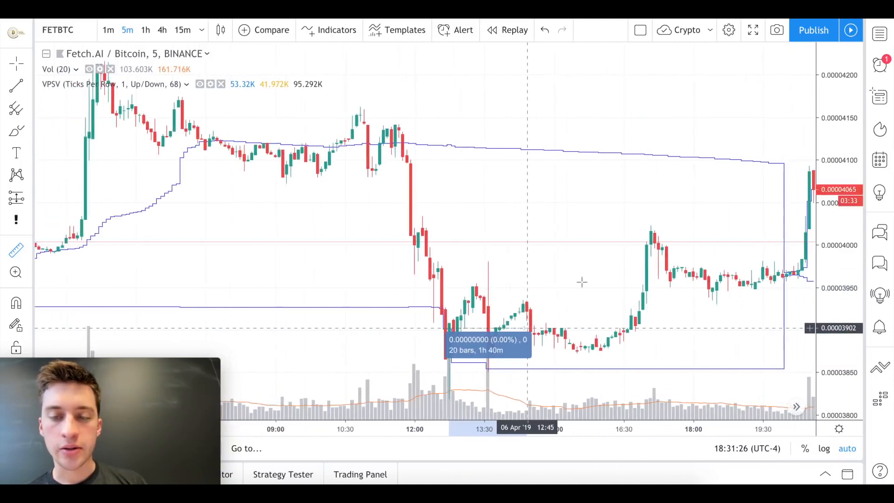
scroll(659, 232, down, 2)
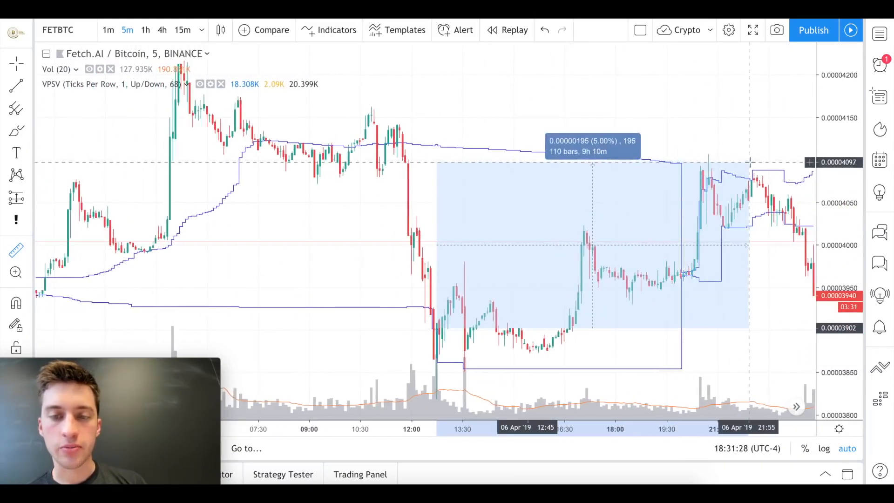
click(750, 162)
scroll(750, 162, down, 2)
scroll(751, 162, down, 3)
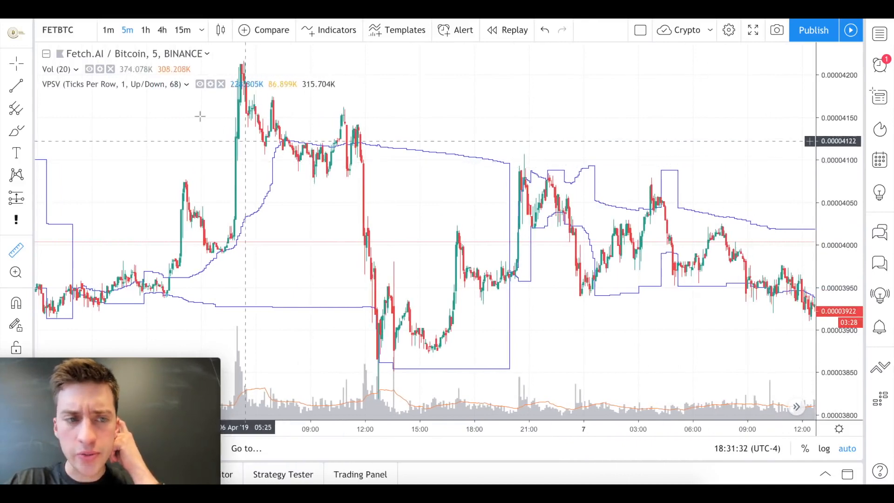
Start a VPSV alert: FETBTC Crossing Up the VPSV Developing VA line, Once Per Bar Close
right_click(181, 85)
click(200, 93)
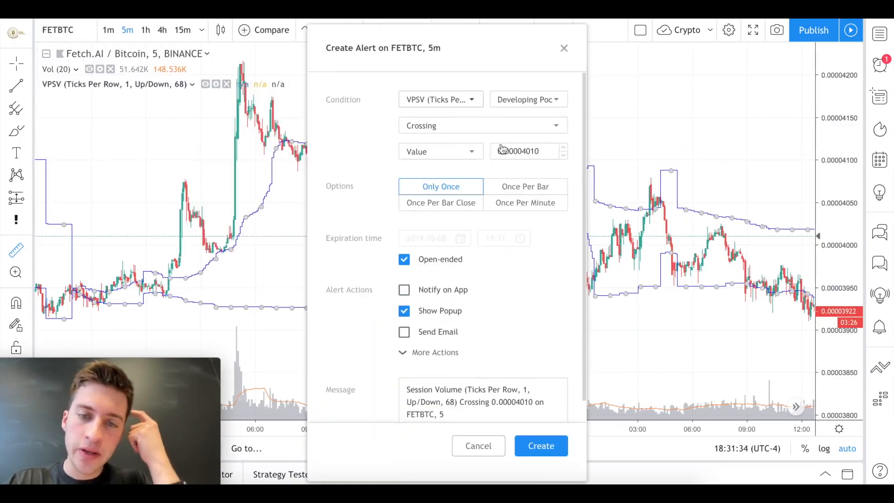
click(456, 103)
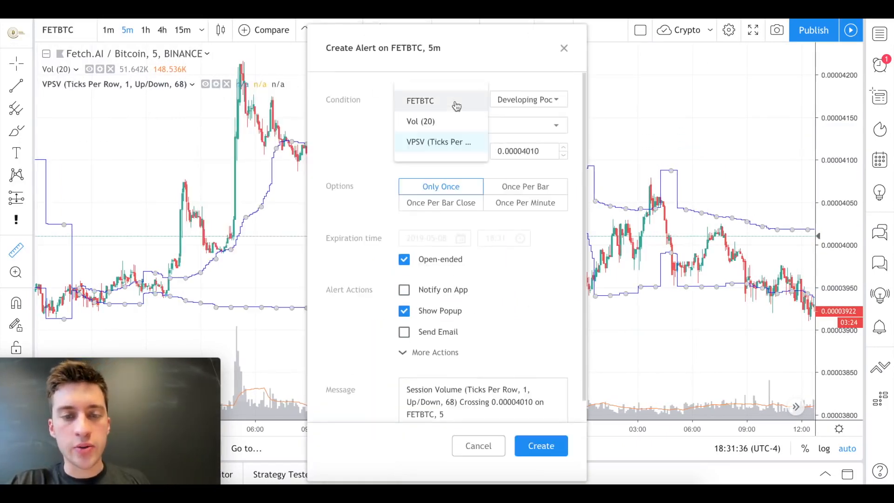
click(456, 104)
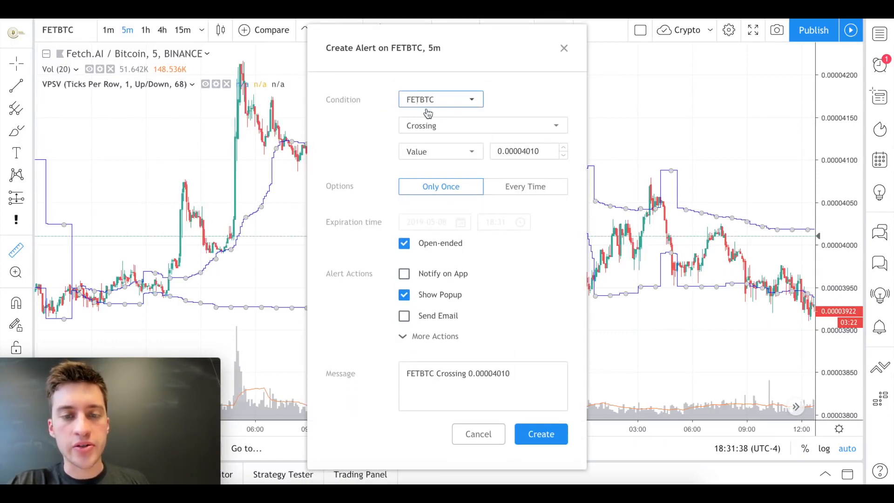
click(430, 126)
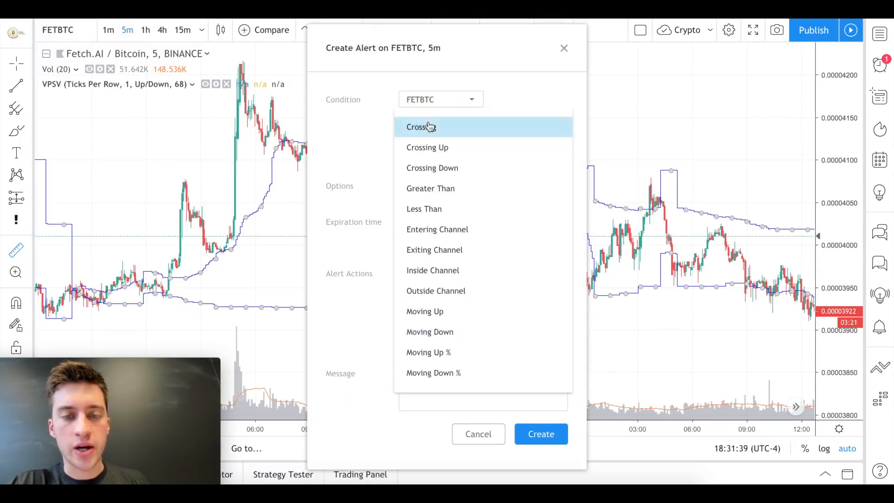
click(441, 153)
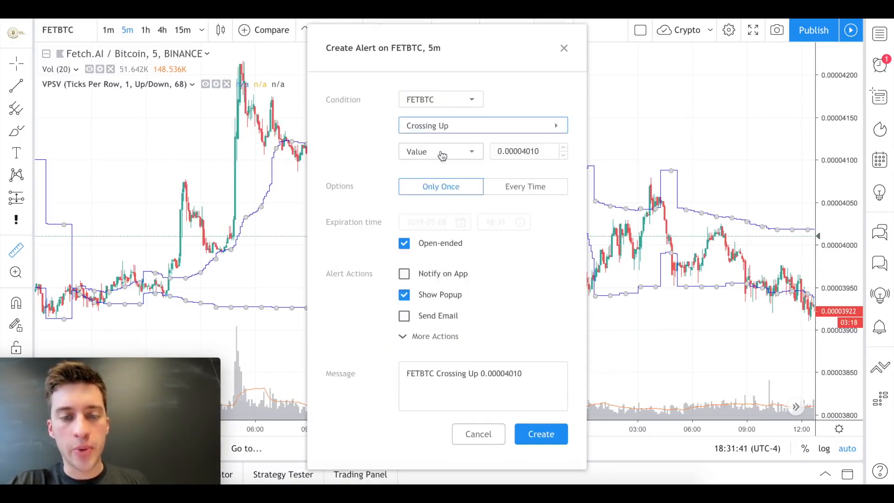
click(471, 155)
click(456, 194)
click(550, 155)
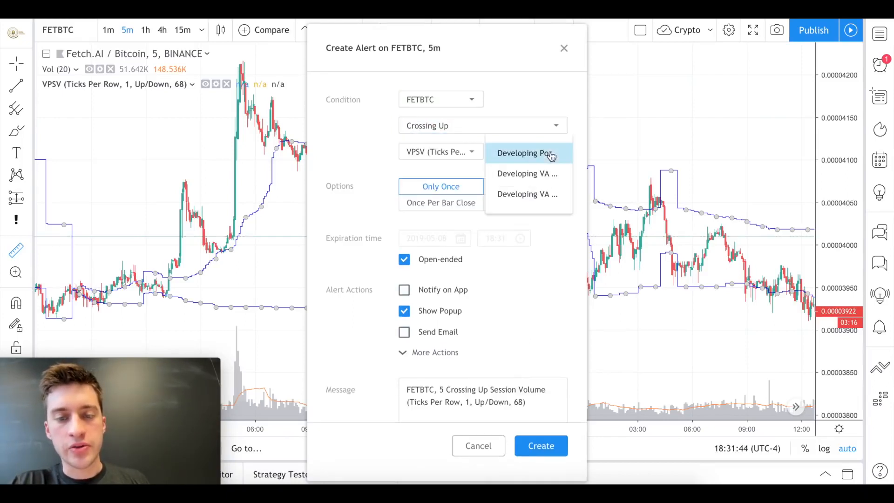
click(543, 195)
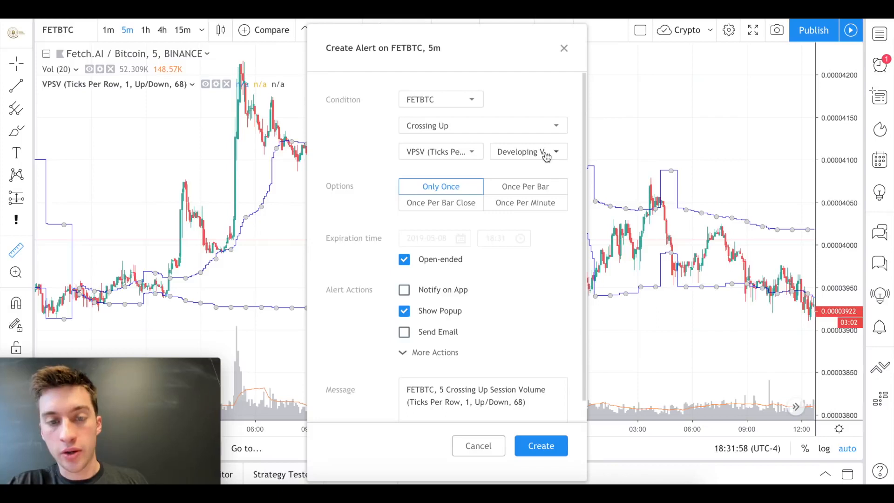
click(466, 202)
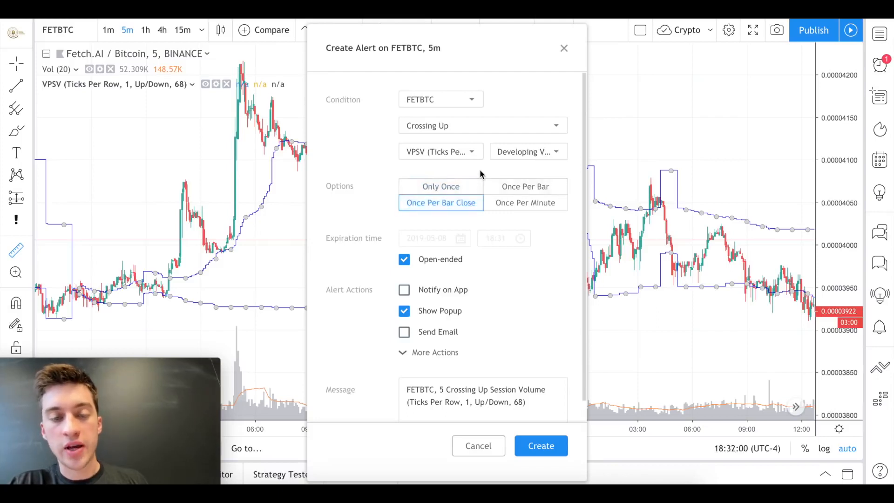
Replace the alert message with the 3Commas deal-start JSON and create the alert
click(438, 352)
scroll(439, 353, down, 2)
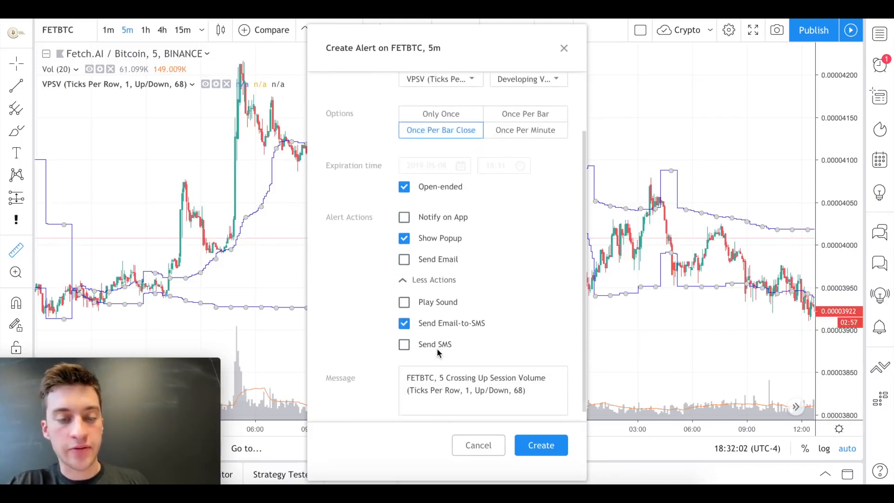
scroll(459, 321, down, 1)
key(ctrl+a)
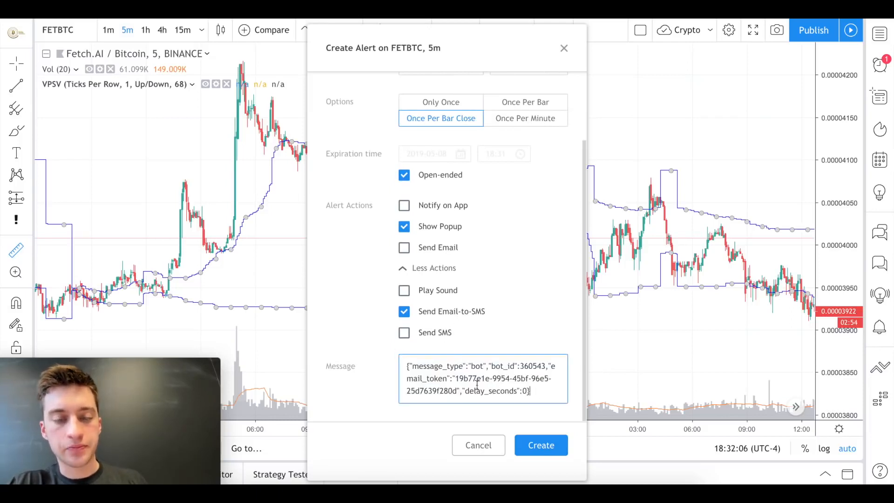
scroll(375, 345, up, 4)
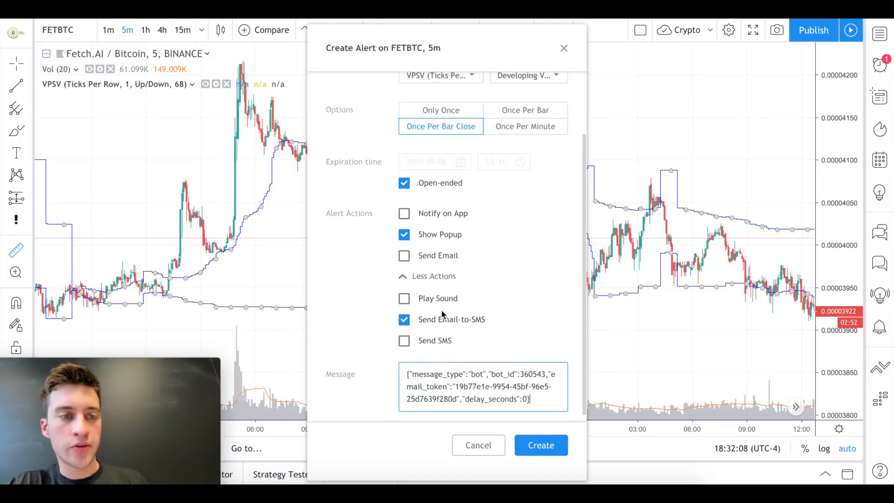
scroll(442, 315, up, 3)
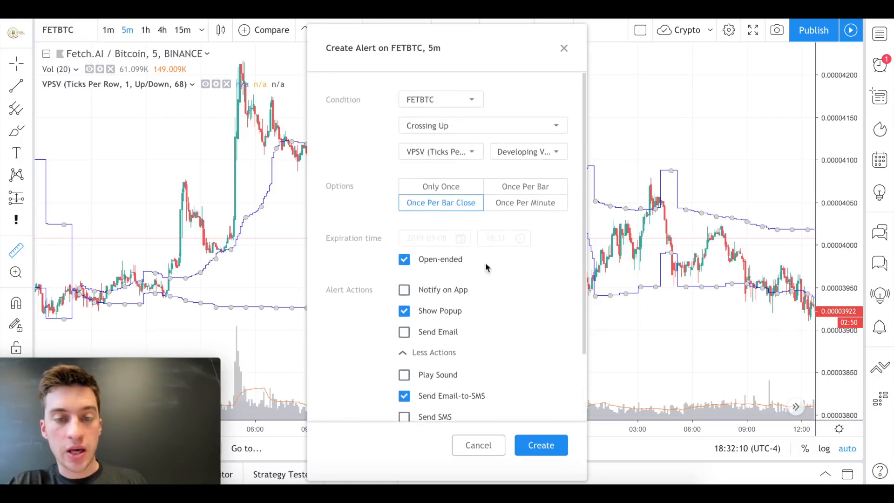
click(540, 445)
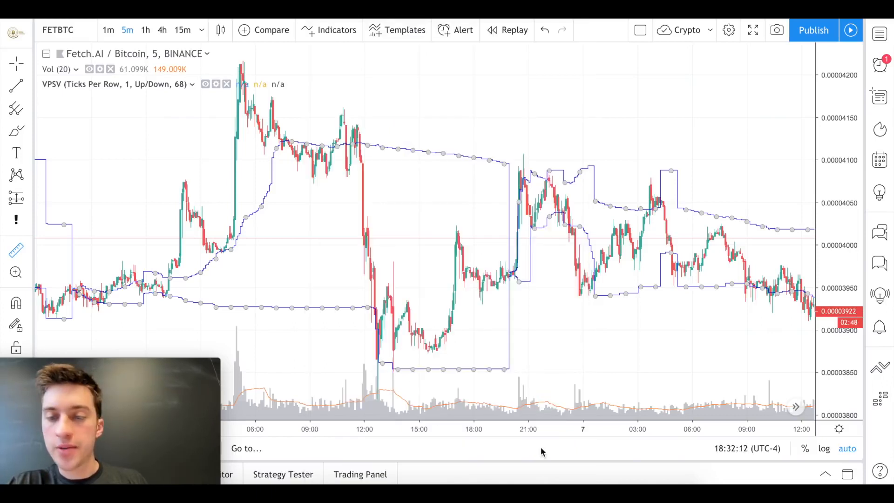
Review the new FETBTC alert's VPSV line in Manage Alerts and close it unchanged
click(880, 65)
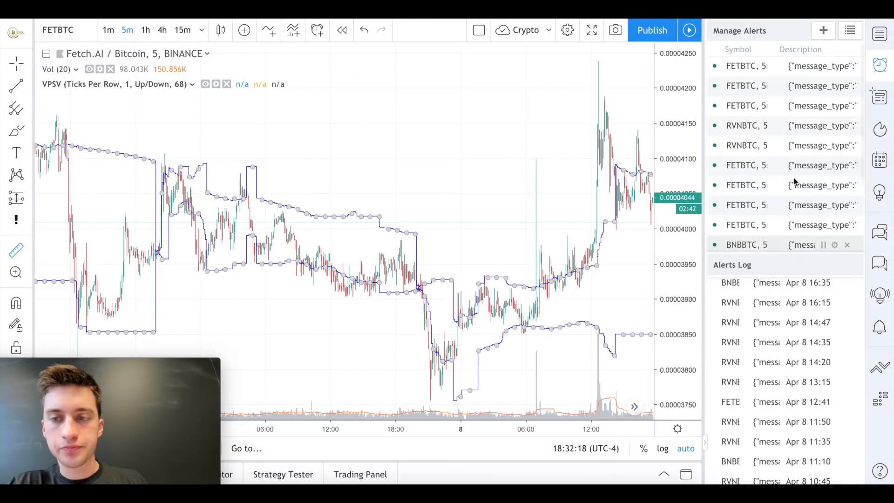
click(836, 67)
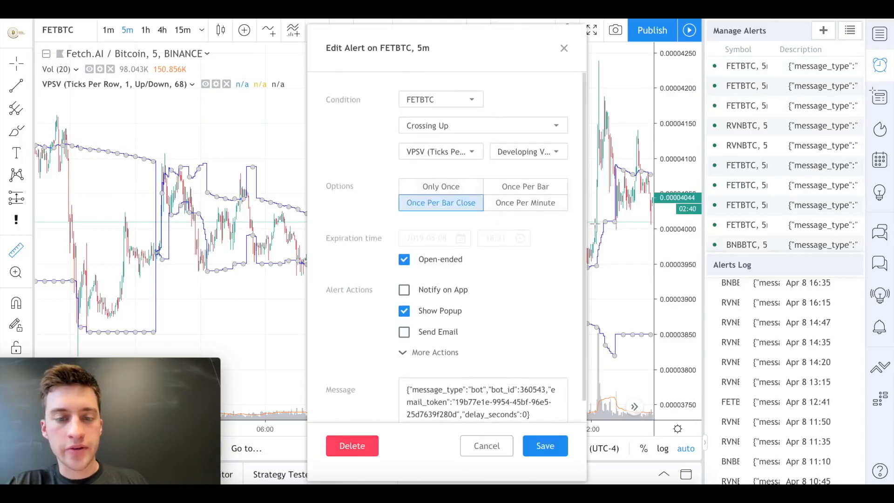
scroll(557, 286, down, 1)
scroll(557, 289, up, 1)
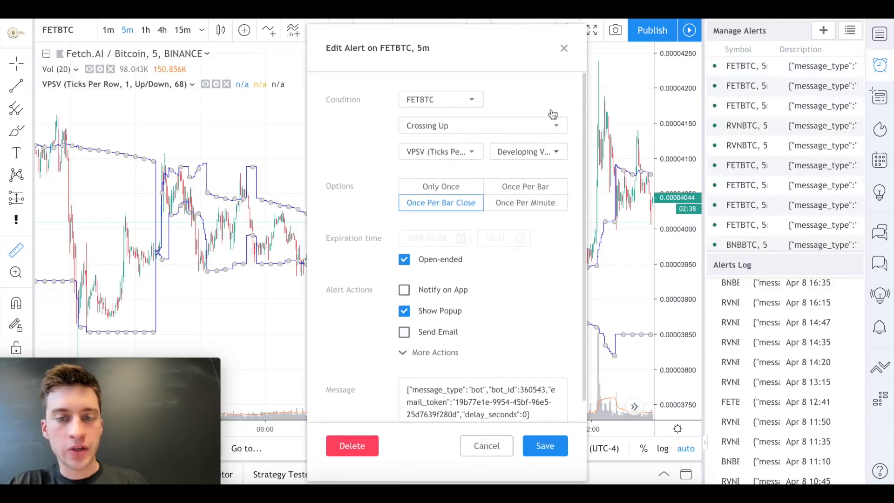
click(558, 157)
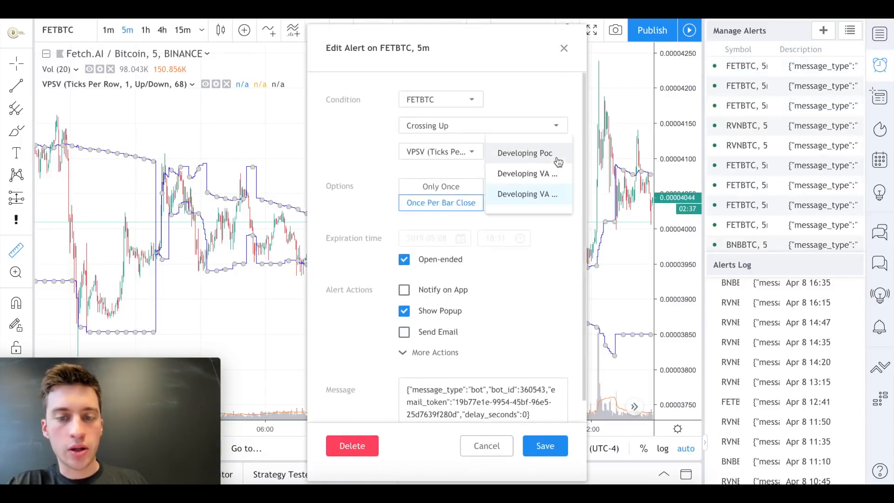
click(564, 48)
Copy the bot's close-at-market-price message from the 3Commas bot page
scroll(545, 149, right, 5)
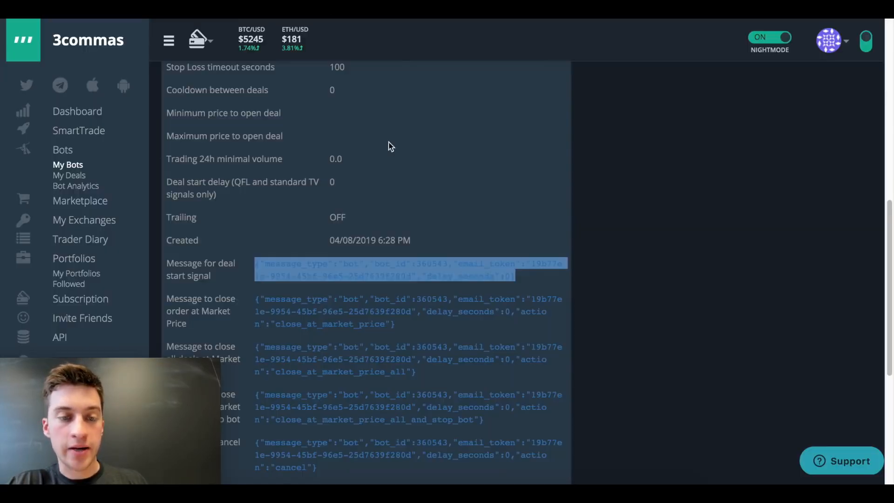
scroll(392, 146, down, 2)
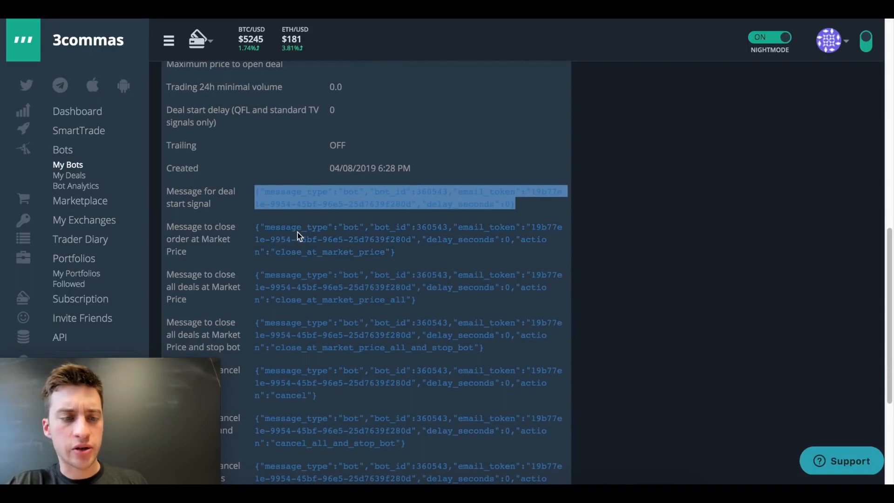
right_click(320, 238)
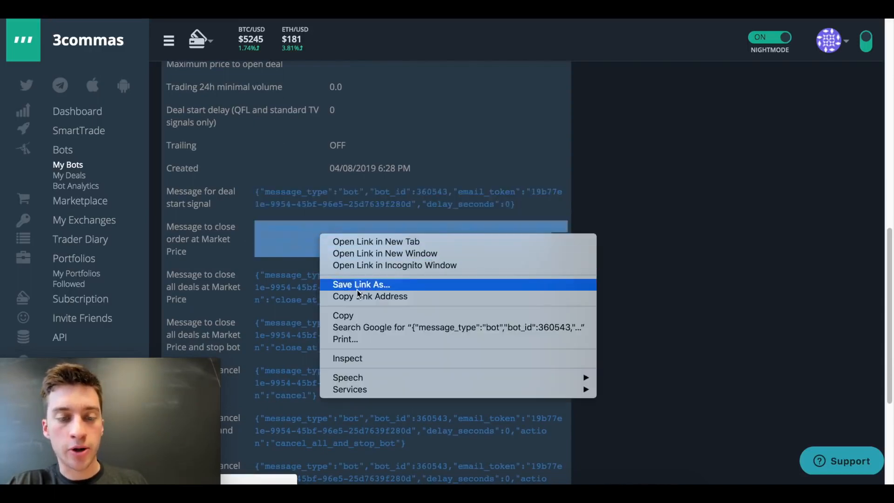
click(357, 316)
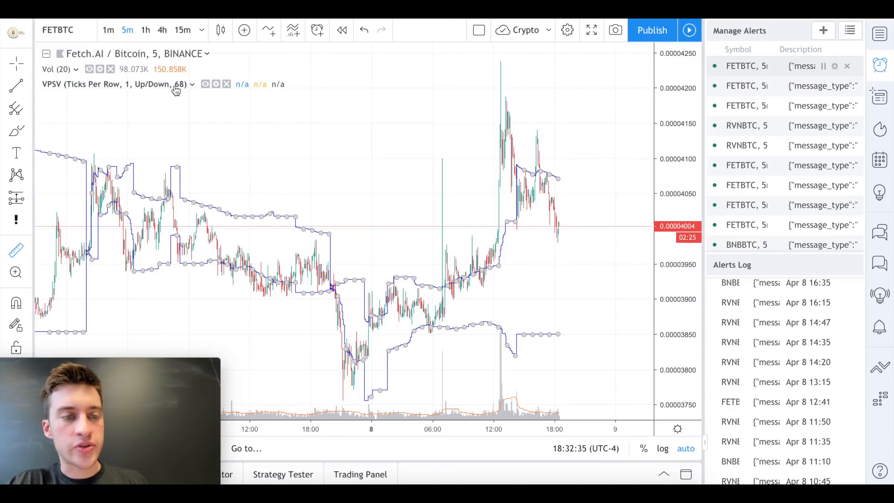
Start another VPSV alert: FETBTC Crossing Down the second Developing VA line, Once Per Bar Close
right_click(186, 95)
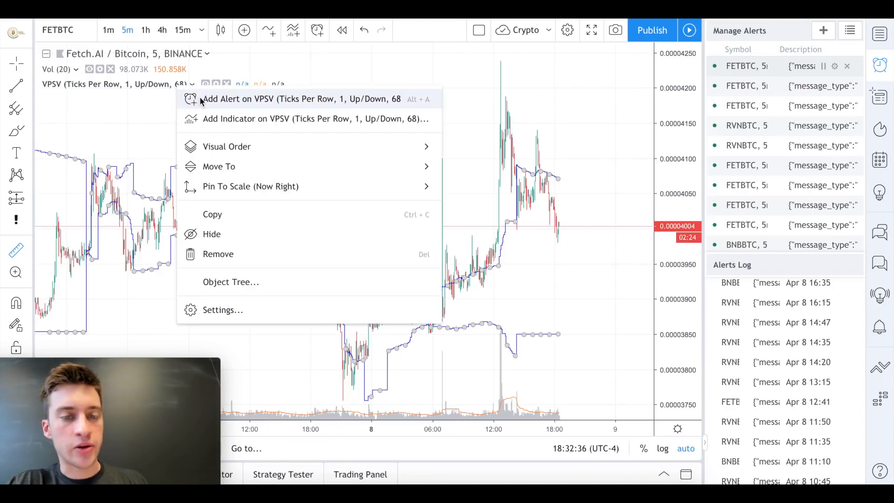
click(199, 97)
click(454, 102)
click(455, 102)
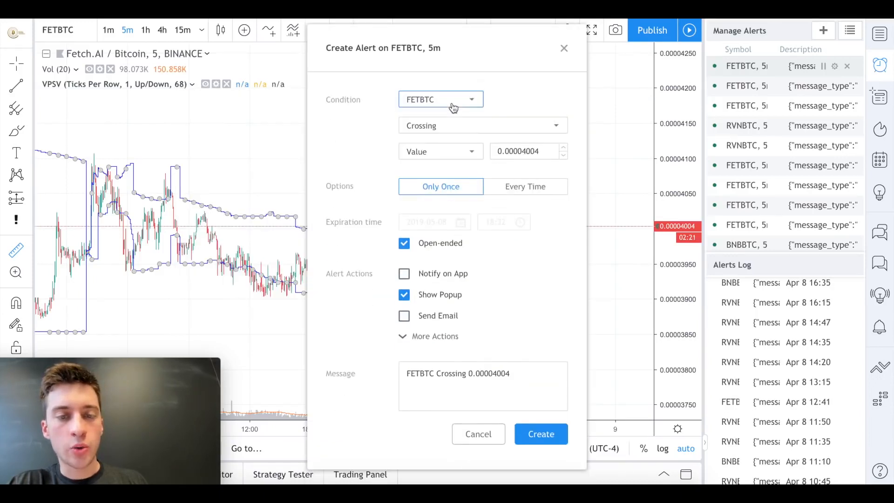
click(459, 126)
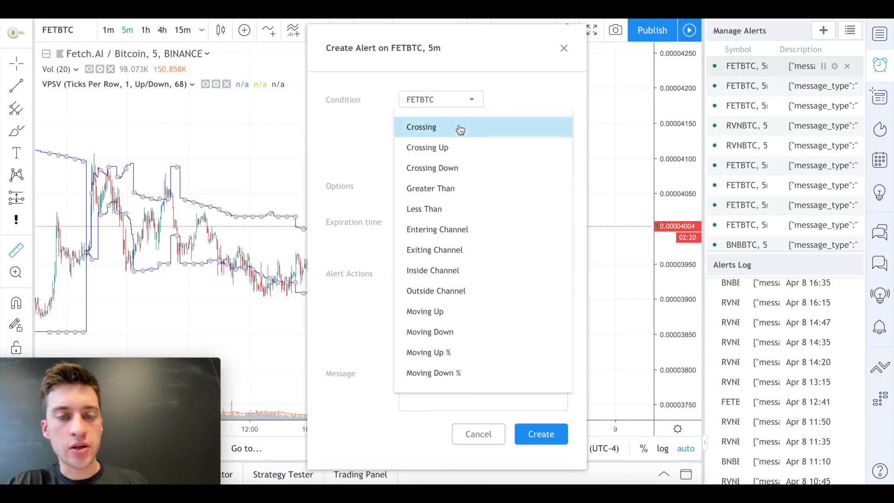
click(460, 169)
click(461, 157)
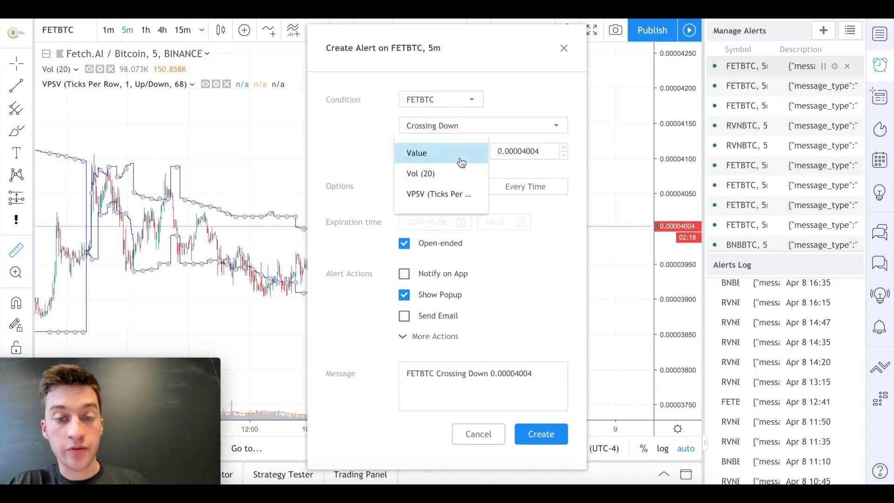
click(459, 193)
click(519, 153)
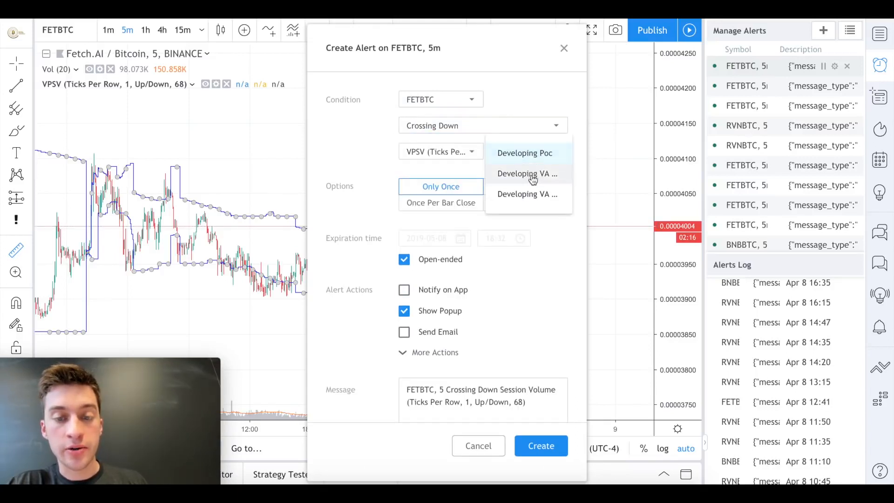
click(531, 175)
click(480, 205)
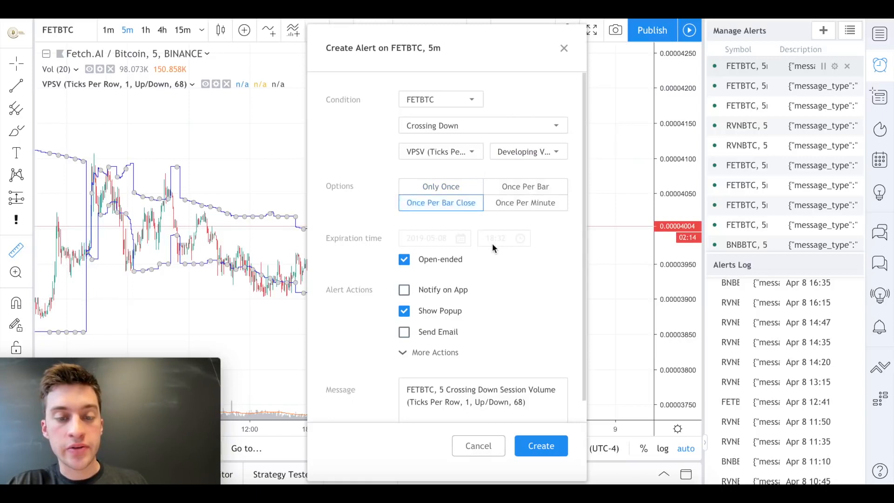
Paste the close_at_market_price JSON into the alert message and create the alert
scroll(492, 243, down, 1)
click(496, 376)
key(ctrl+a)
key(ctrl+v)
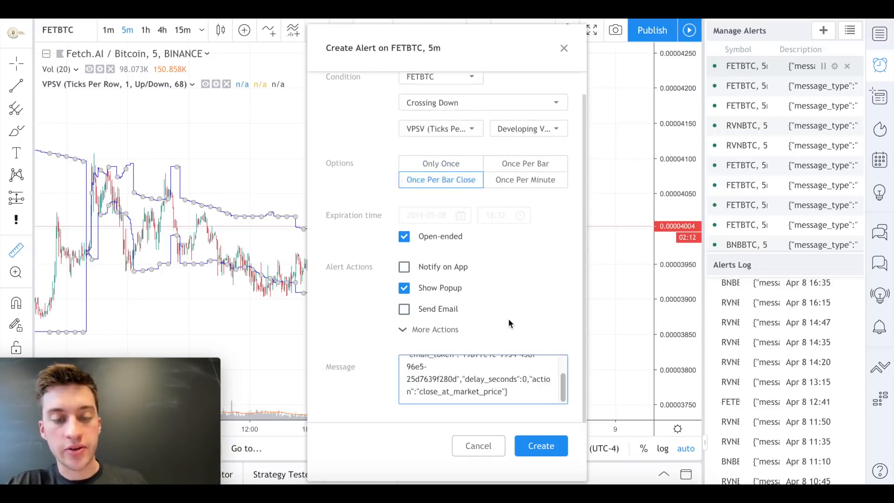
click(525, 317)
click(427, 330)
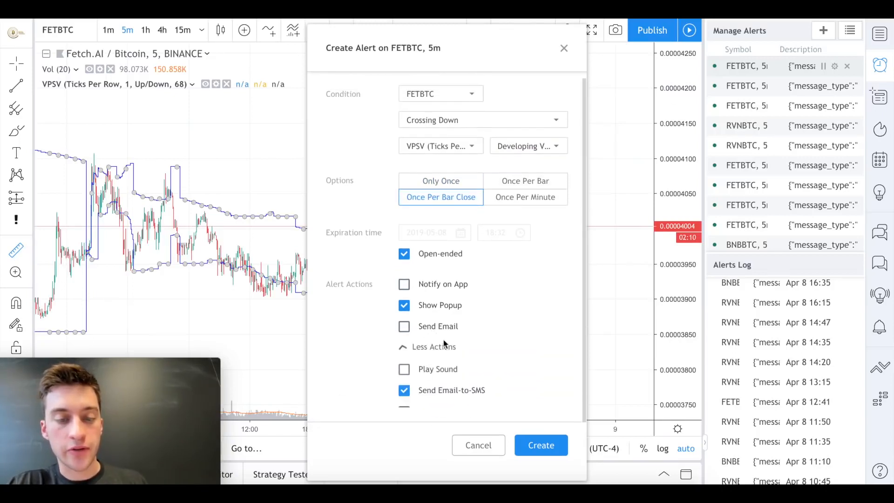
click(437, 350)
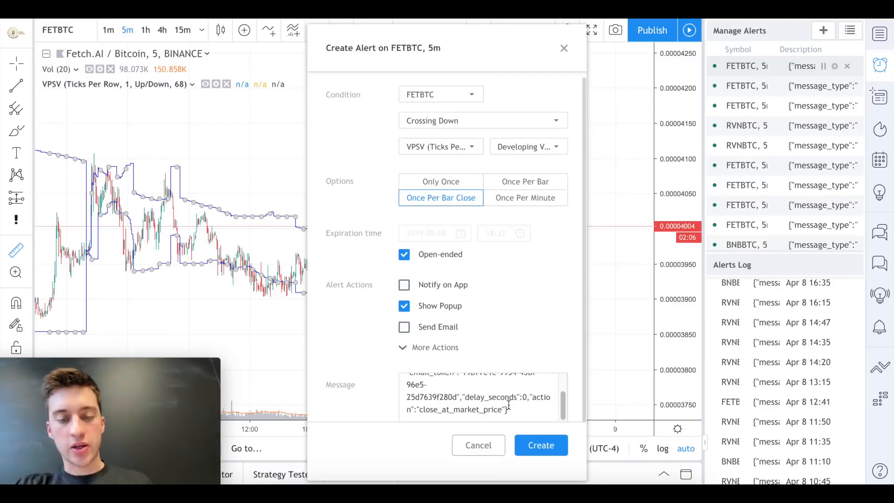
click(540, 444)
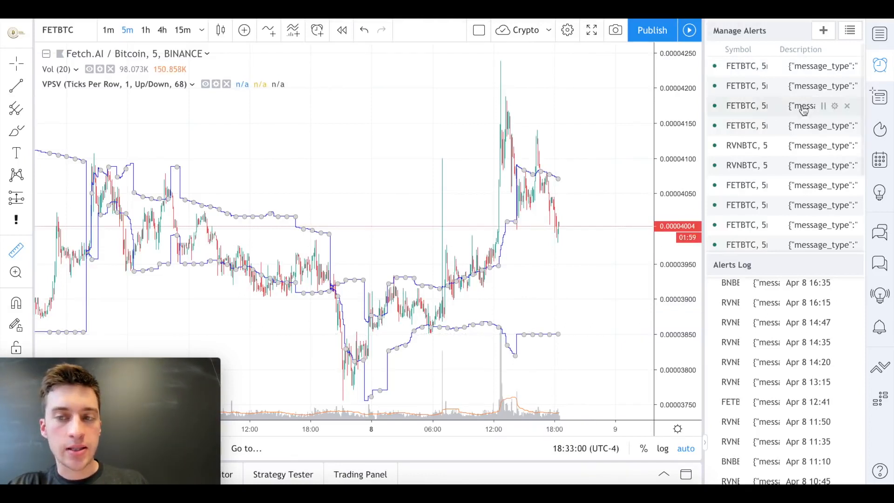
Verify the newest FETBTC alert carries the close-at-market message, then close the alerts panel
click(834, 66)
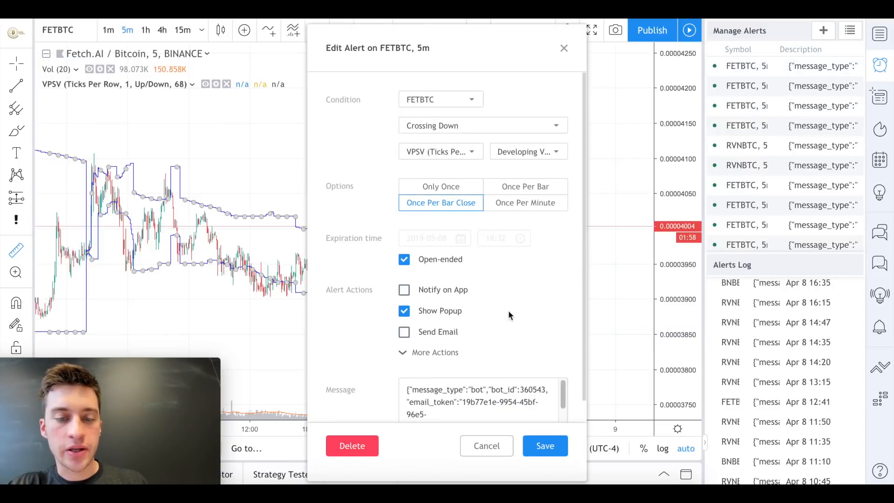
scroll(506, 370, down, 1)
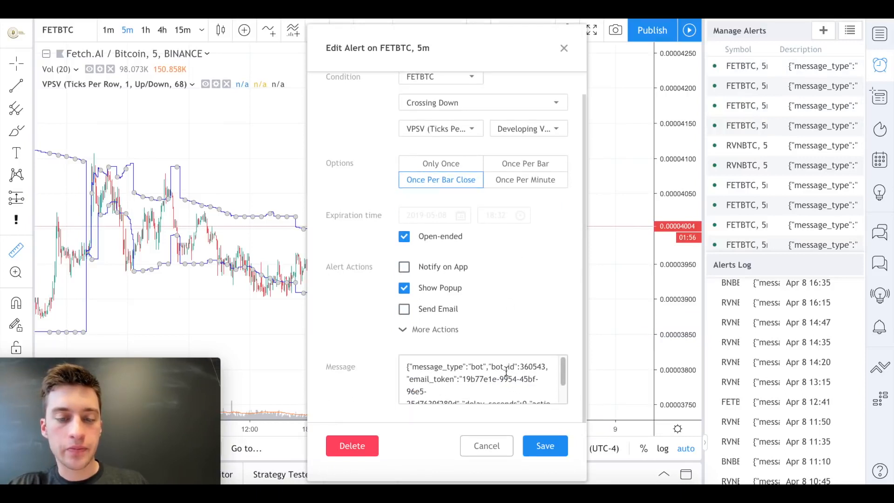
drag(565, 368, 564, 388)
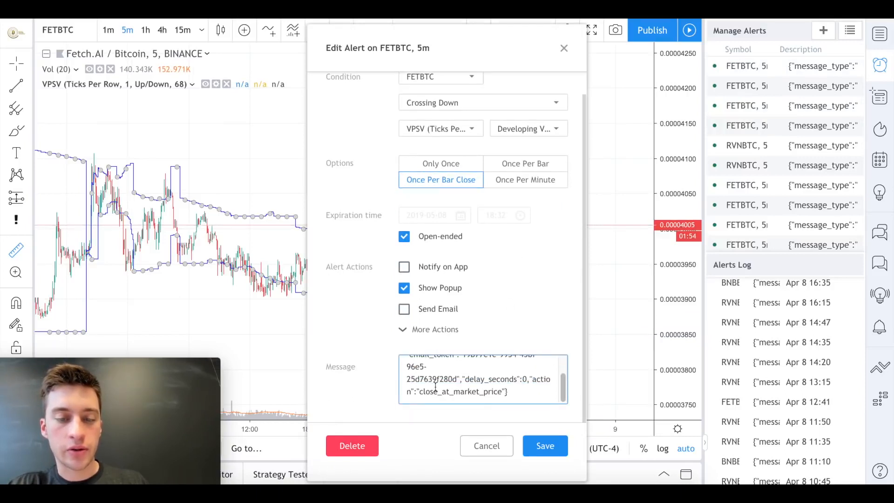
click(486, 446)
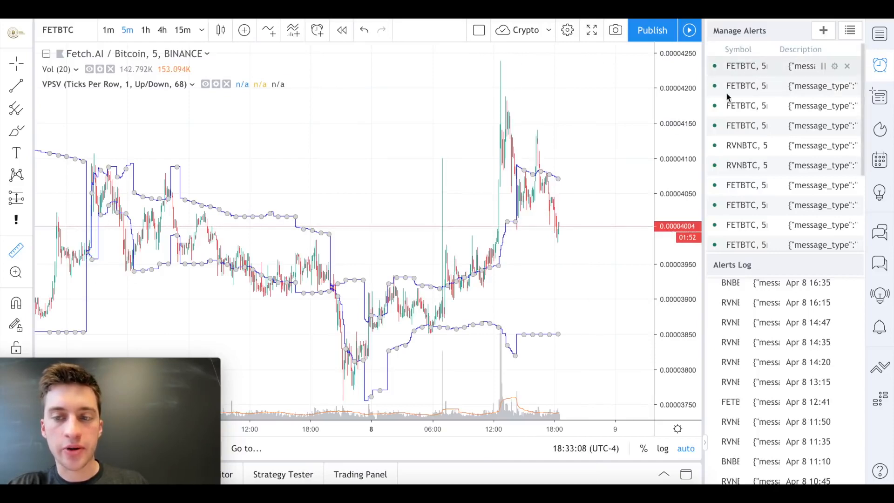
click(880, 33)
click(880, 33)
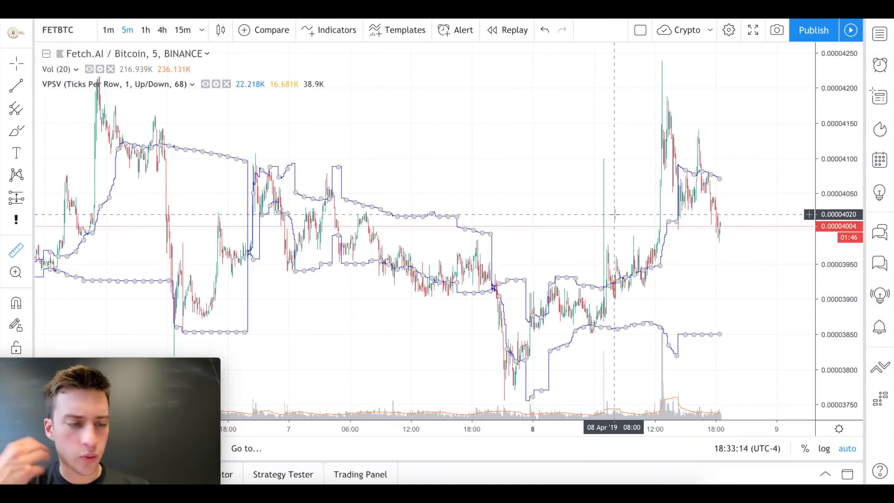
scroll(614, 215, up, 5)
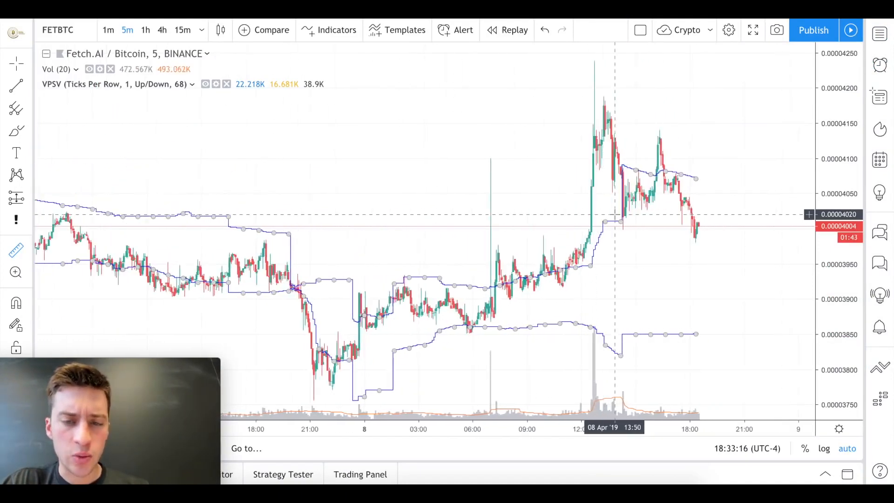
scroll(615, 214, up, 5)
click(615, 214)
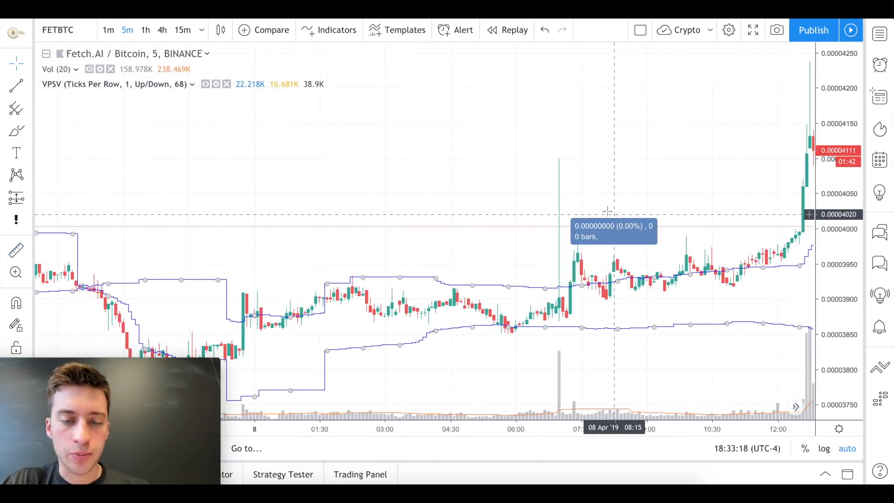
click(498, 198)
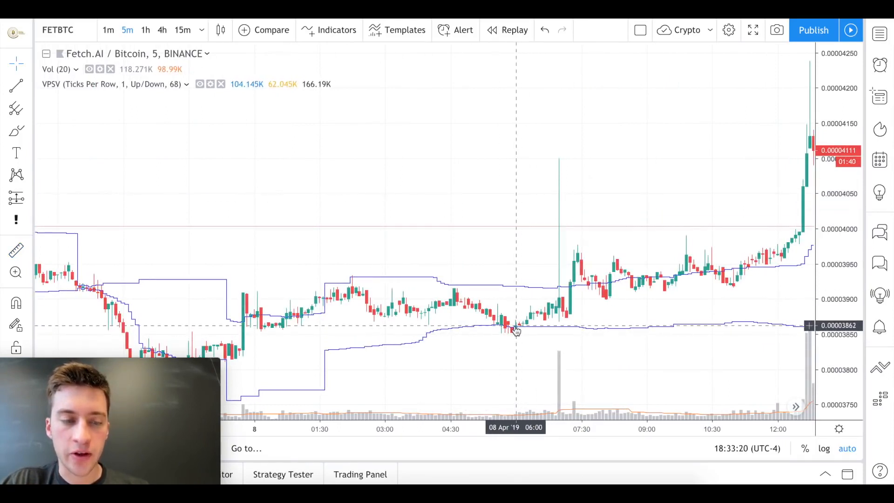
scroll(517, 329, right, 1)
scroll(574, 283, right, 1)
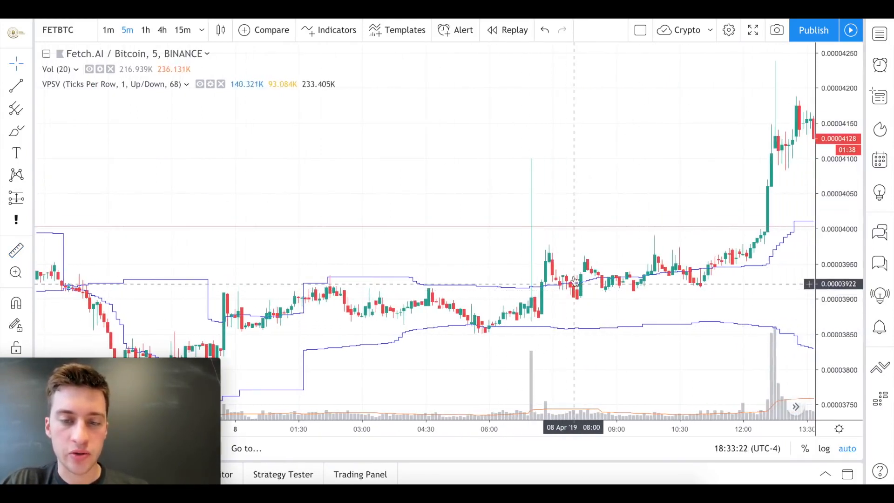
scroll(575, 283, down, 2)
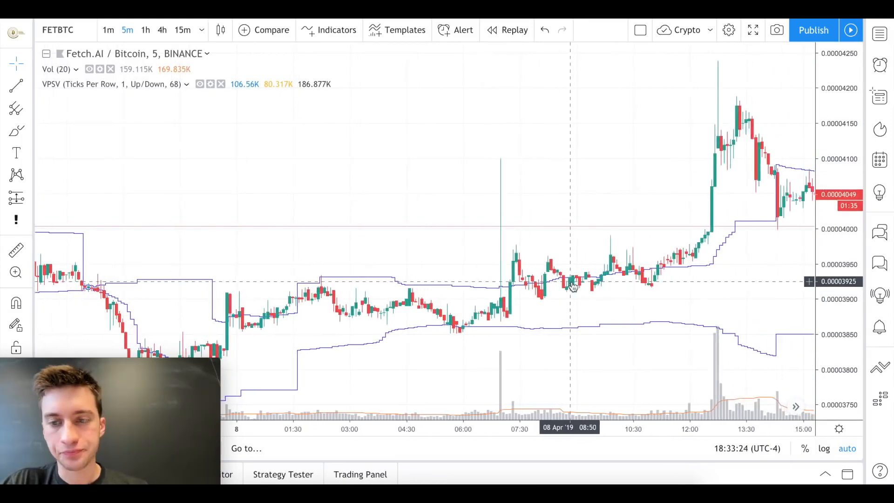
scroll(573, 285, down, 3)
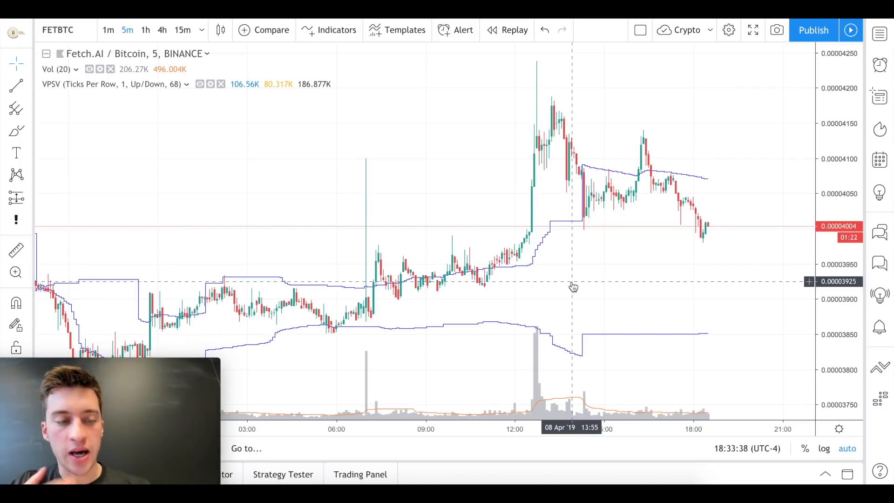
scroll(573, 286, down, 5)
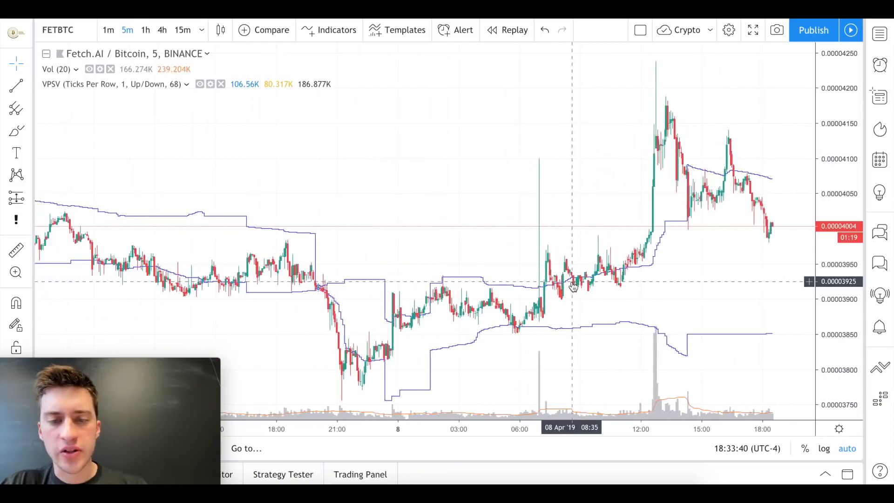
scroll(573, 286, down, 3)
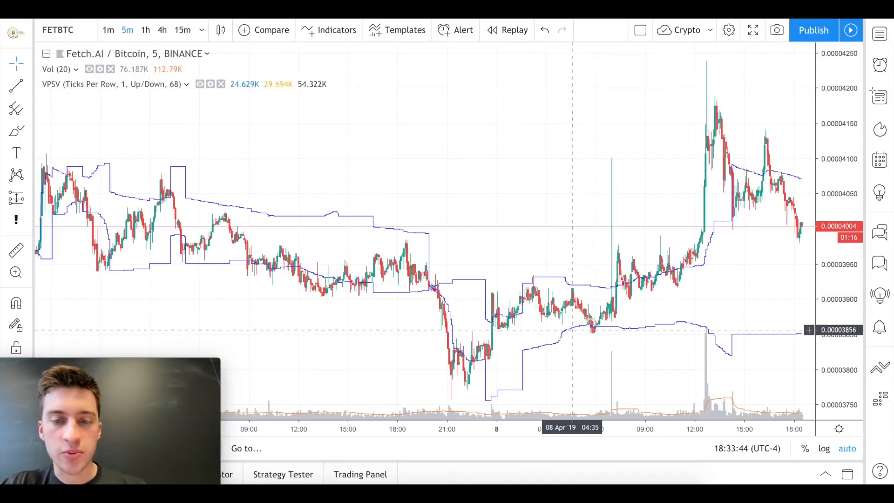
scroll(580, 335, down, 2)
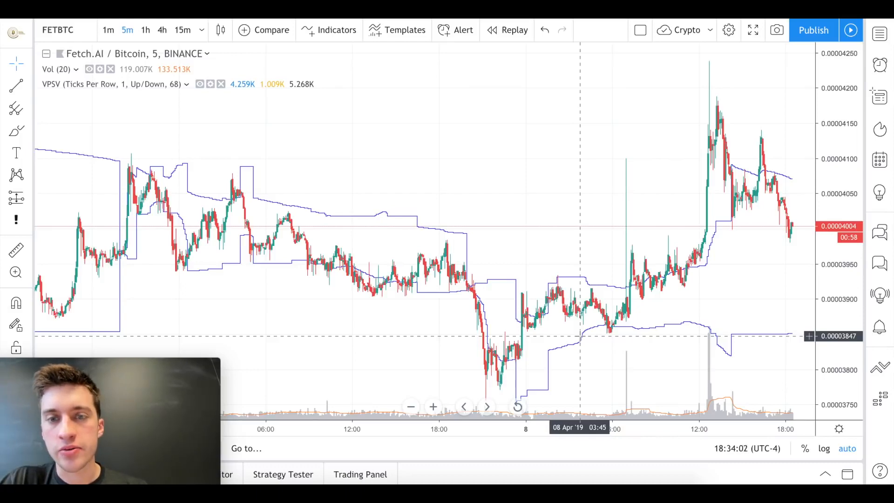
scroll(580, 336, left, 3)
scroll(580, 335, down, 2)
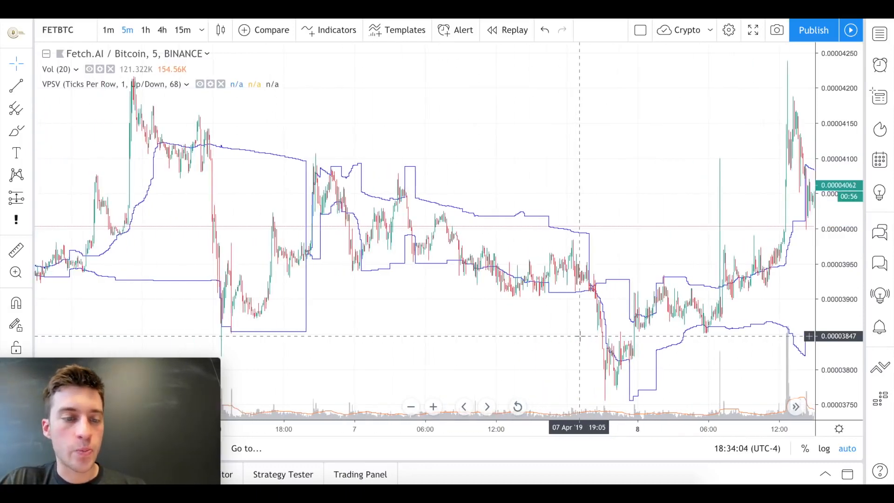
scroll(580, 336, left, 5)
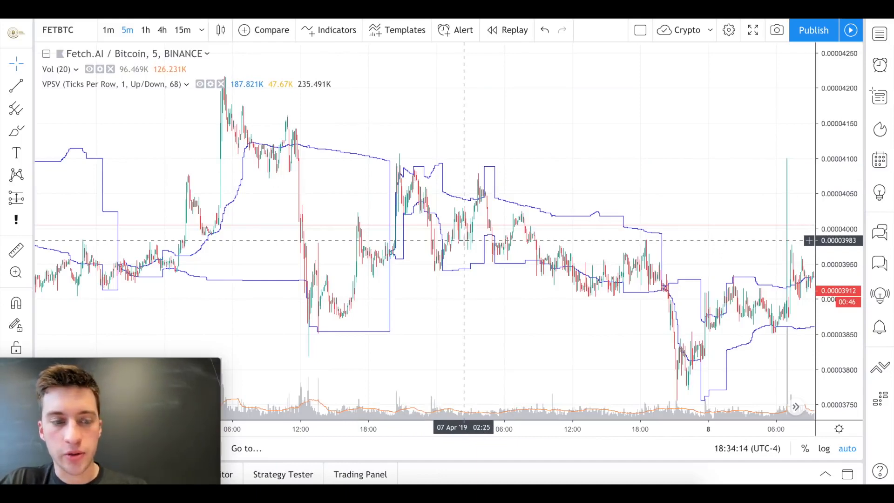
scroll(464, 240, left, 10)
scroll(463, 240, up, 1)
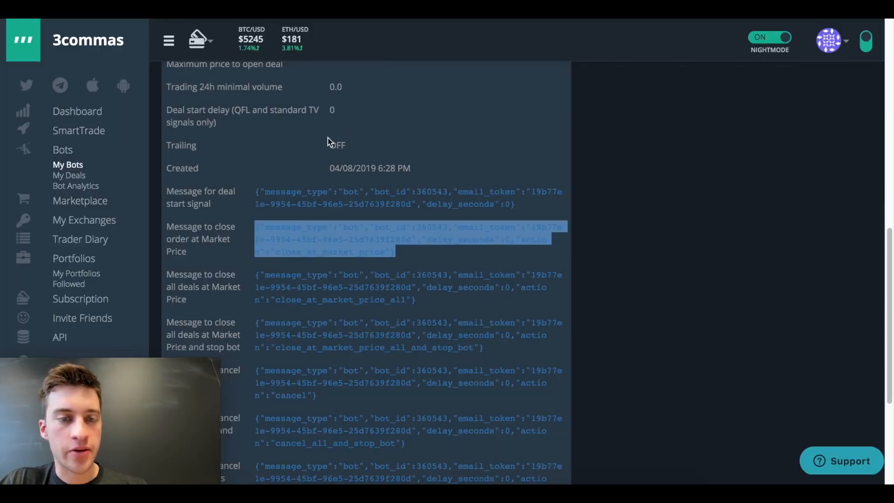
Go back from the My Simple bot details page to the My Bots list
scroll(328, 137, up, 10)
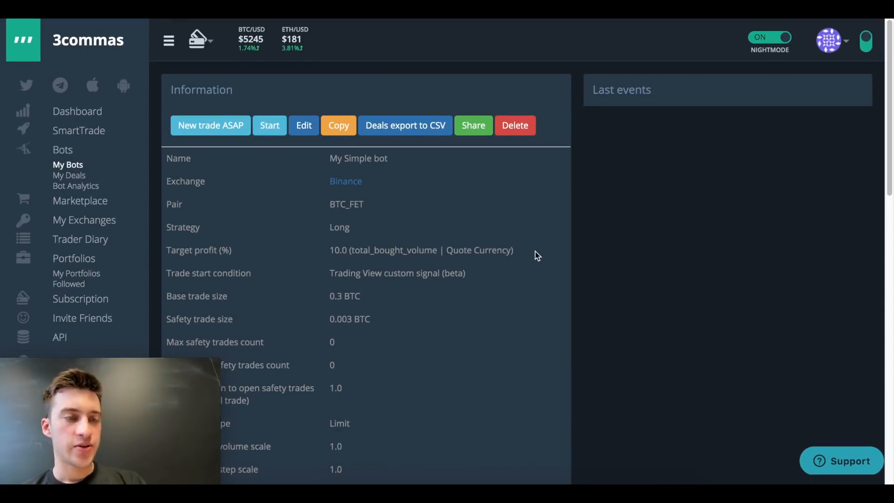
click(68, 165)
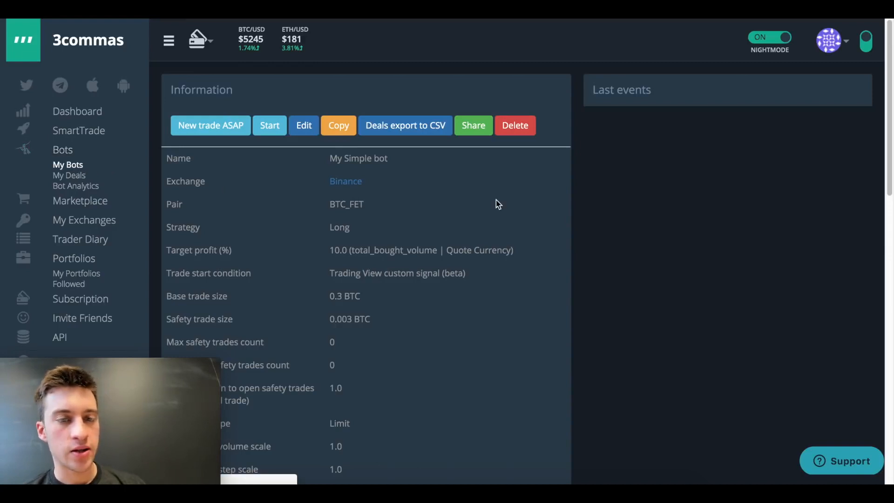